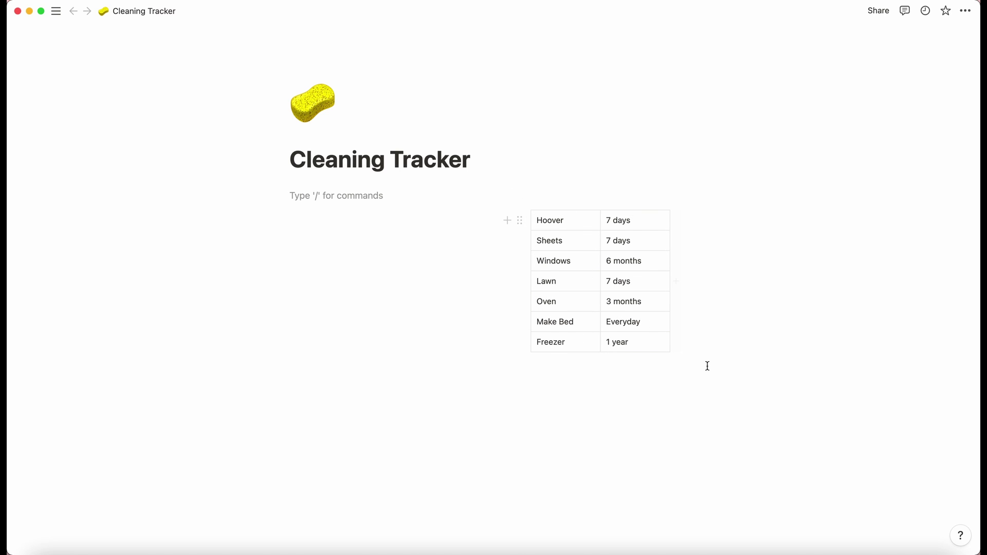
Check the chore frequency cells (Hoover, Sheets, Windows, Lawn, Make Bed), then start an empty line above the table
left_click(586, 224)
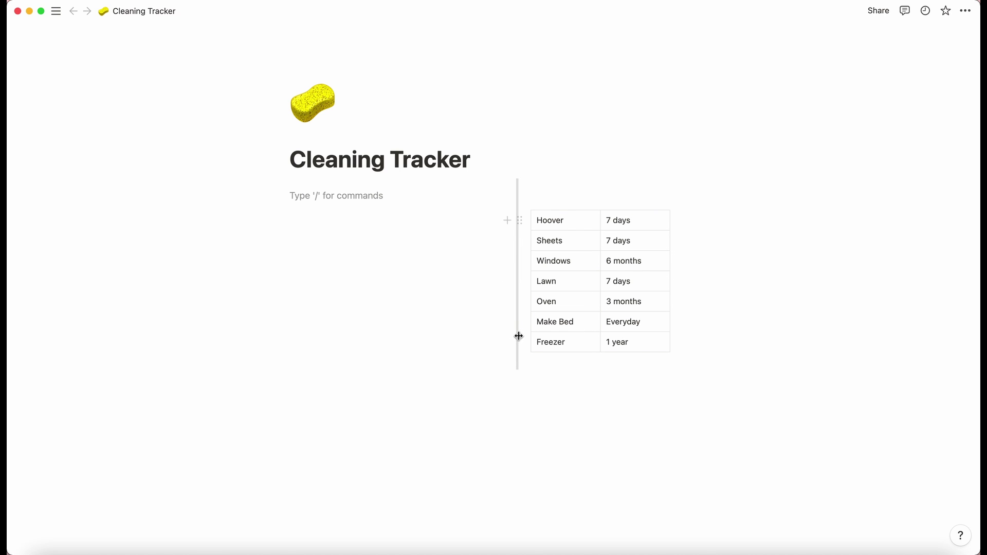
left_click(640, 224)
left_click(647, 238)
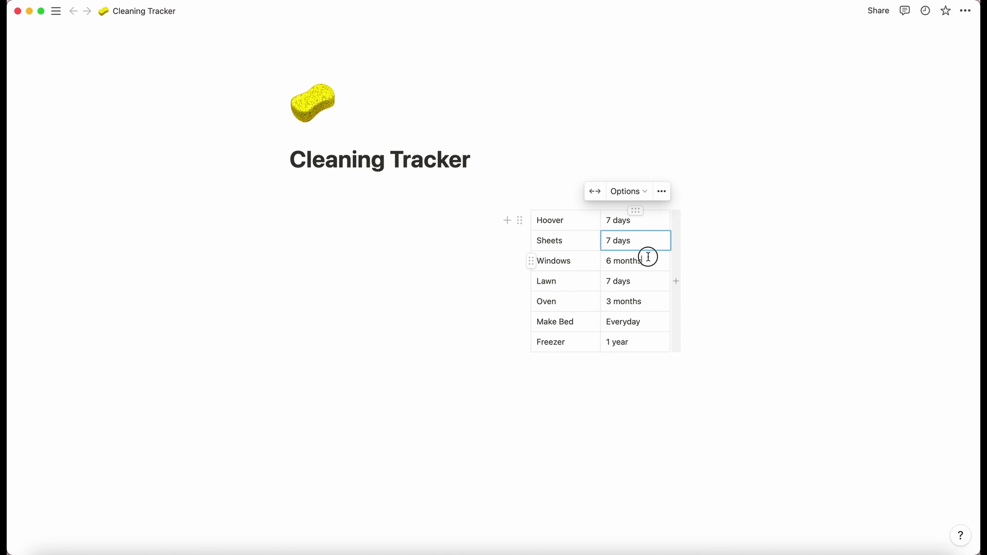
left_click(648, 259)
left_click(651, 286)
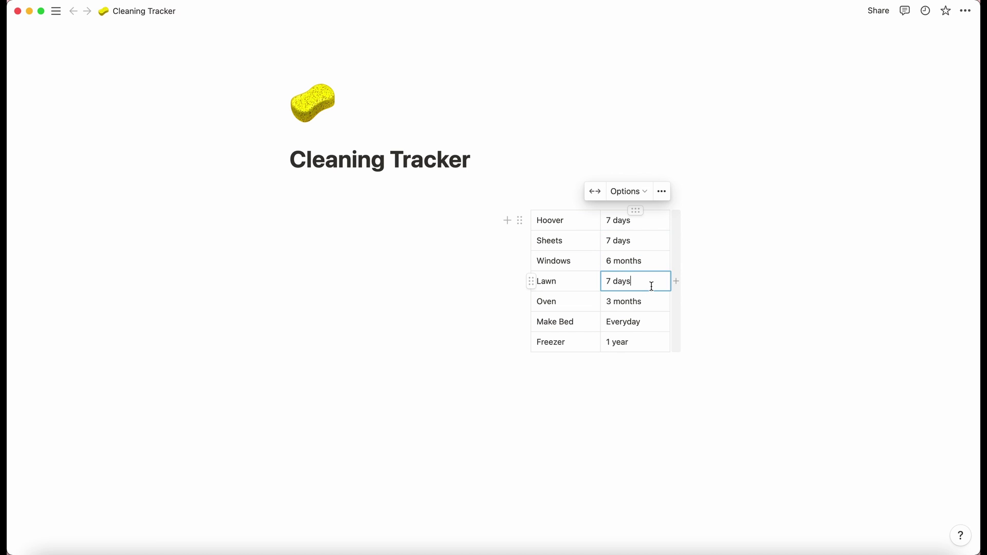
left_click(650, 314)
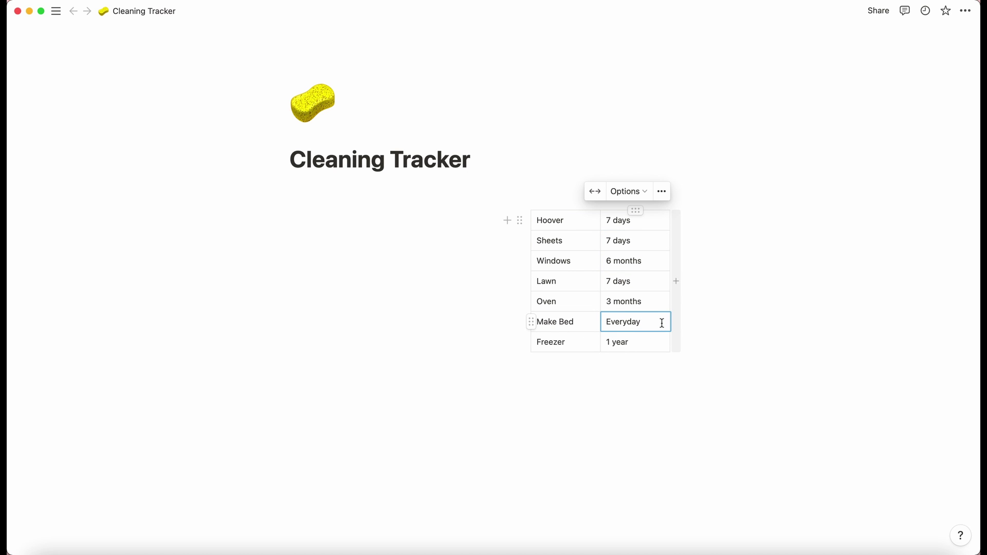
left_click(636, 229)
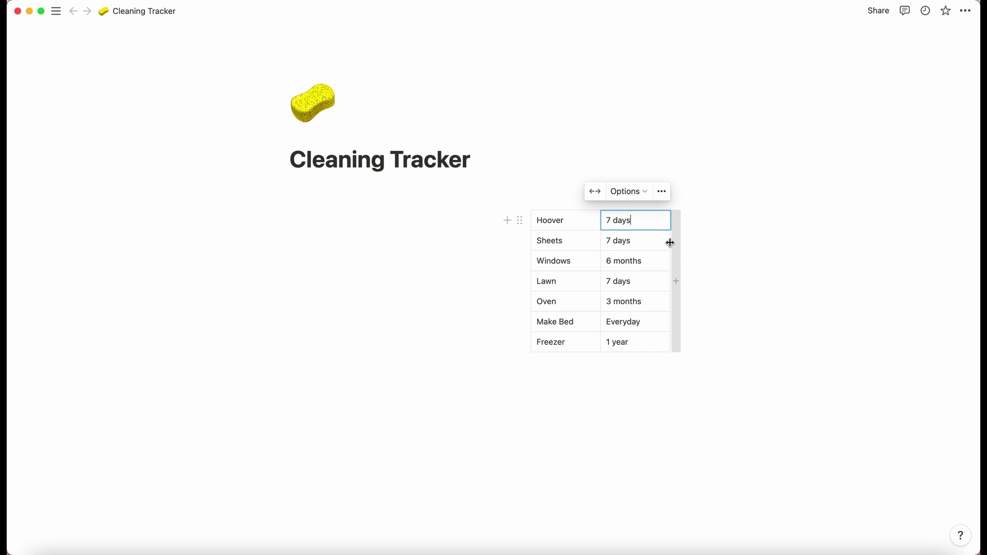
left_click(337, 252)
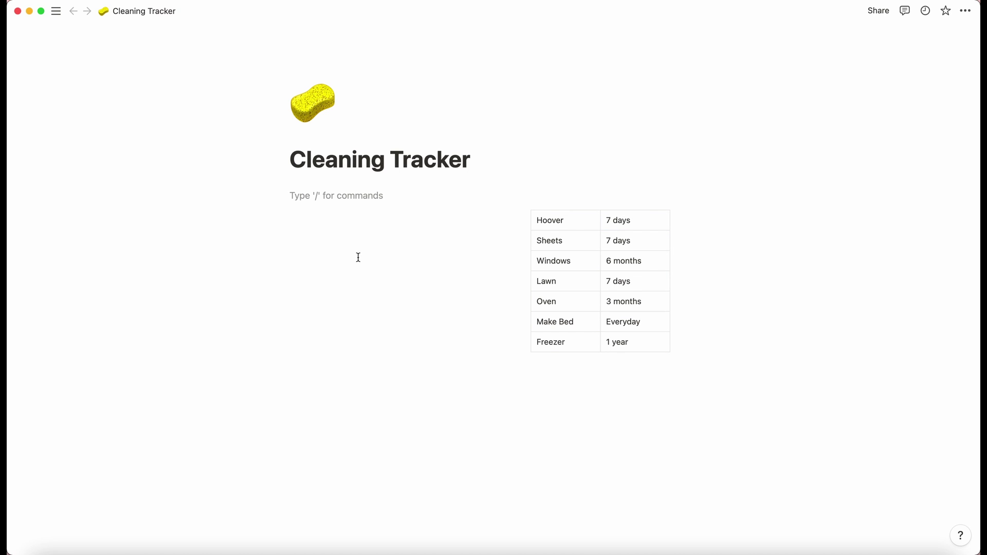
Insert an inline table database with /table and widen it beside the chore table
type("/")
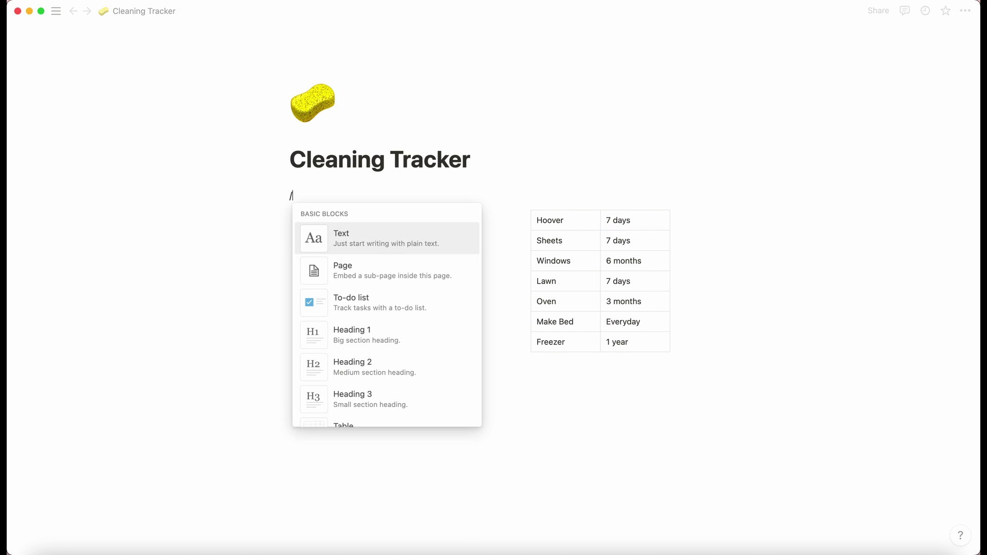
type("table")
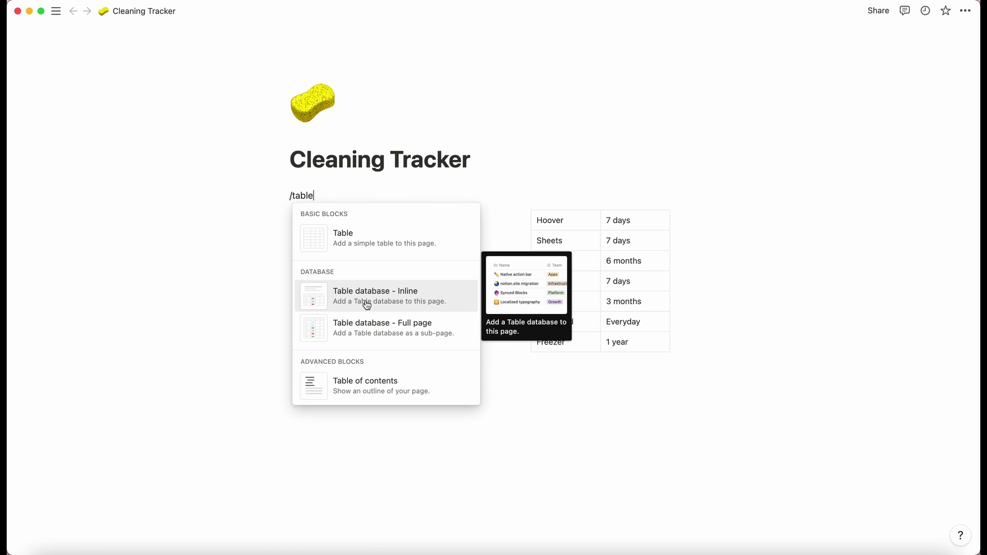
left_click(368, 301)
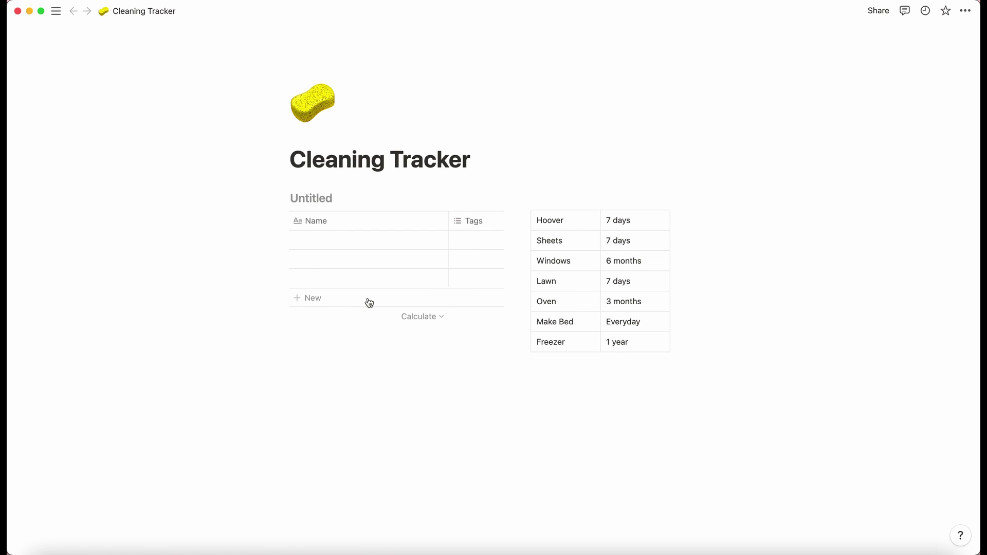
mouse_move(520, 255)
left_mouse_down()
mouse_move(591, 264)
mouse_move(509, 271)
left_mouse_up()
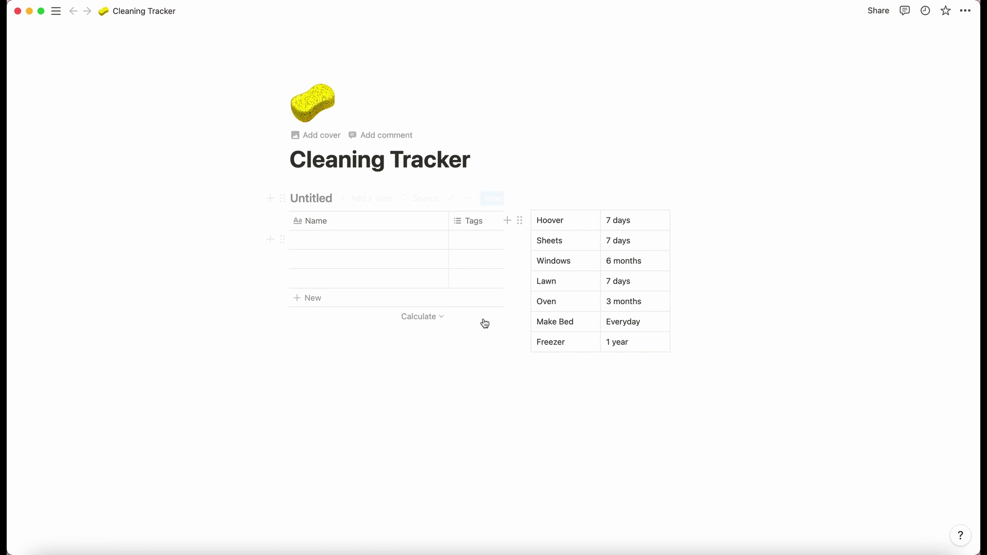
Move the Untitled database up below the page title and tidy the empty blocks
left_click(321, 197)
left_click(536, 167)
key("Return")
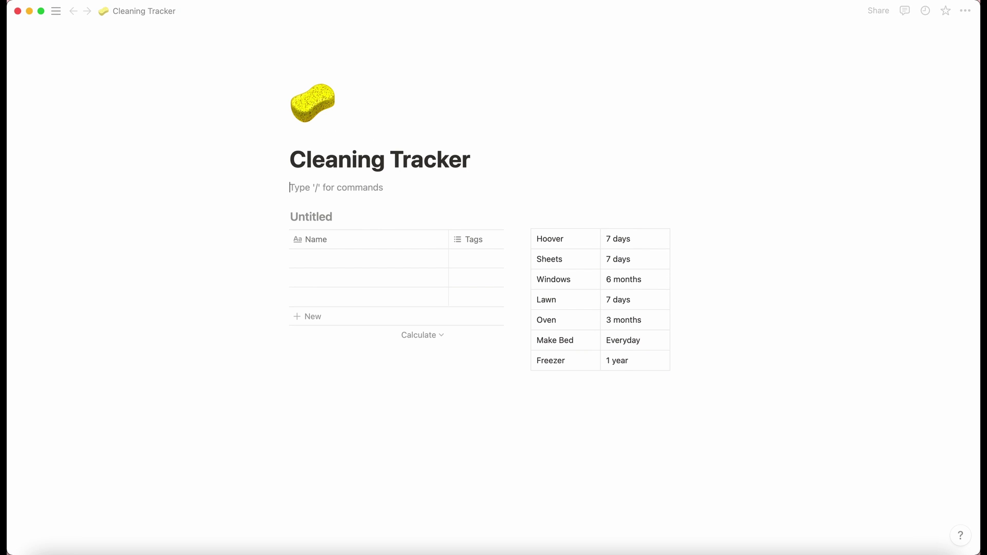
left_click_drag(281, 187, 280, 199)
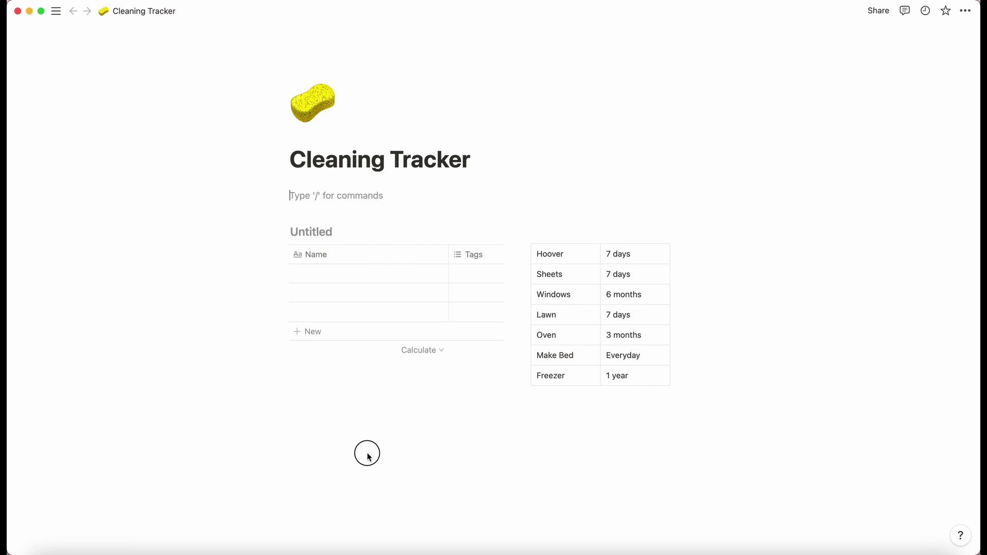
left_click(367, 453)
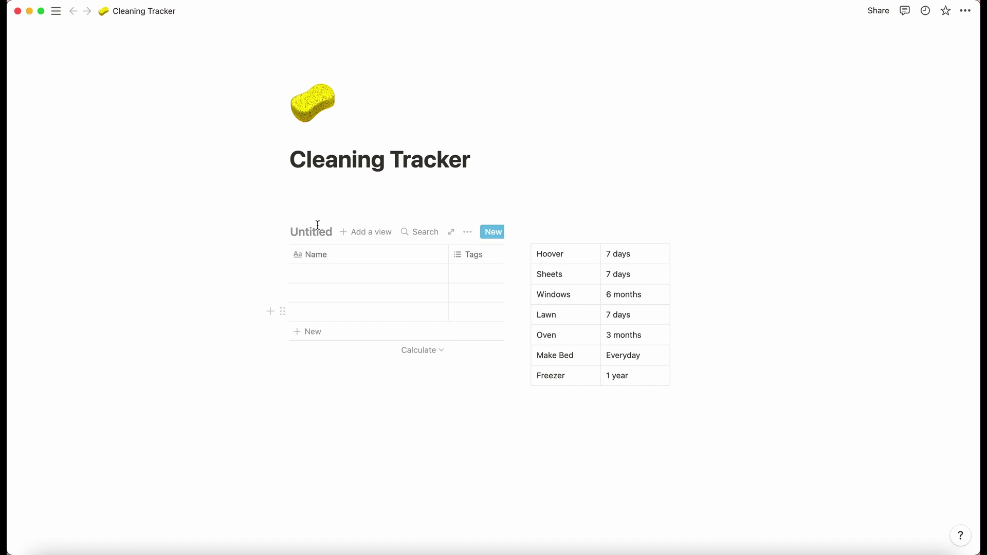
left_click_drag(282, 232, 298, 354)
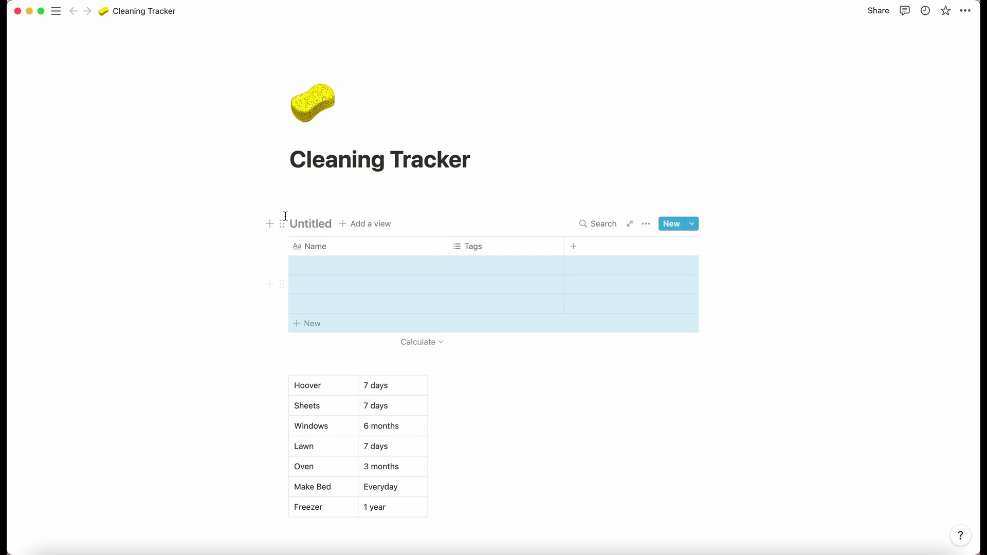
left_click_drag(282, 222, 283, 192)
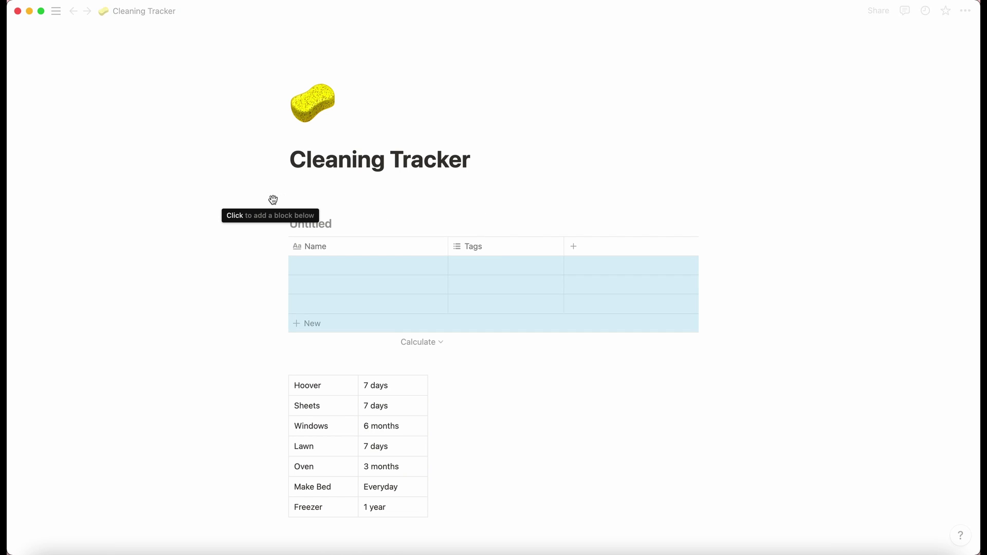
left_click(272, 200, "alt")
Remove the empty block and title the database CT
key("BackSpace")
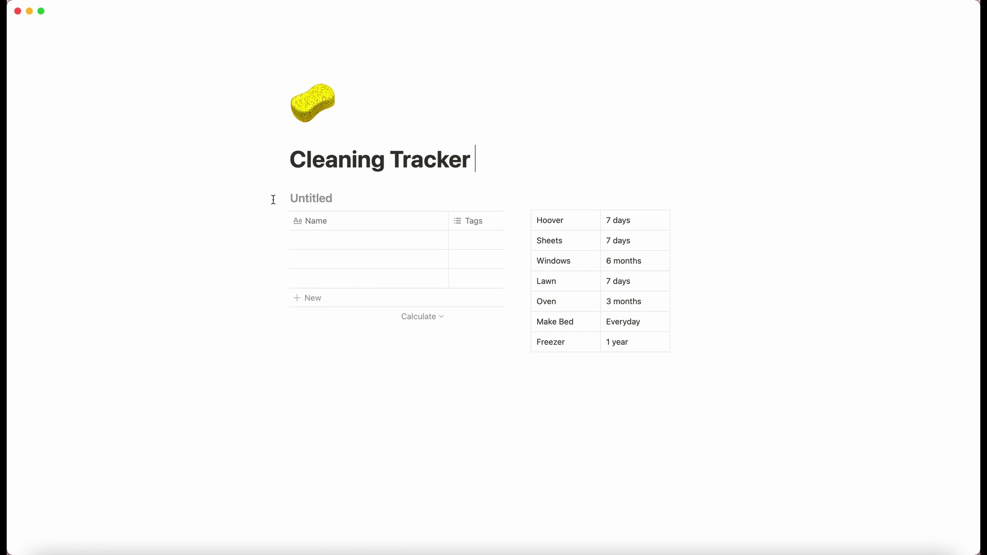
left_click(307, 196)
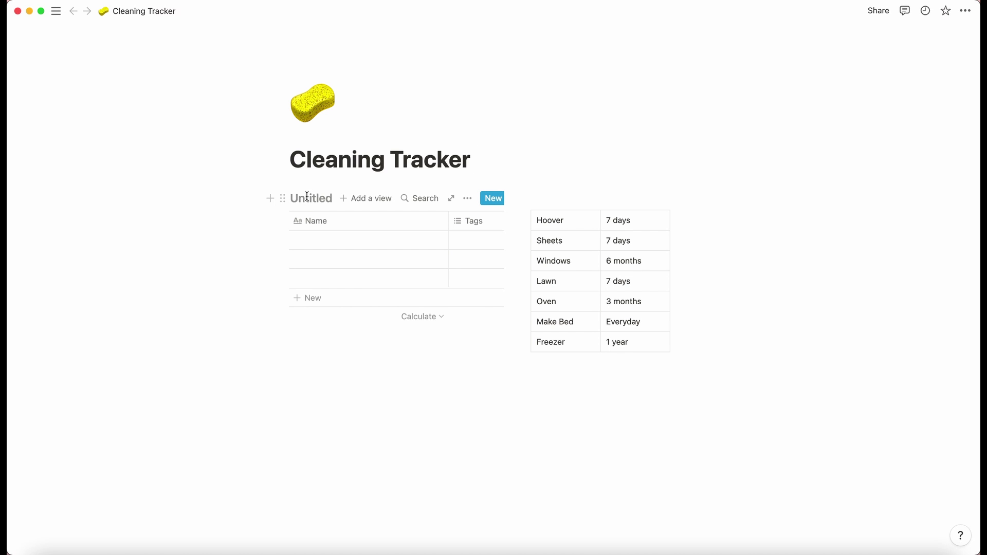
type("CT")
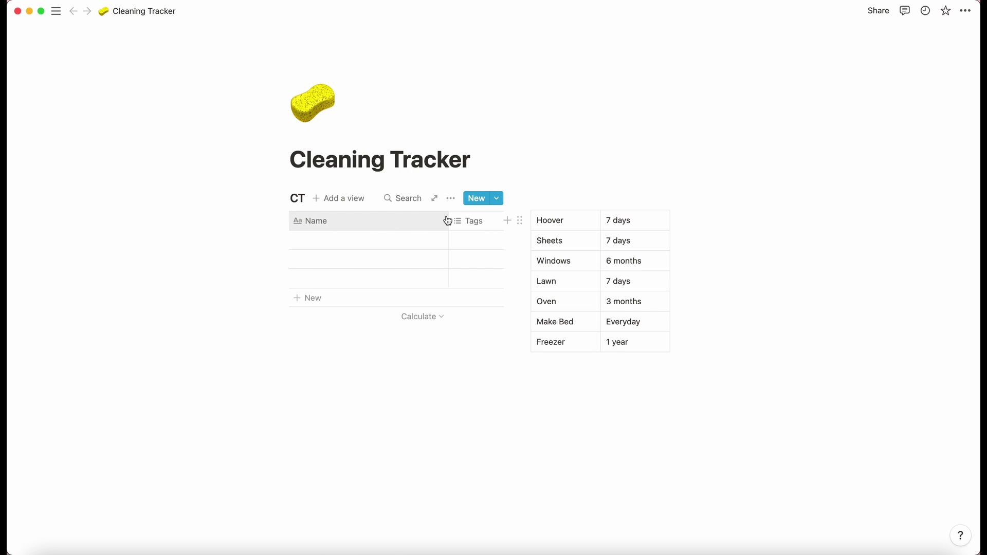
Switch the page to full width
left_click(964, 11)
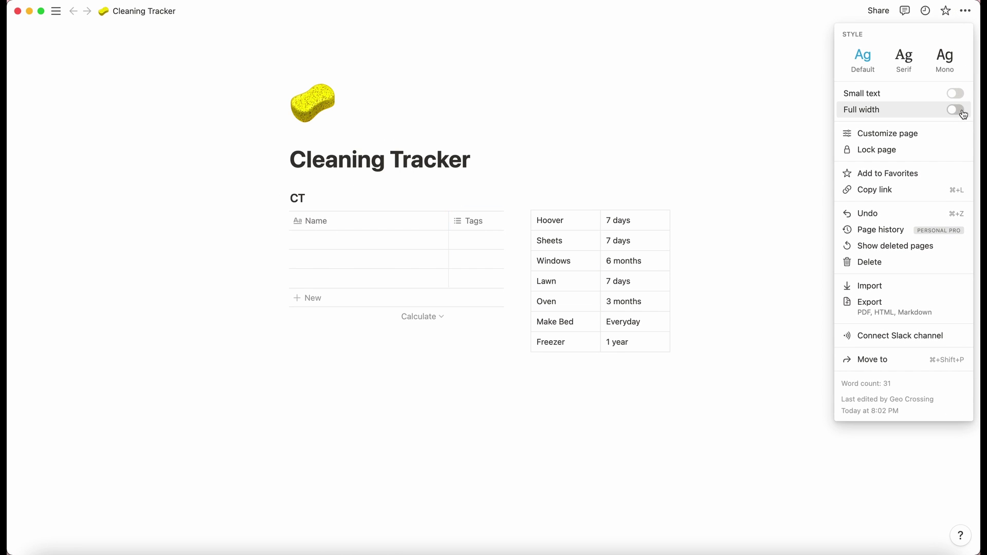
left_click(955, 110)
left_click(752, 139)
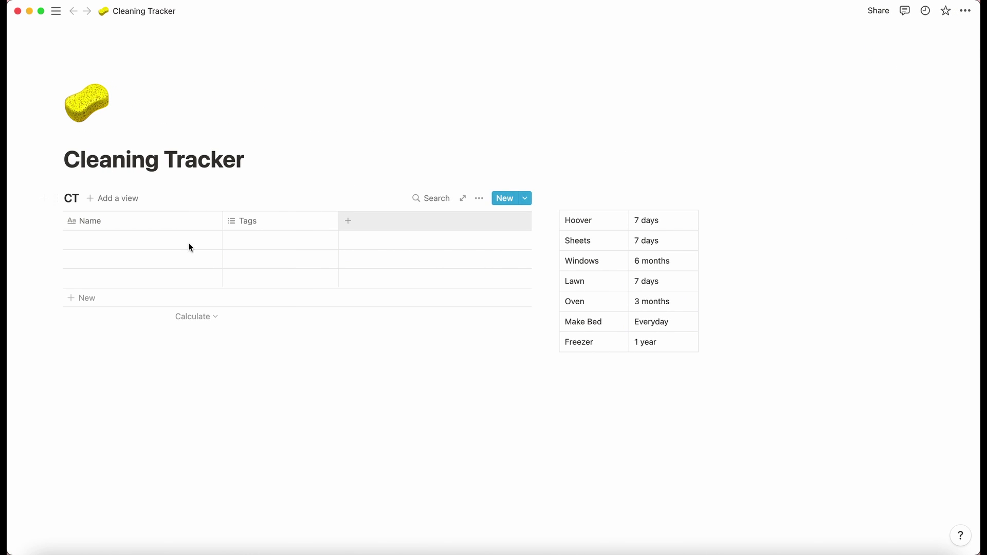
Rename the Name column to Item and enter Hoover in the first row
left_click(132, 224)
type("Item")
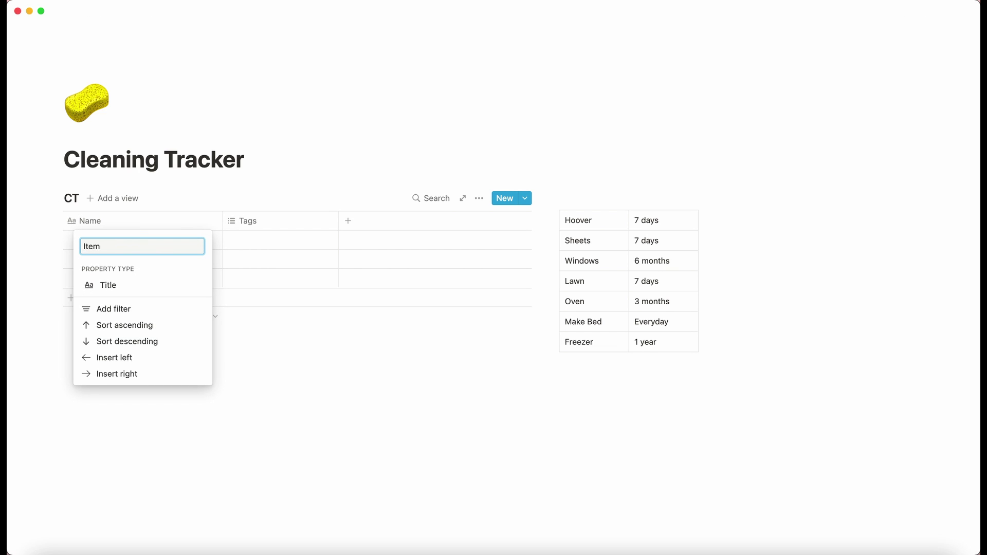
key("Return")
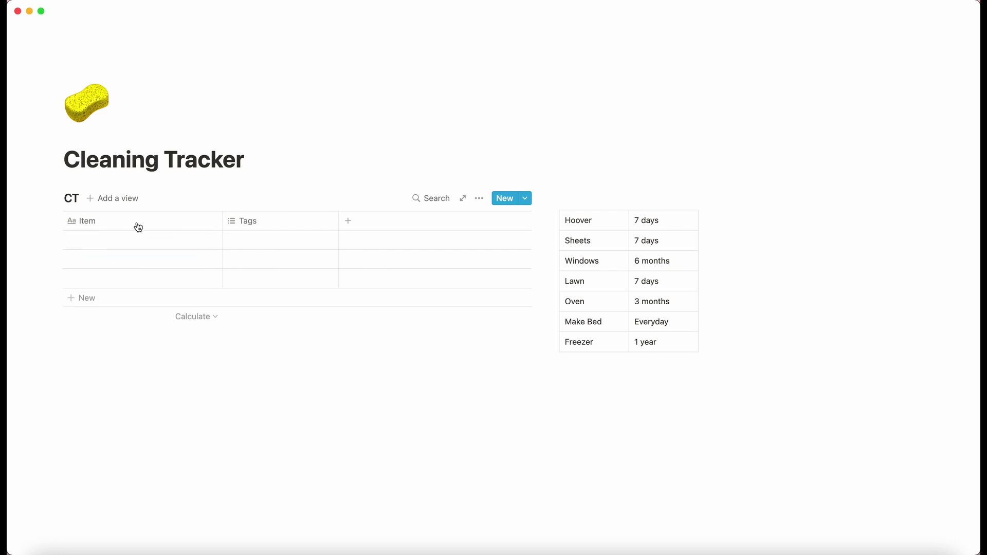
left_click(147, 245)
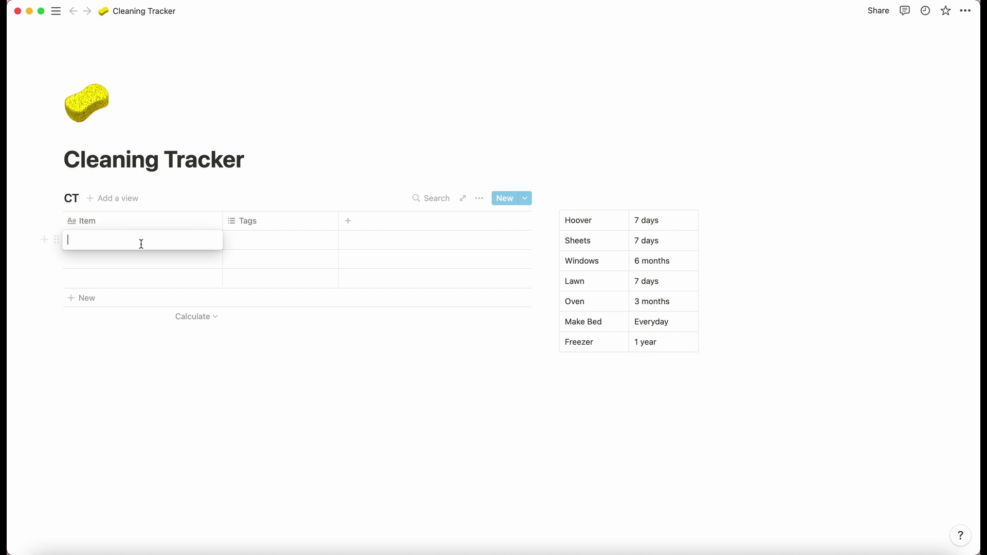
type("Ho")
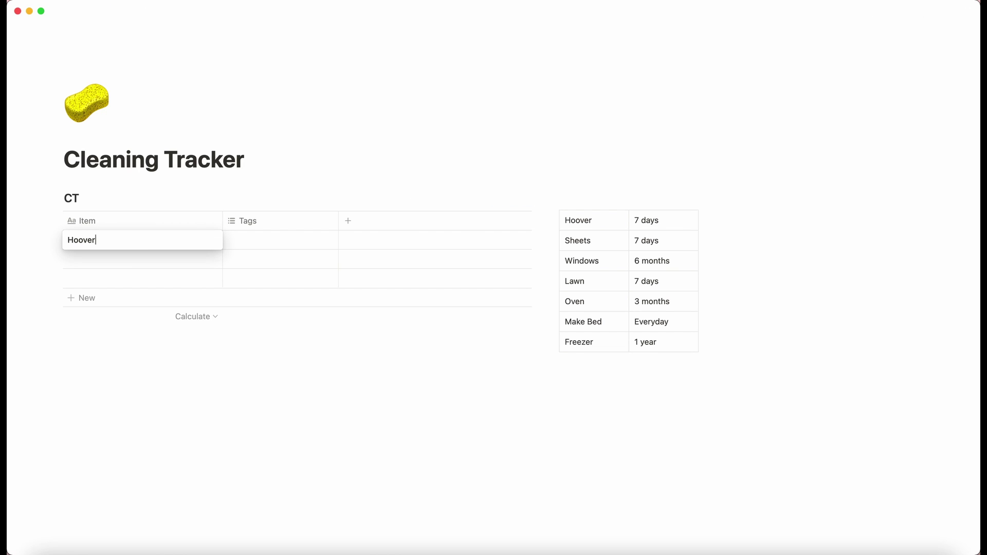
type("over")
key("Escape")
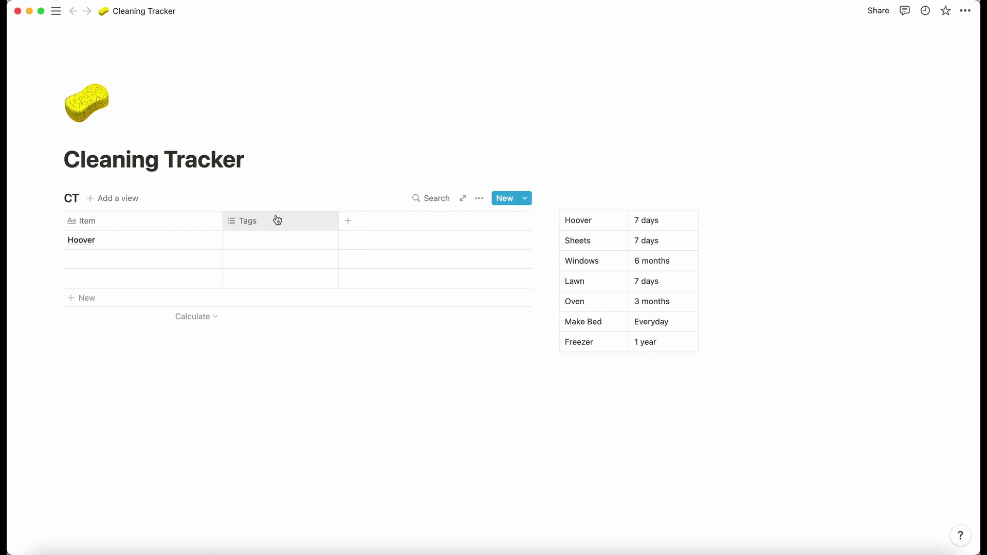
Turn the Tags column into a Date property named Last Cleaned
left_click(277, 220)
mouse_move(276, 287)
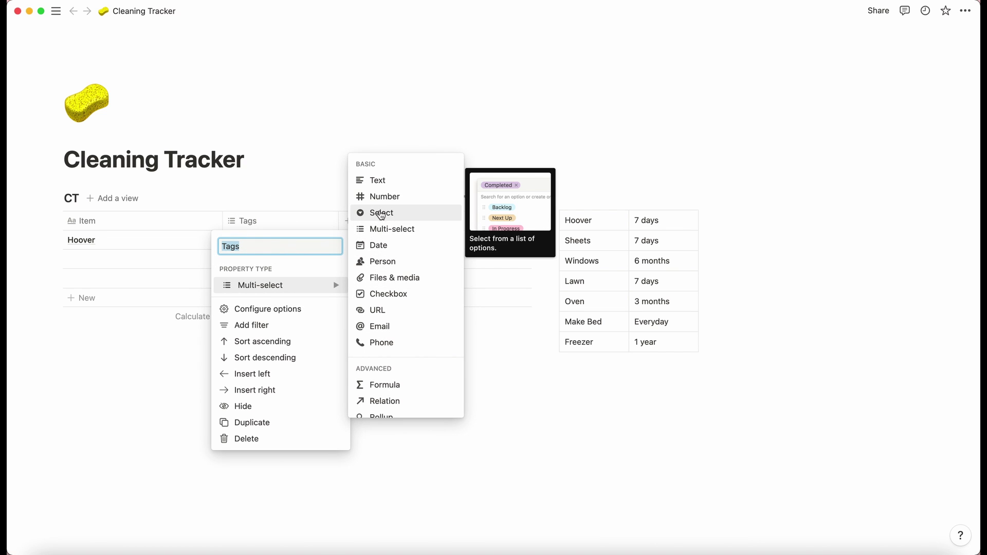
left_click(379, 247)
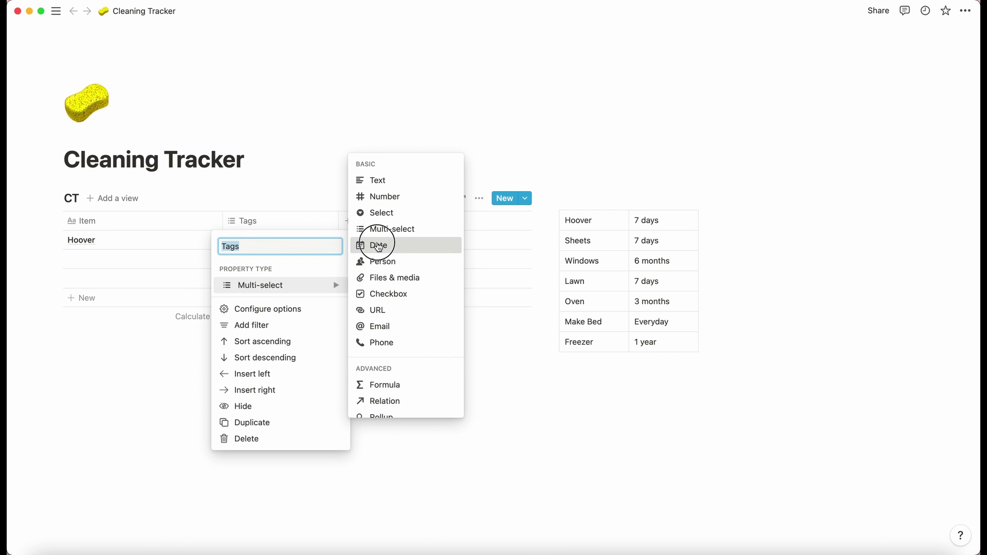
left_click(286, 221)
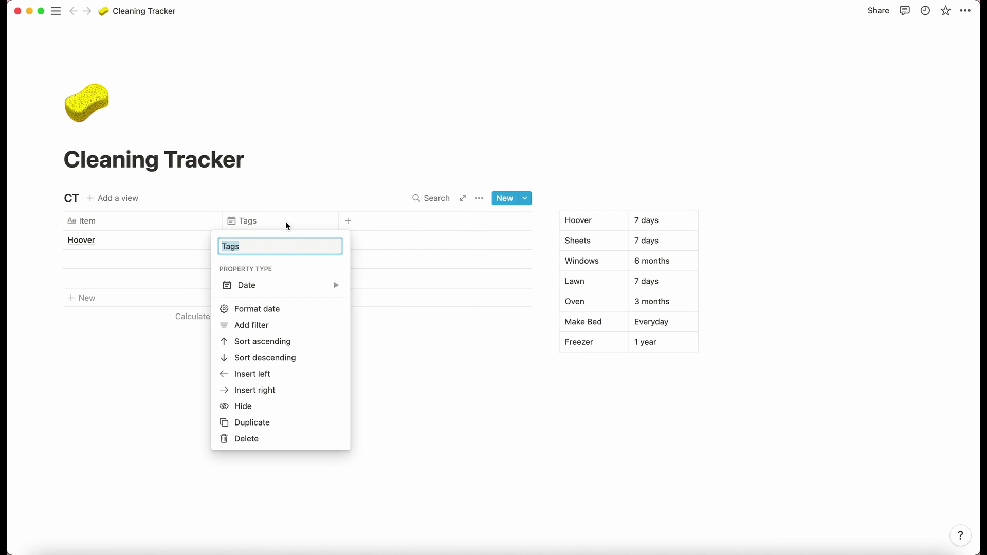
type("Last Cleaned")
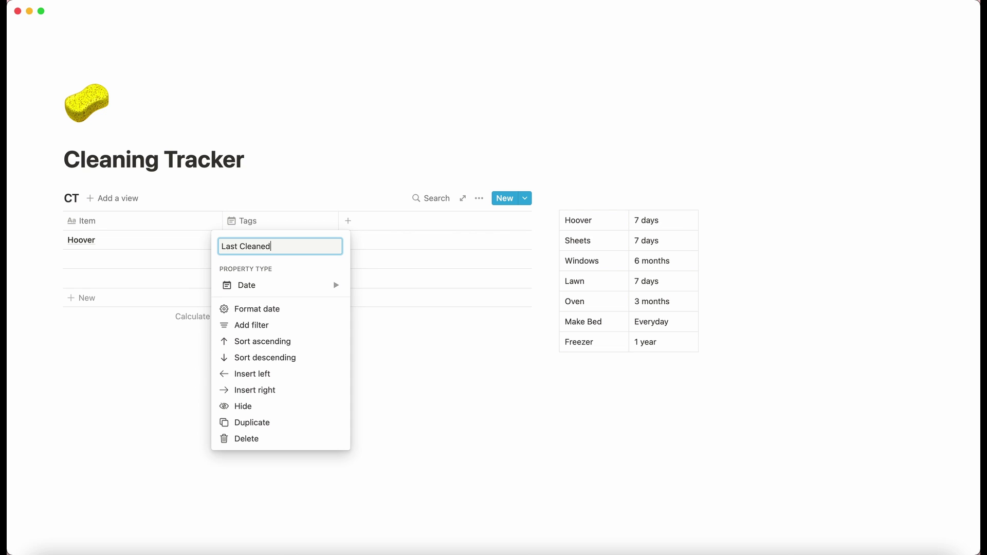
key("Return")
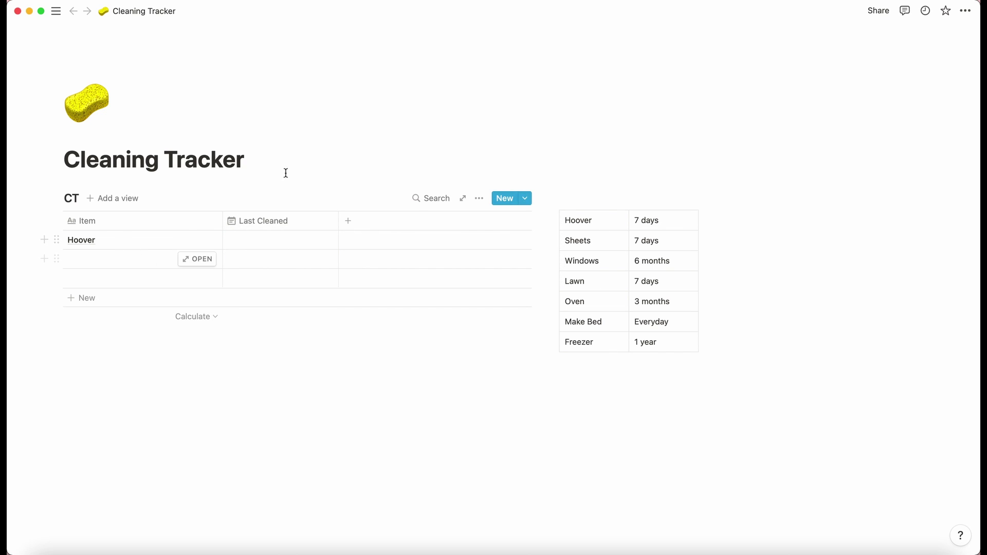
Set Hoover's Last Cleaned date to February 25, 2022
left_click(278, 236)
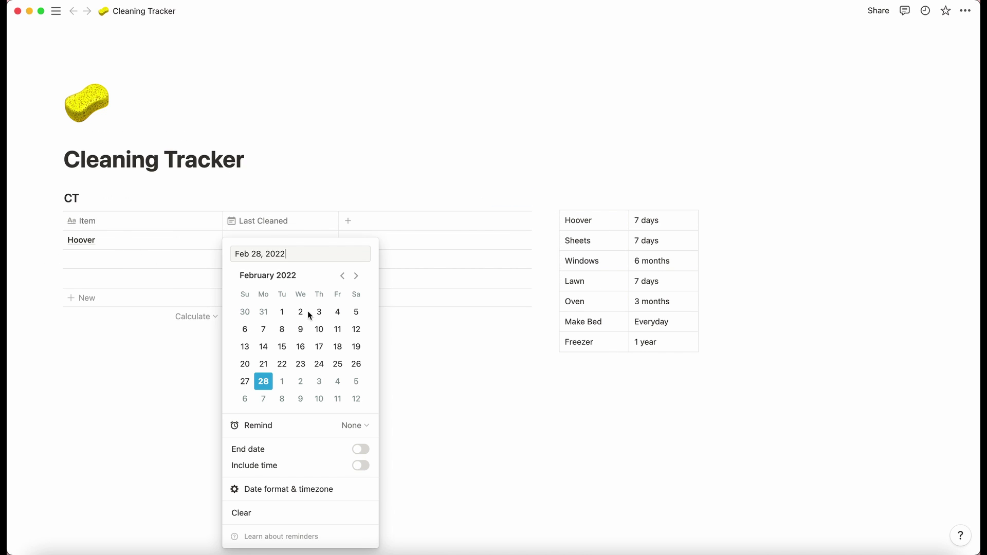
left_click(337, 366)
left_click(307, 234)
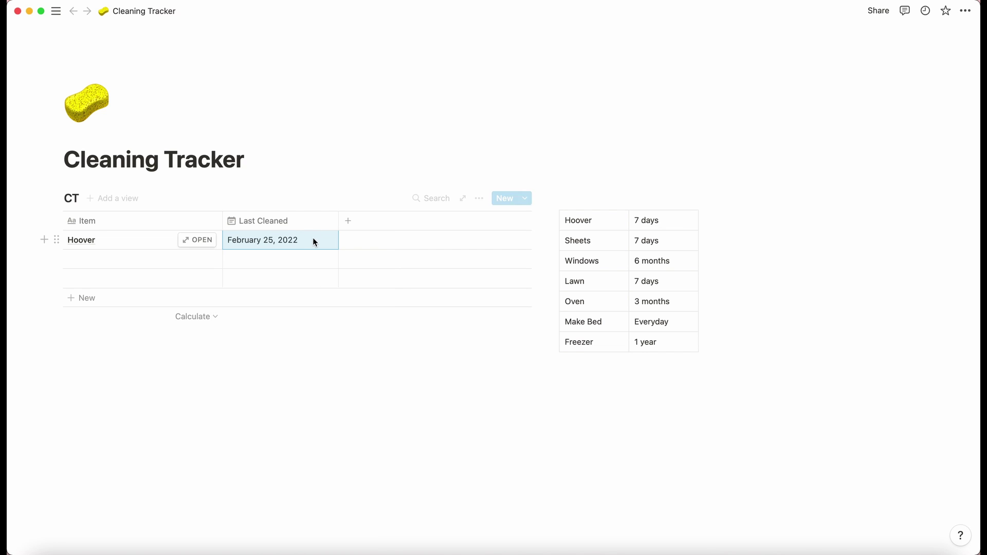
Narrow the Item column and add a Number column named Time in between
left_click_drag(222, 220, 209, 221)
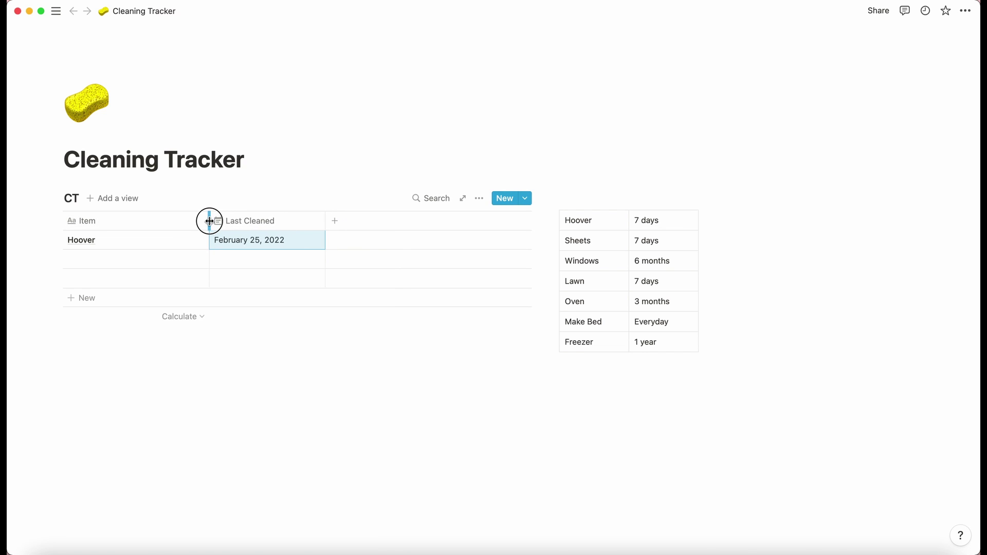
left_click(349, 226)
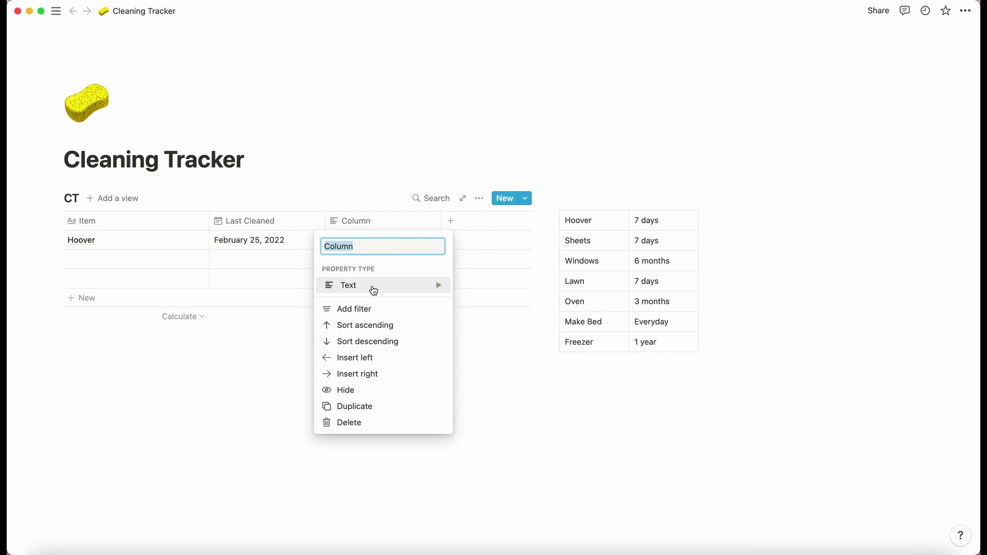
mouse_move(387, 287)
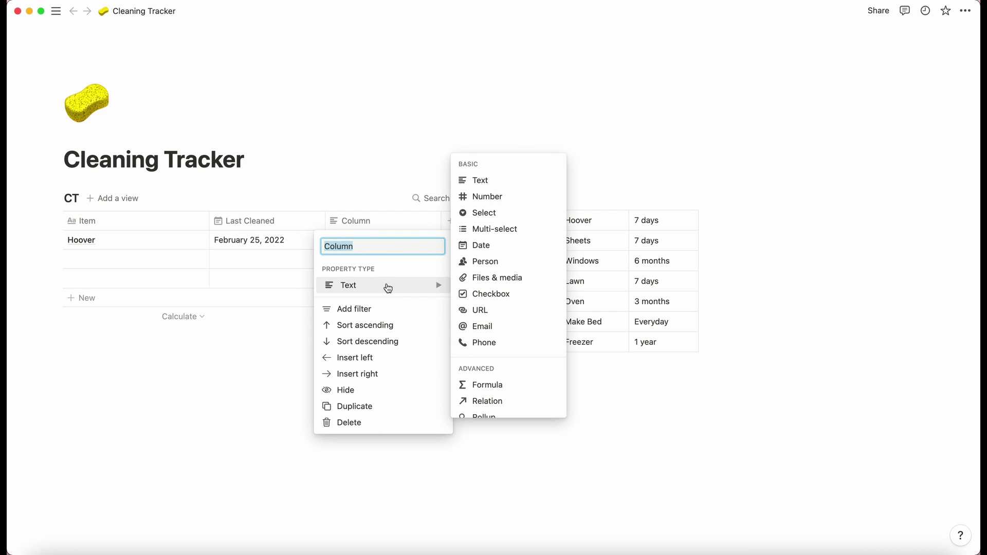
left_click(483, 198)
left_click(392, 221)
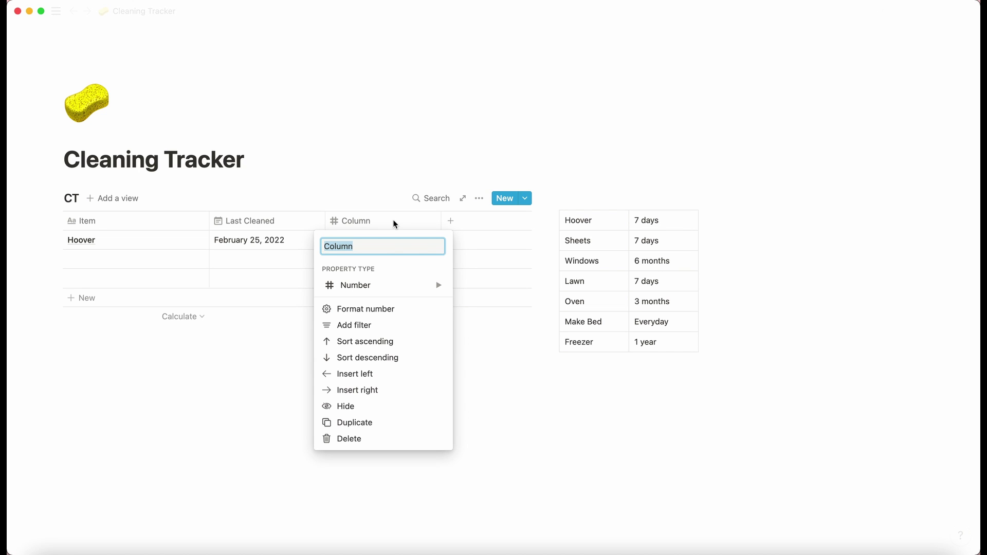
type("Time in between")
key("Return")
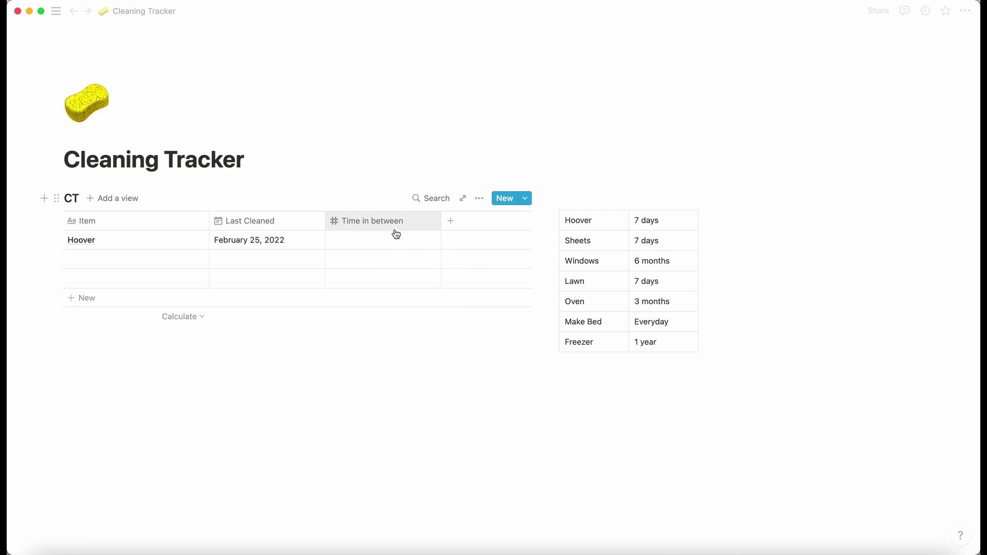
Enter 7 as Hoover's Time in between, leaving the second row empty
left_click(392, 243)
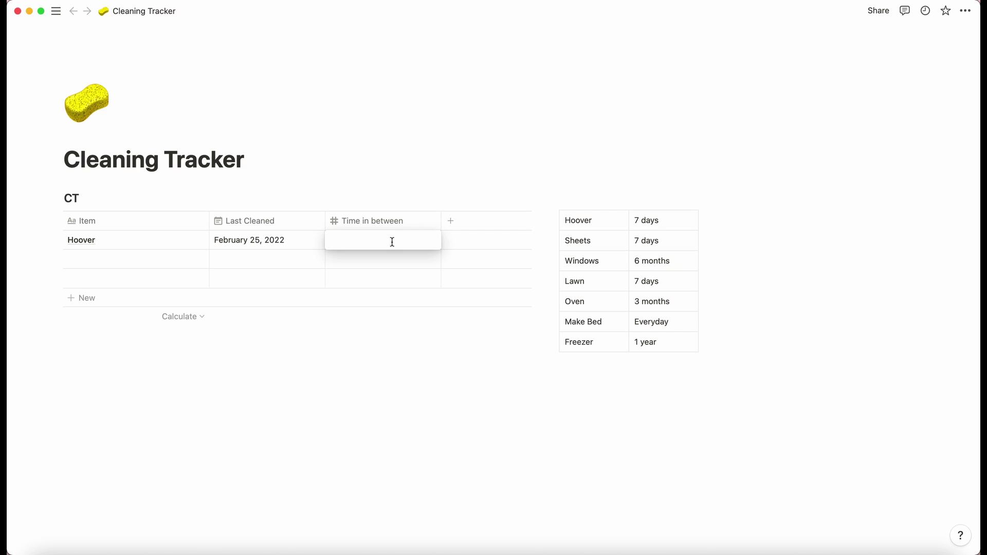
type("7")
key("Return")
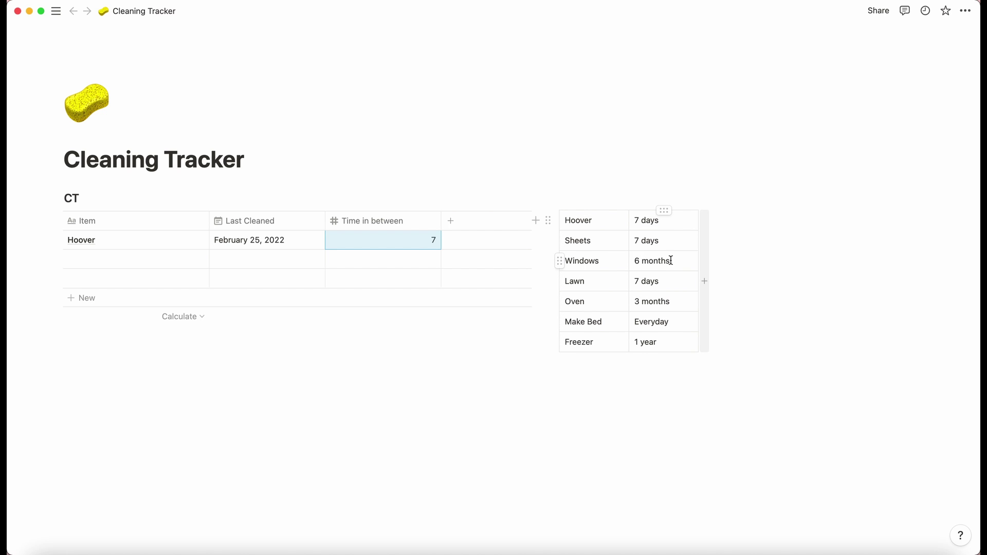
left_click(373, 260)
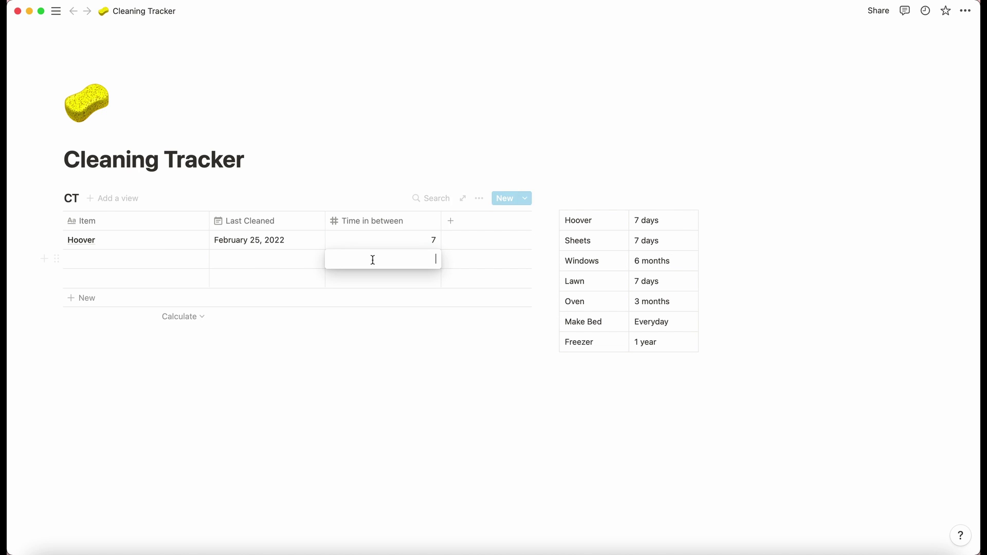
key("Escape")
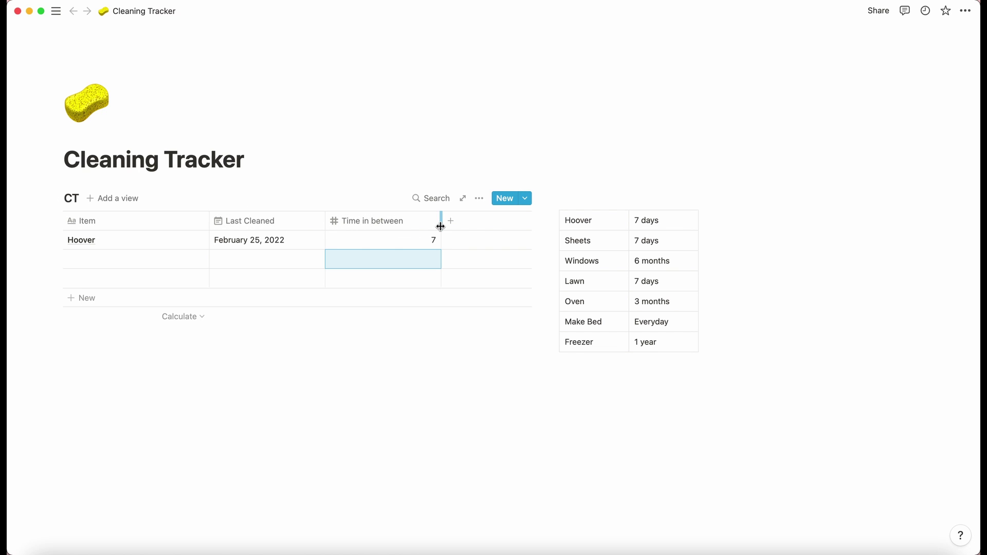
Narrow the Time in between column and add another new column
left_click_drag(440, 223, 414, 226)
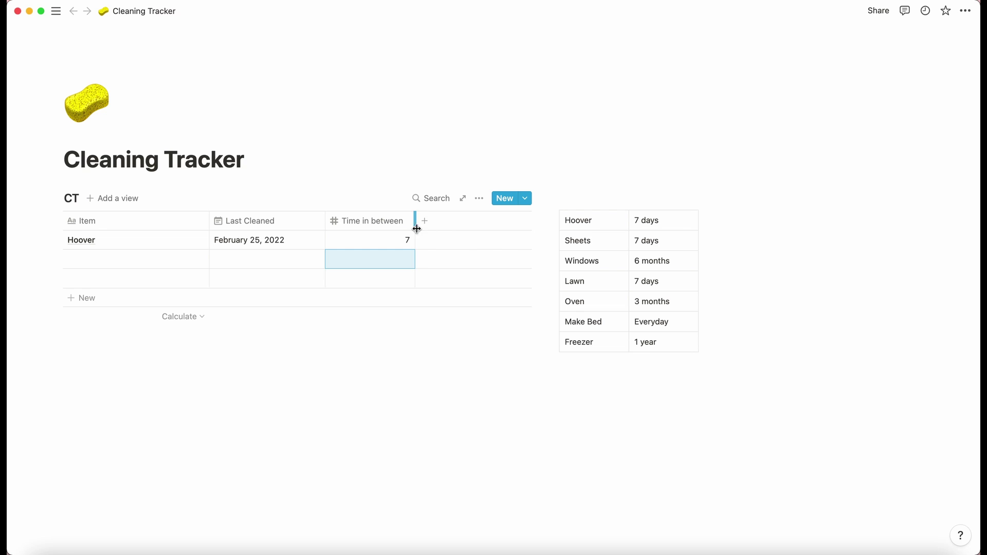
left_click(446, 229)
mouse_move(476, 289)
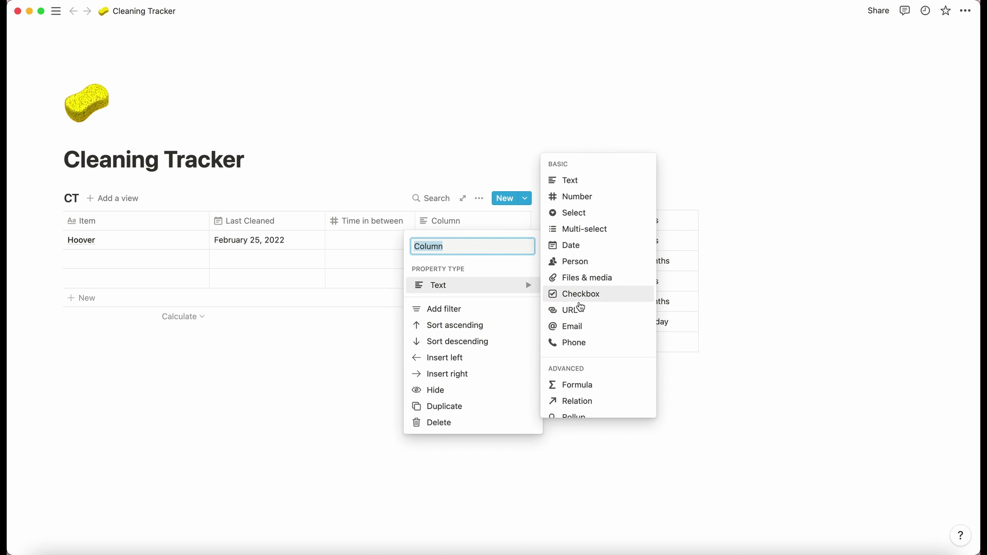
Make the new column a Formula property named Status
left_click(580, 385)
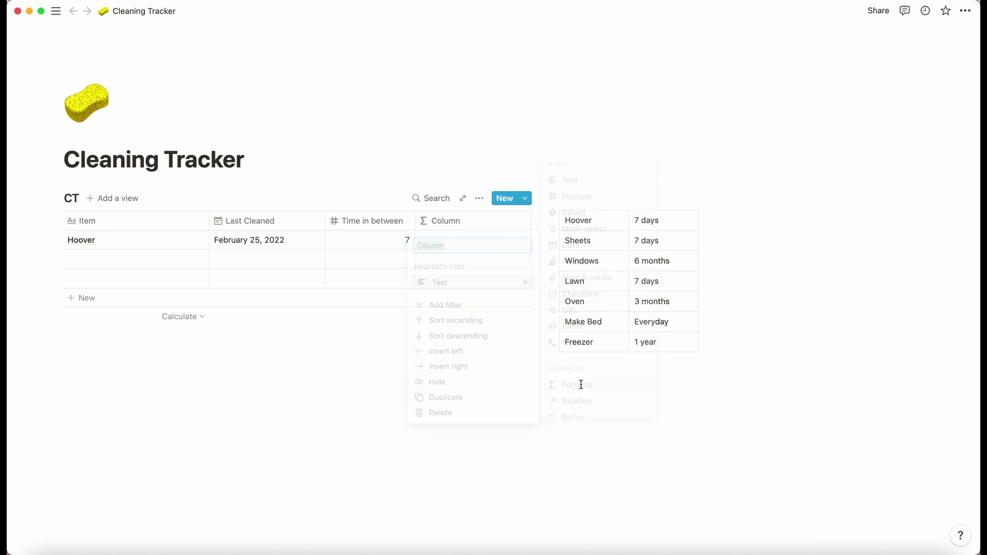
left_click(477, 231)
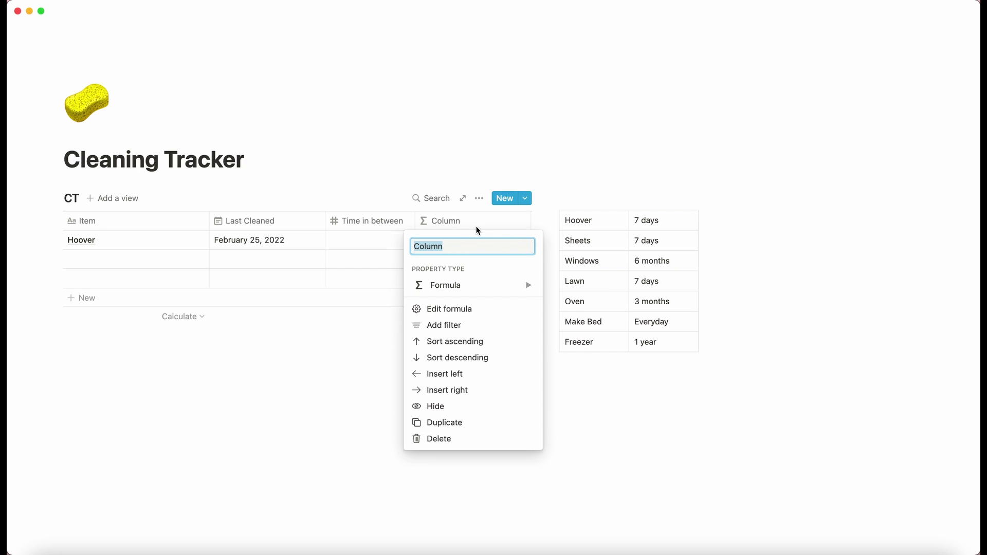
type("Status")
key("Return")
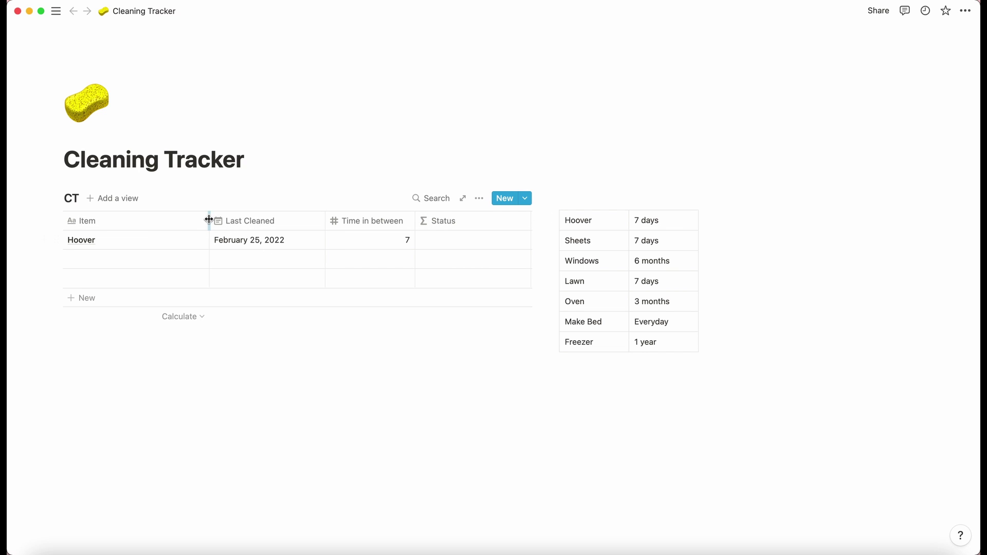
Narrow the Item and Last Cleaned columns and open Hoover's Status formula editor
left_click_drag(209, 220, 157, 220)
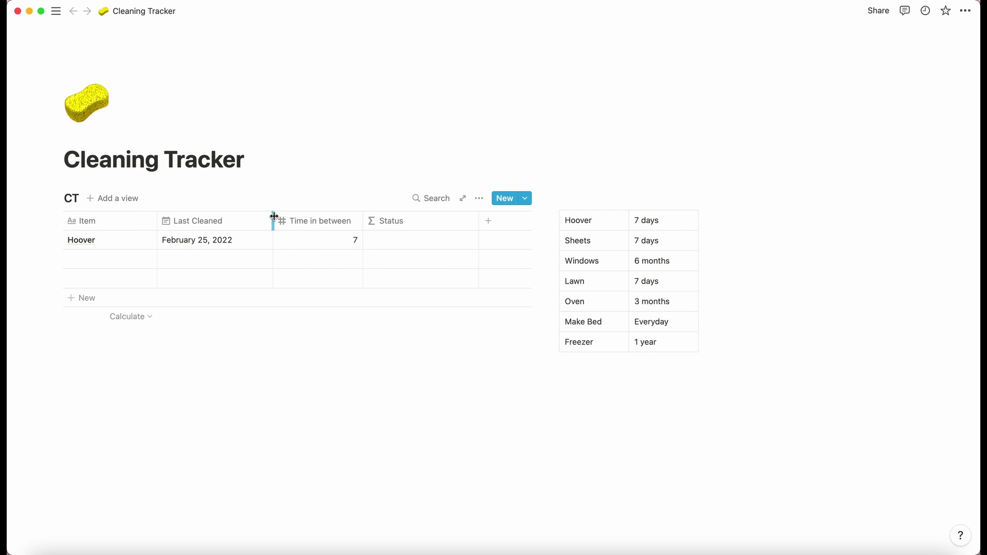
left_click_drag(273, 216, 260, 218)
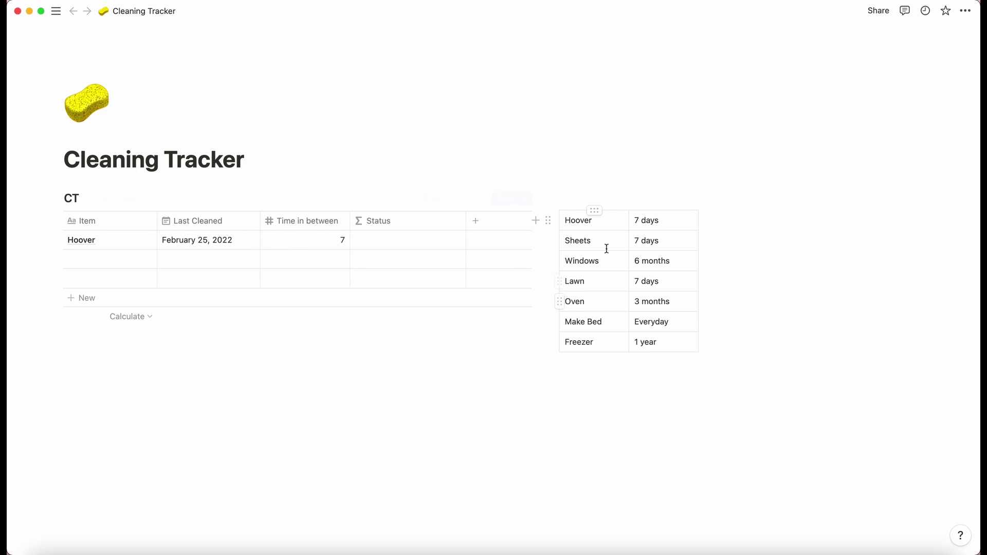
left_click(394, 240)
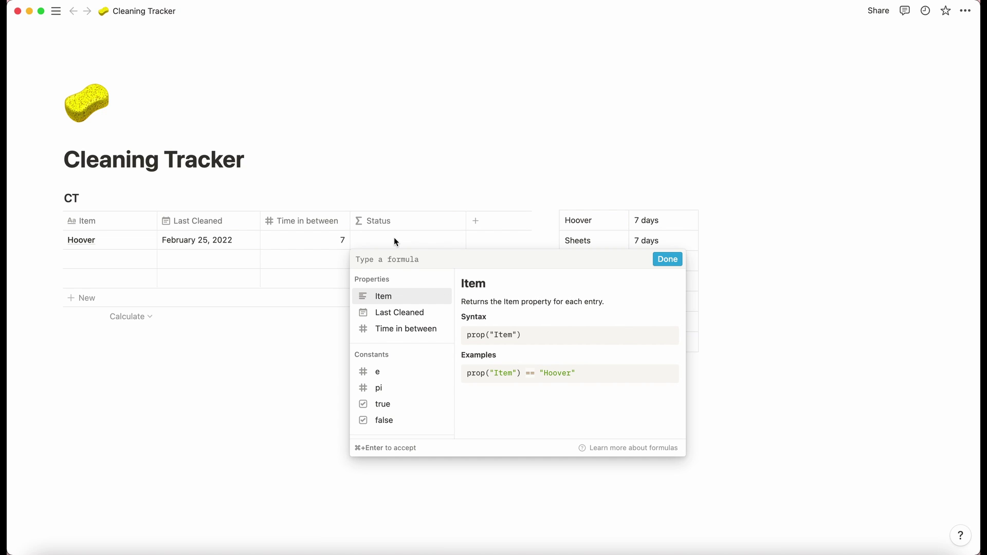
Look up the dateBetween help and start the Status formula with dateBetween(
type("dat")
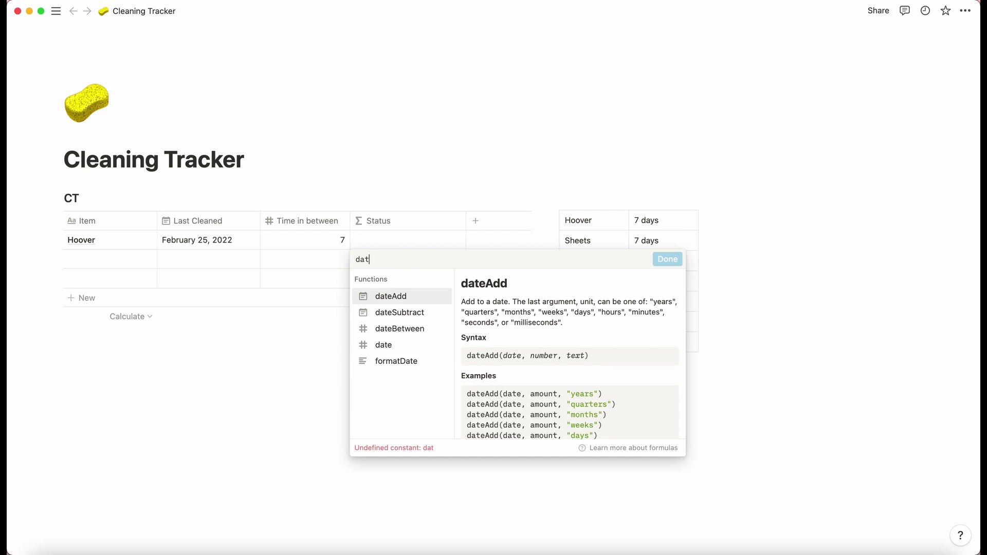
type("e")
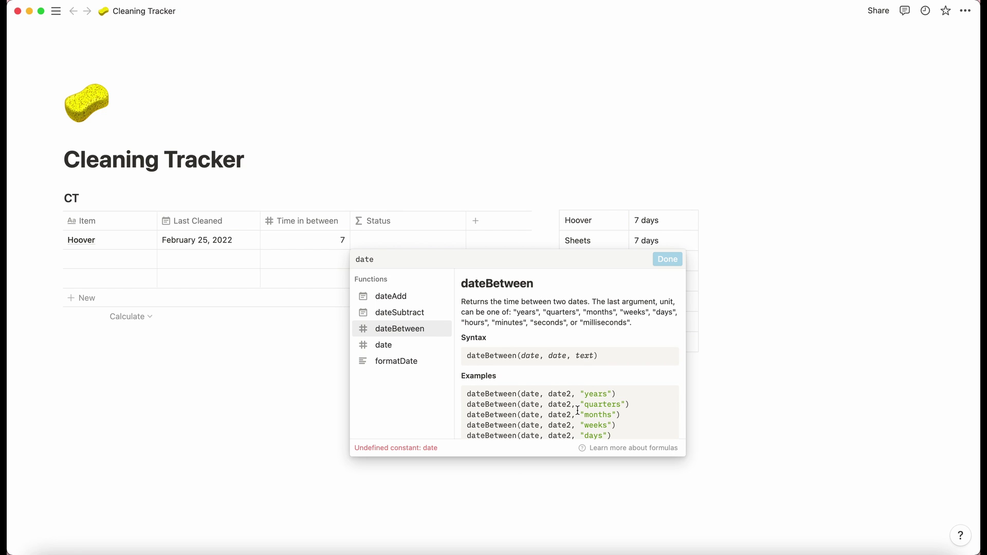
scroll(584, 396, "down", 3)
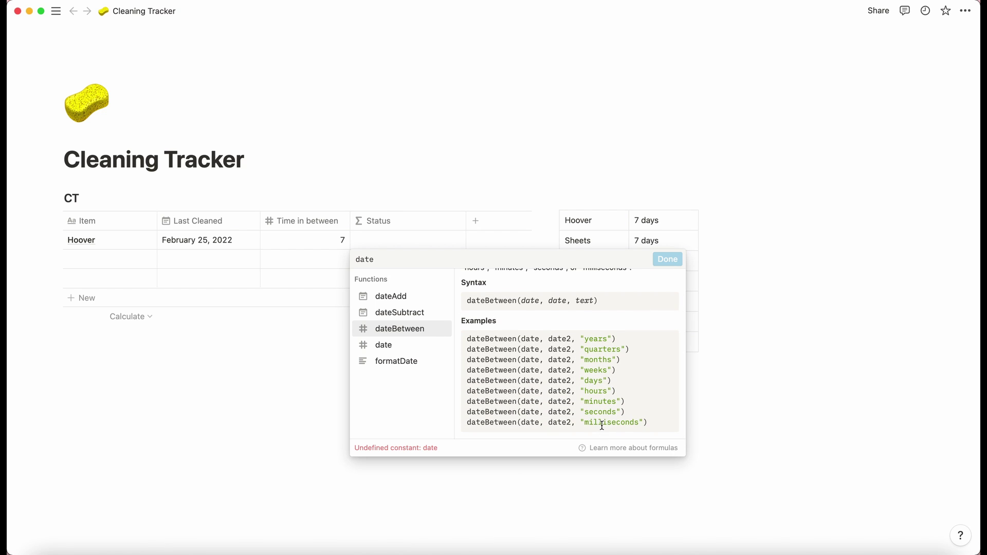
scroll(598, 380, "up", 3)
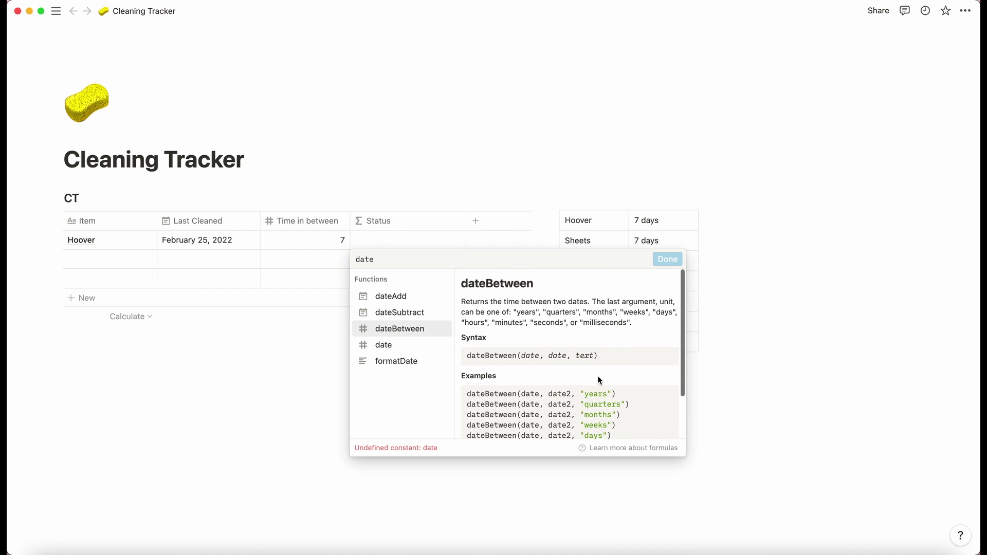
type("Between(")
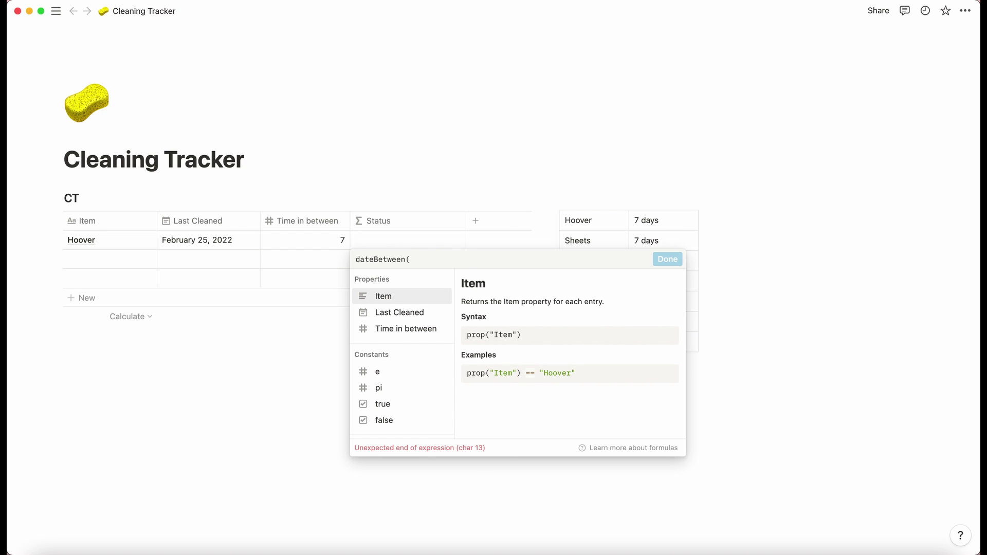
Complete the formula as dateBetween(now(), prop("Last Cleaned"), "days")
type("now")
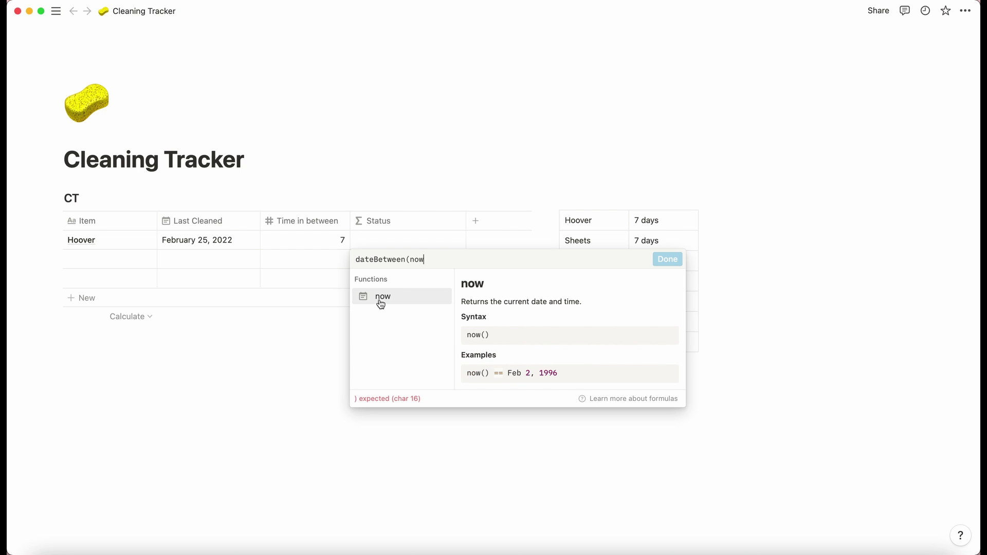
left_click(398, 300)
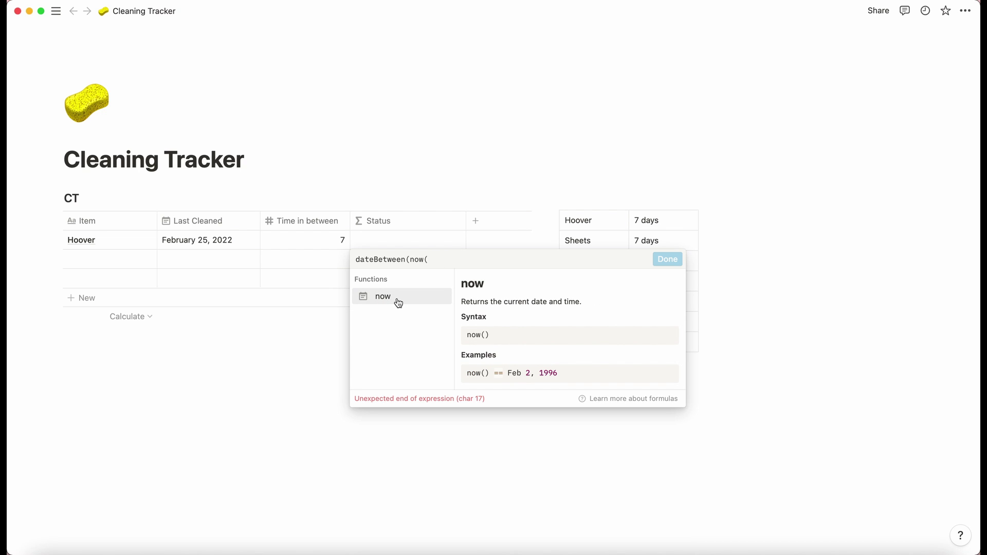
type(")")
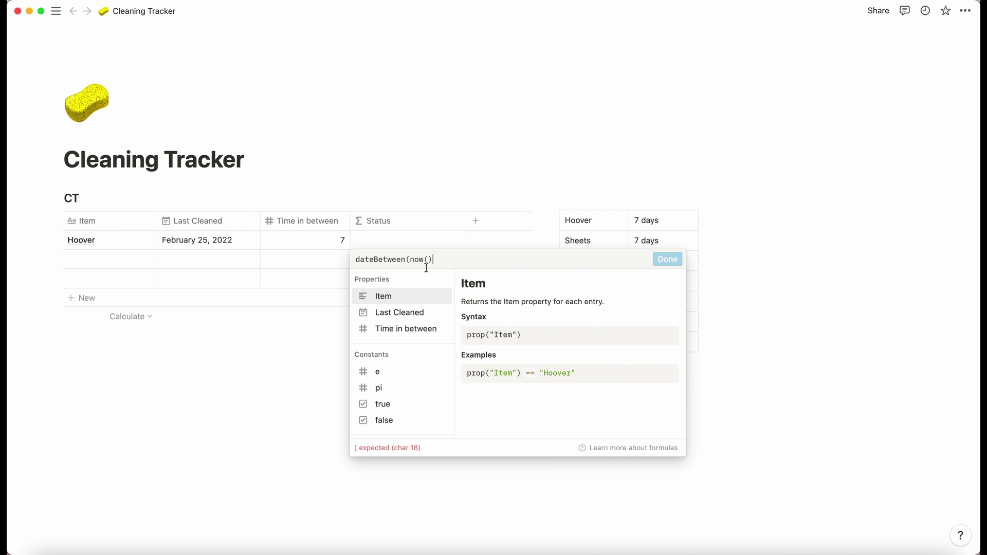
type(", prop")
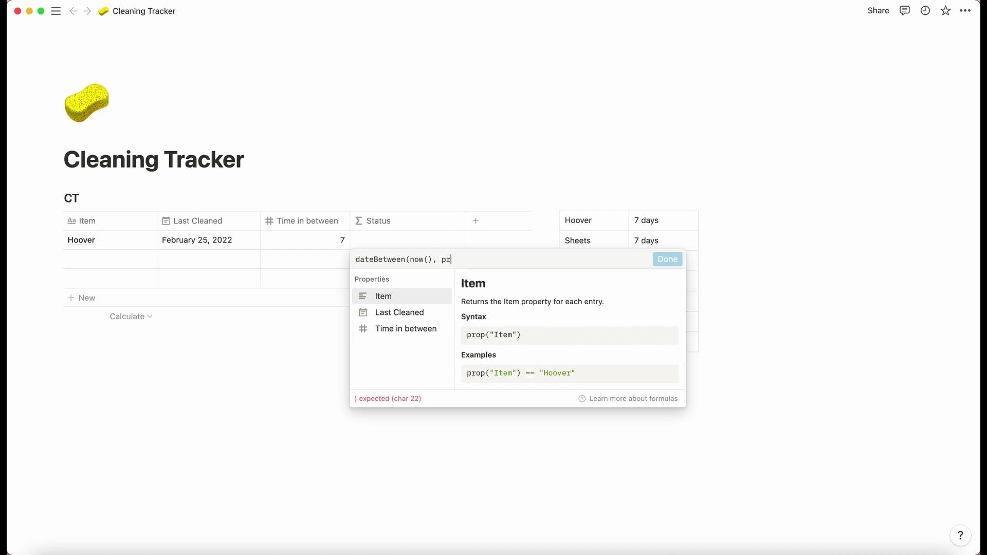
left_click(384, 314)
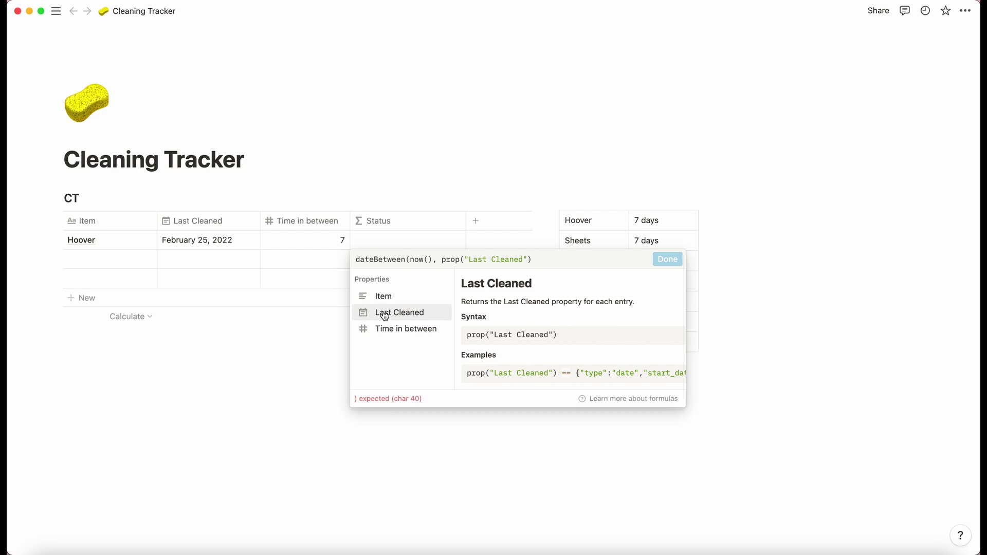
type(",")
left_click(377, 254)
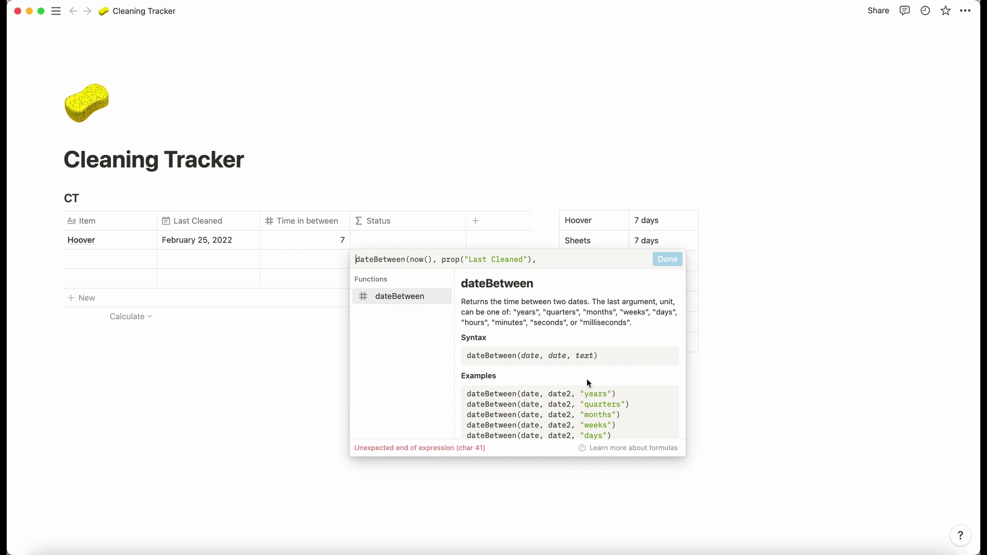
left_click(553, 260)
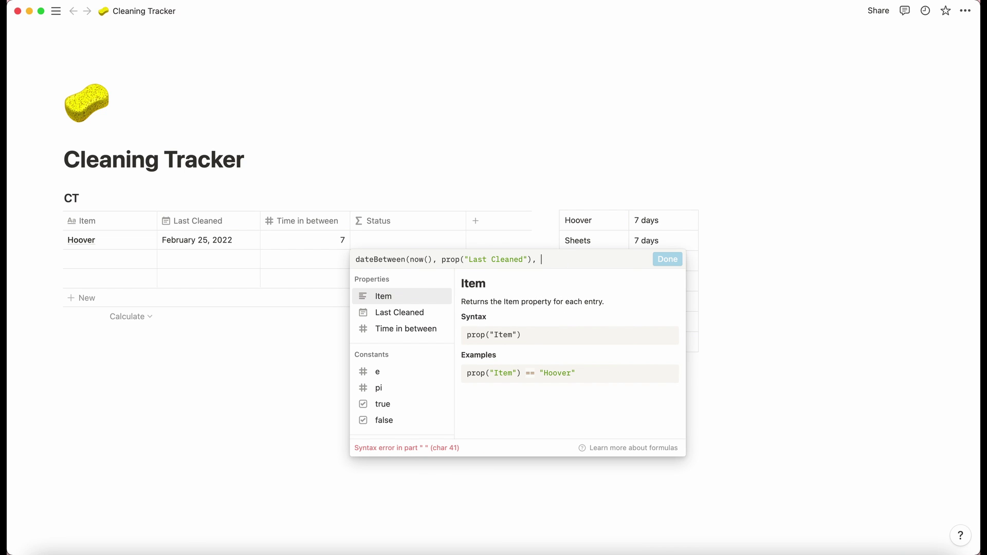
type("\"days\")")
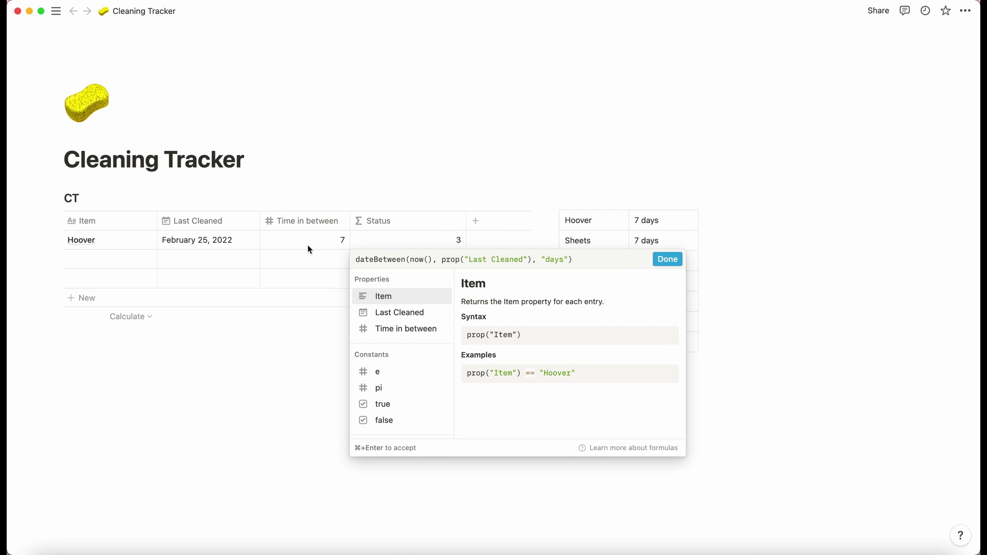
double_click(555, 259)
type("weeks")
key("BackSpace")
key("BackSpace")
key("BackSpace")
key("BackSpace")
key("BackSpace")
type("weeks")
left_click(666, 259)
left_click(227, 240)
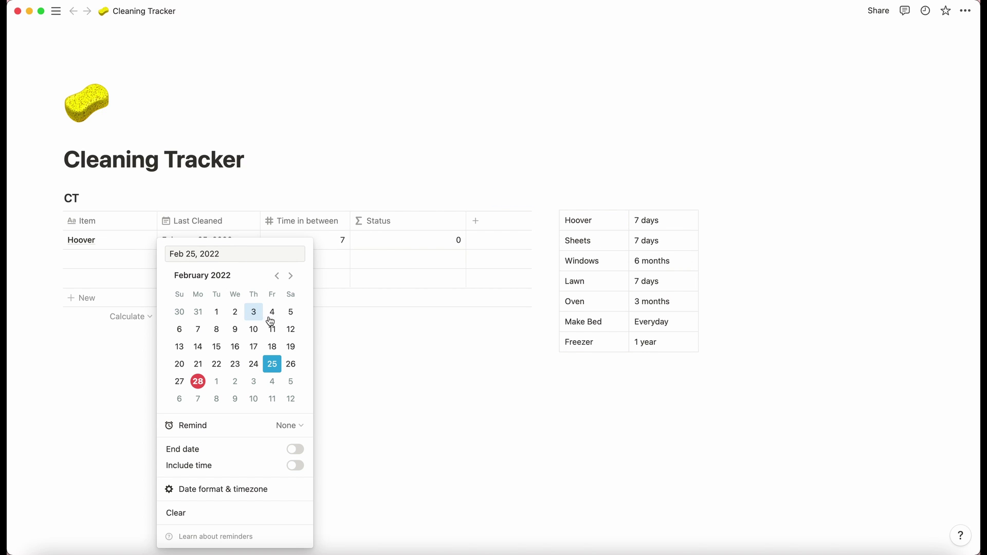
left_click(290, 329)
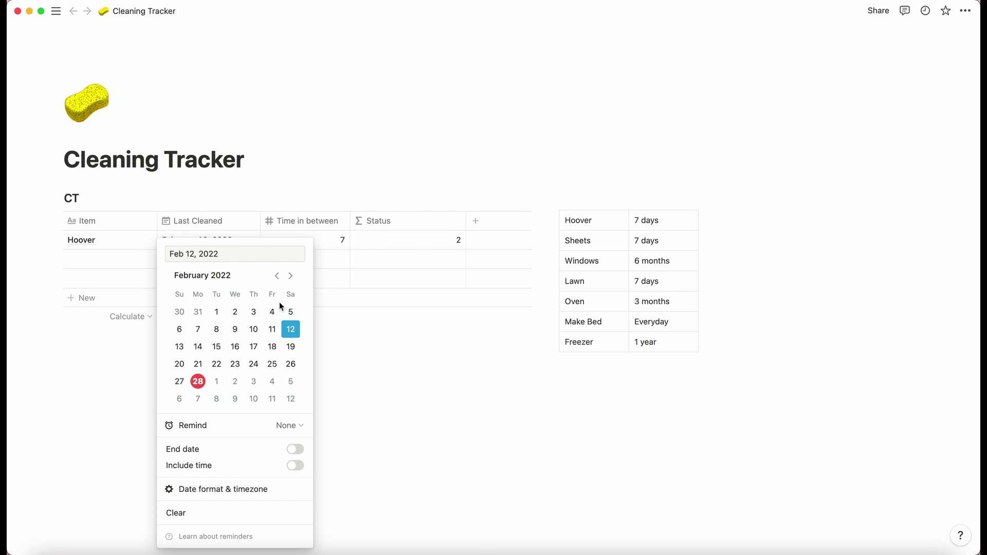
left_click(272, 348)
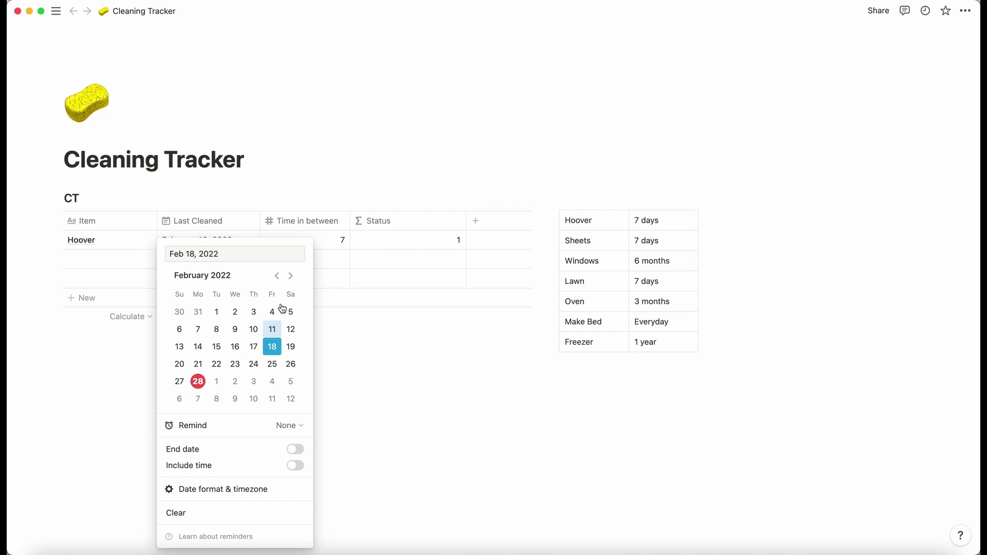
left_click(271, 366)
left_click(363, 241)
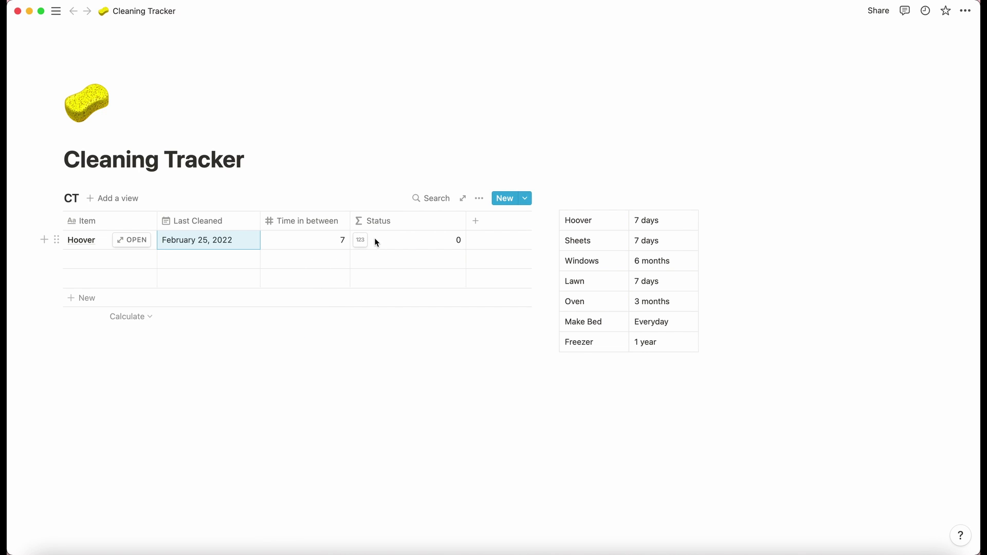
left_click(374, 237)
double_click(560, 259)
type("days")
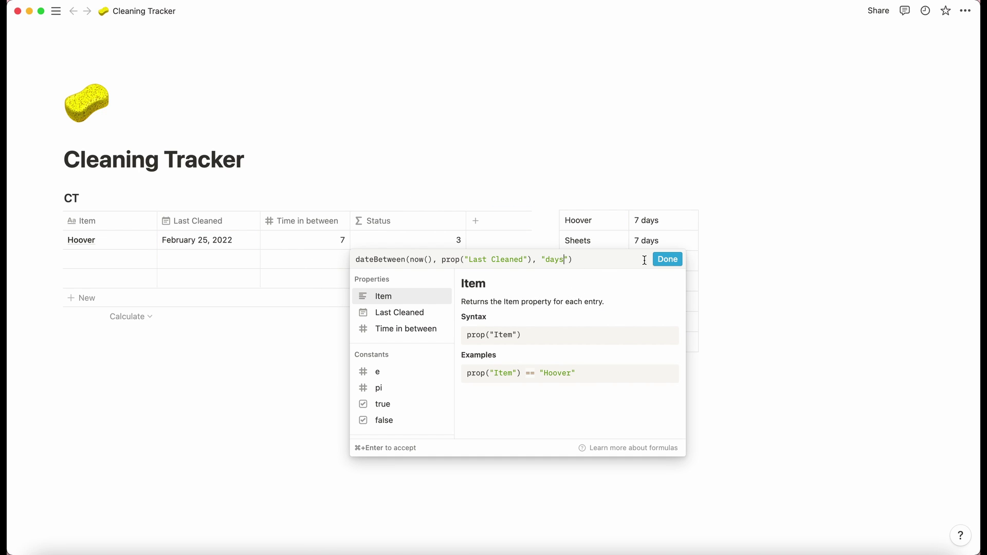
Save the formula, narrow the Status column, and reopen the formula
left_click(666, 259)
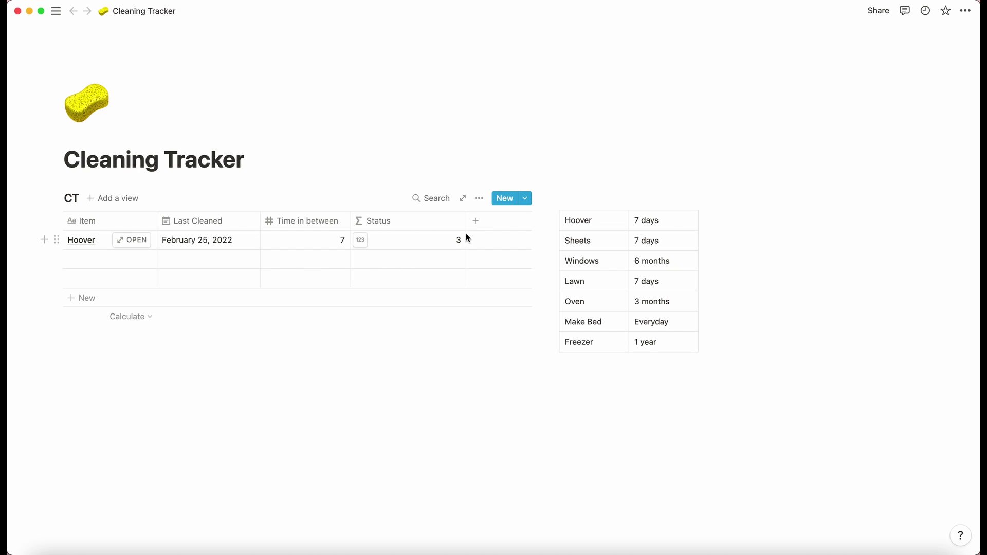
left_click_drag(466, 220, 428, 228)
left_click(410, 241)
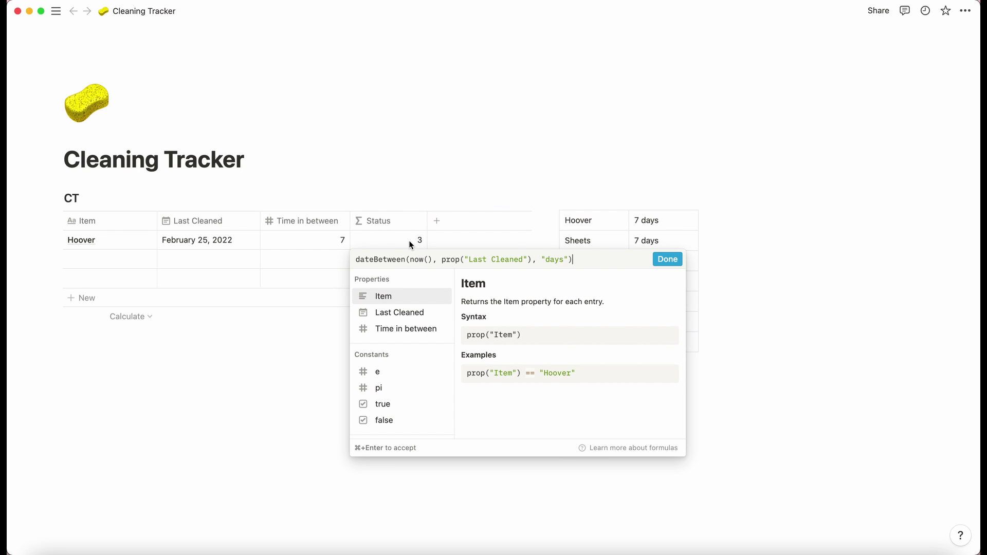
Wrap the dateBetween expression in parentheses prefixed with if
left_click(353, 261)
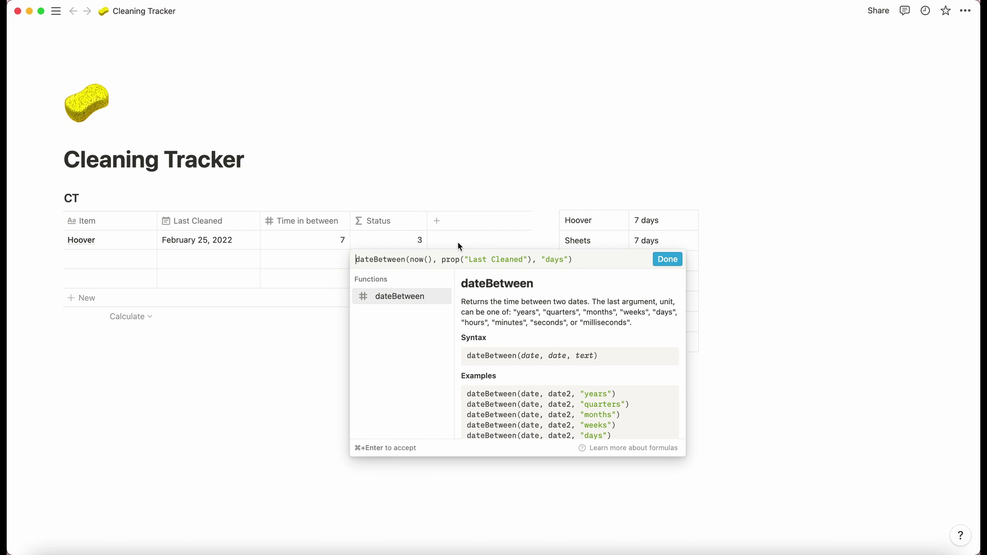
type("(")
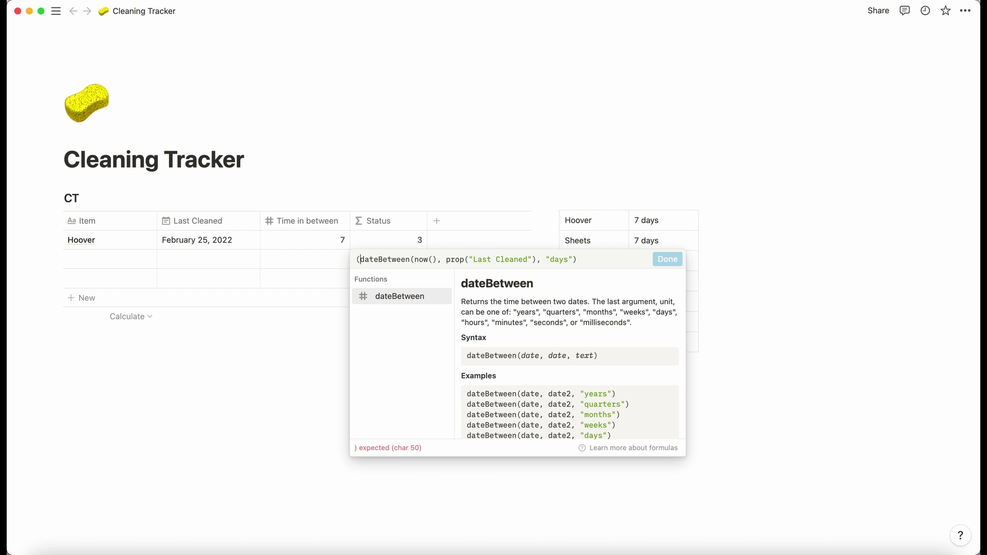
left_click(600, 256)
type(")")
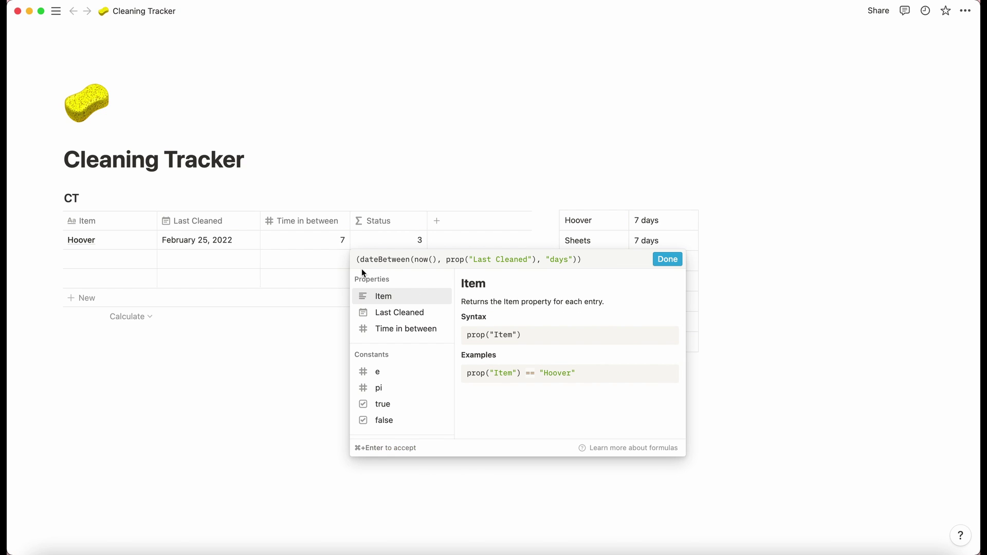
left_click(356, 259)
type("if")
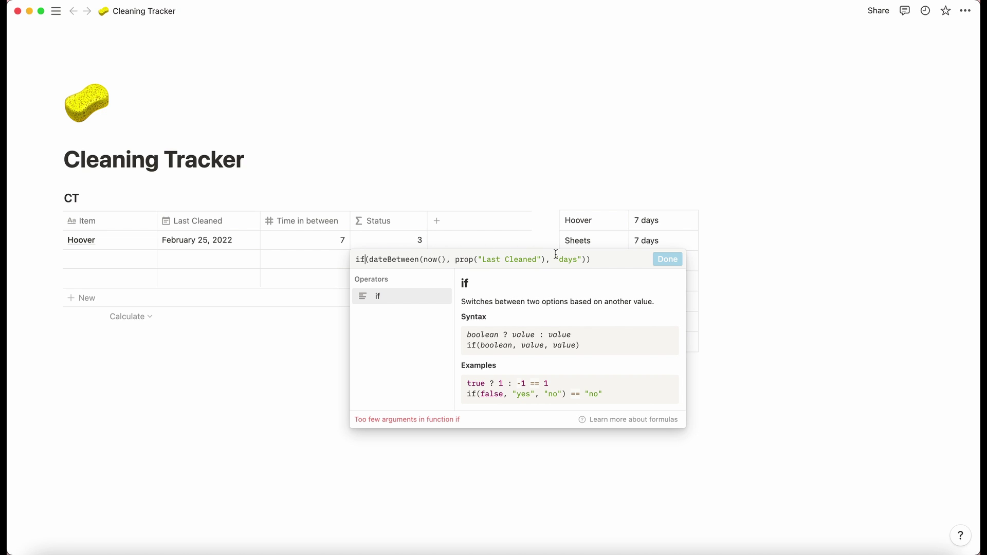
Compare the day count with > against prop("Time in between") inside the if
left_click(587, 259)
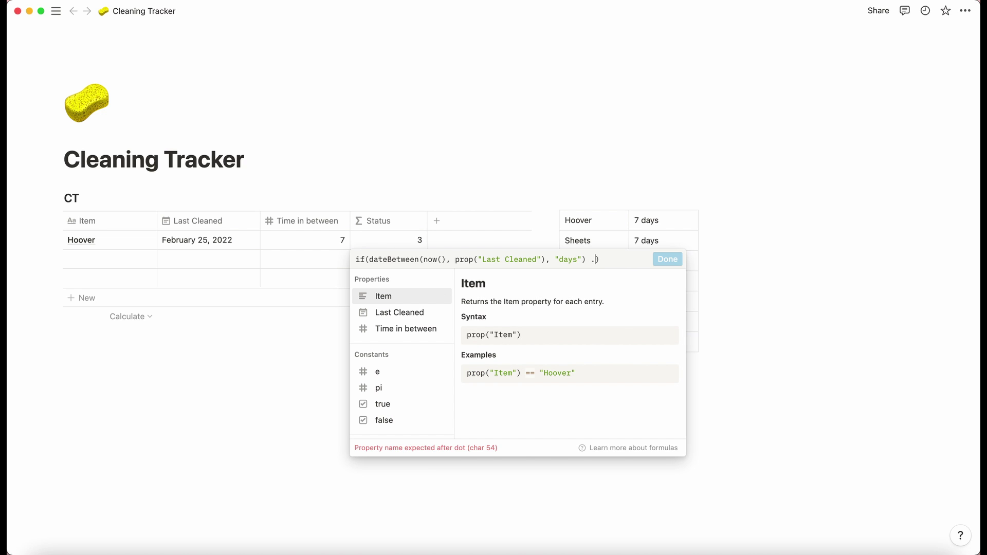
type(">")
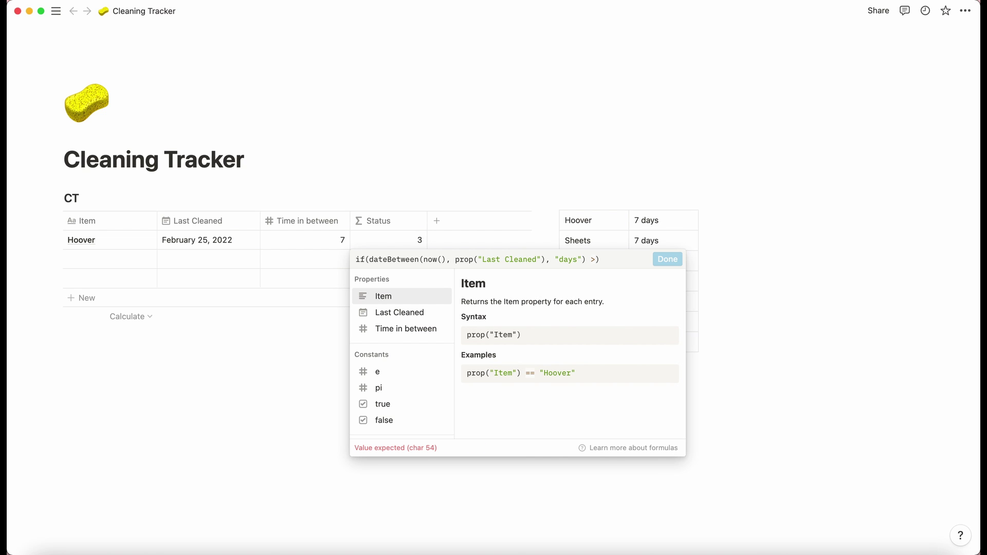
key("BackSpace")
key("BackSpace")
key("BackSpace")
key("BackSpace")
key("BackSpace")
key("BackSpace")
key("BackSpace")
key("BackSpace")
key("BackSpace")
key("BackSpace")
key("Down")
key("Down")
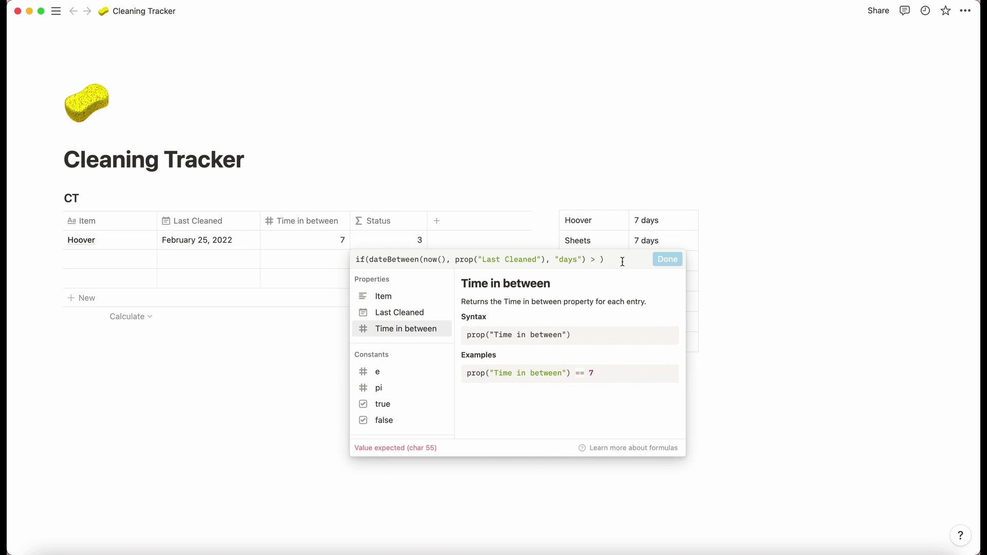
type("p")
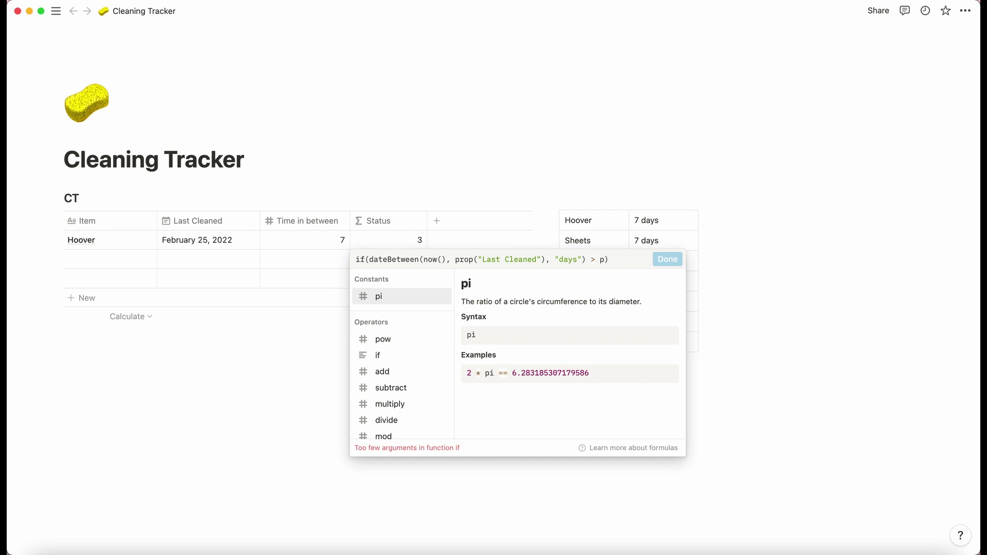
type("rop")
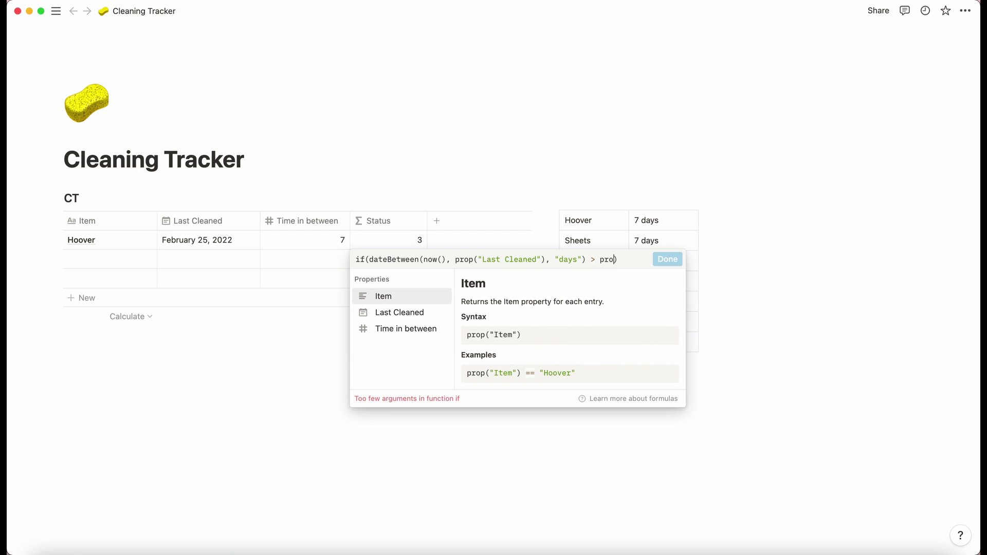
left_click(383, 329)
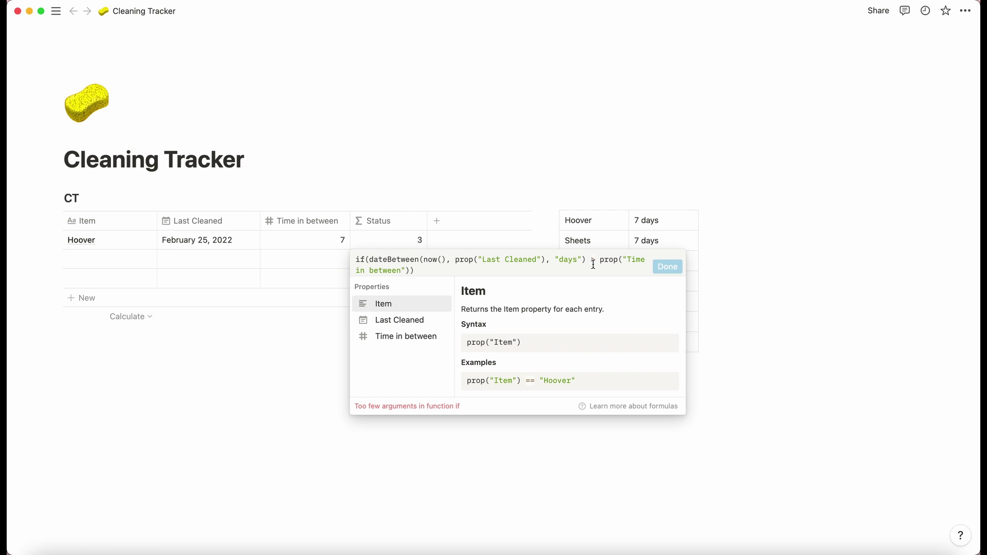
Change the comparison to >= and add an empty "" second argument to if
left_click(621, 257)
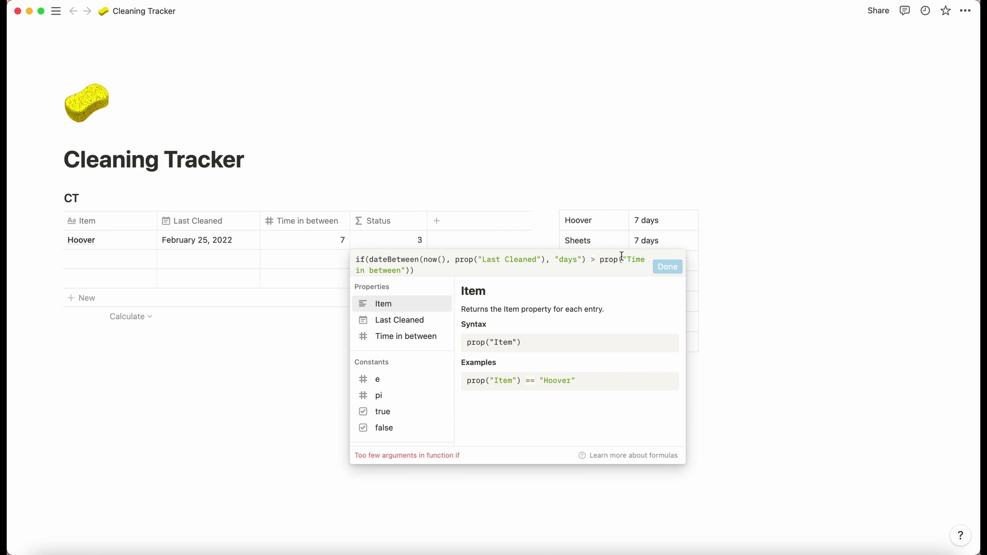
key("Left")
key("Left")
key("Left")
key("Left")
key("Left")
type("=")
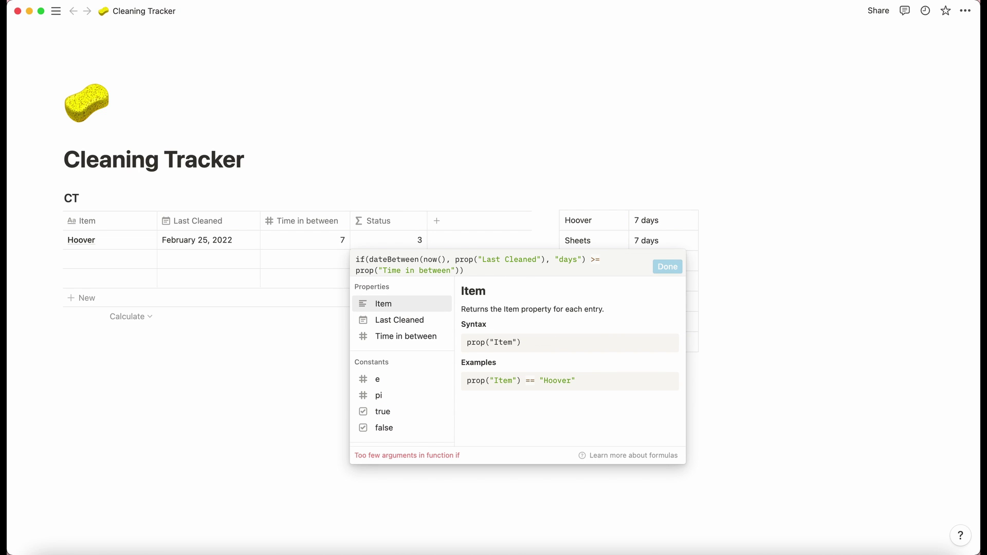
left_click(459, 268)
type(", \"\"")
Finish the Status formula with ❌ as the overdue result and "✅" otherwise, then save it
key("ctrl+super+space")
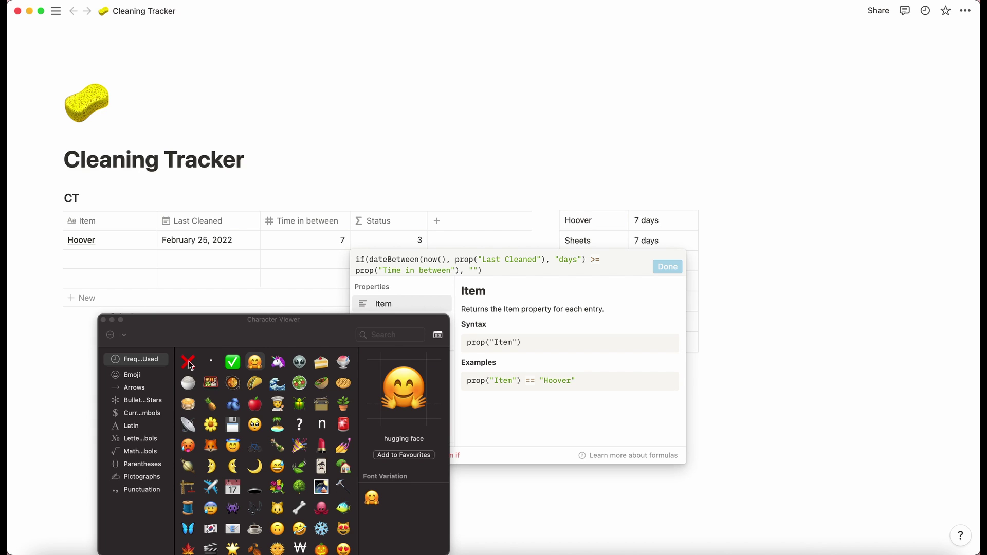
left_click(189, 363)
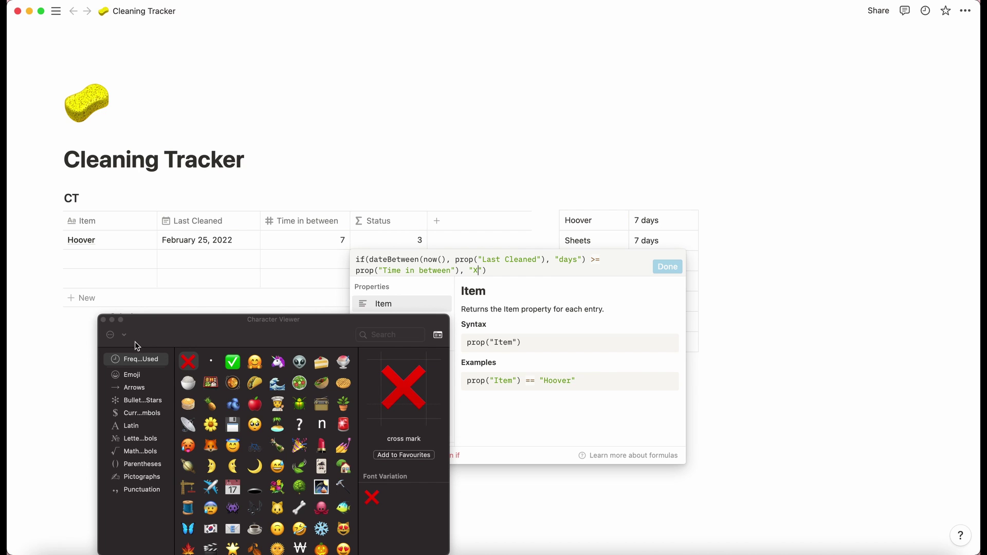
left_click(103, 320)
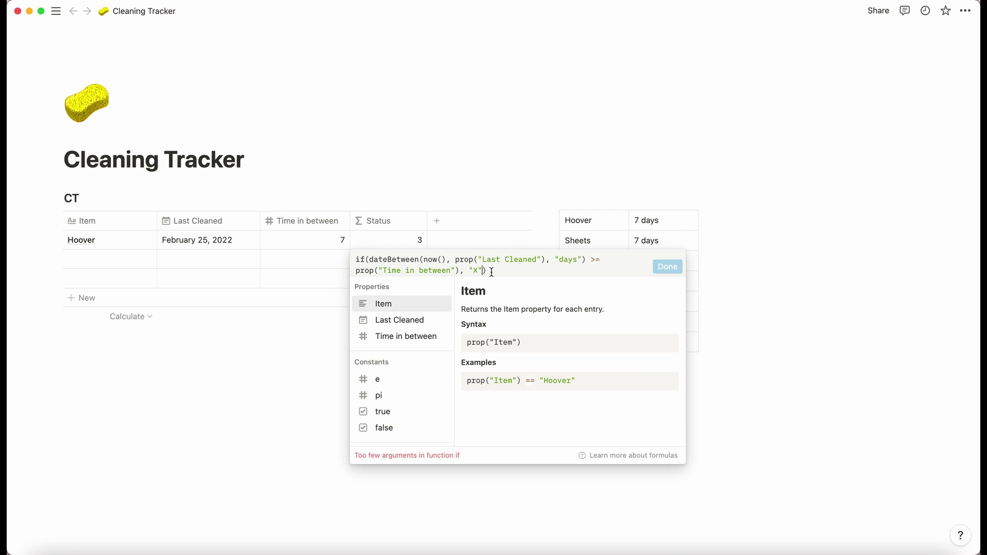
type(",")
key("ctrl+super+space")
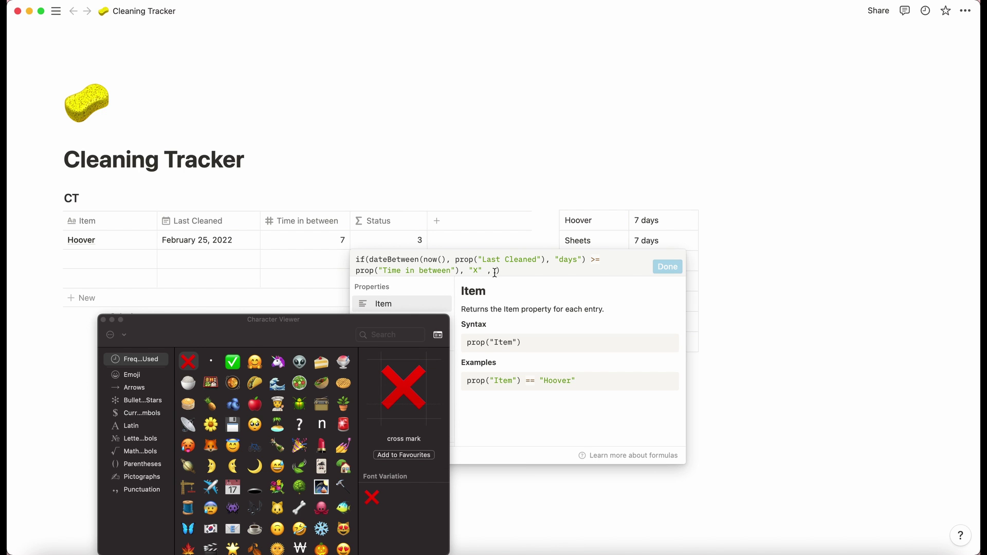
double_click(233, 363)
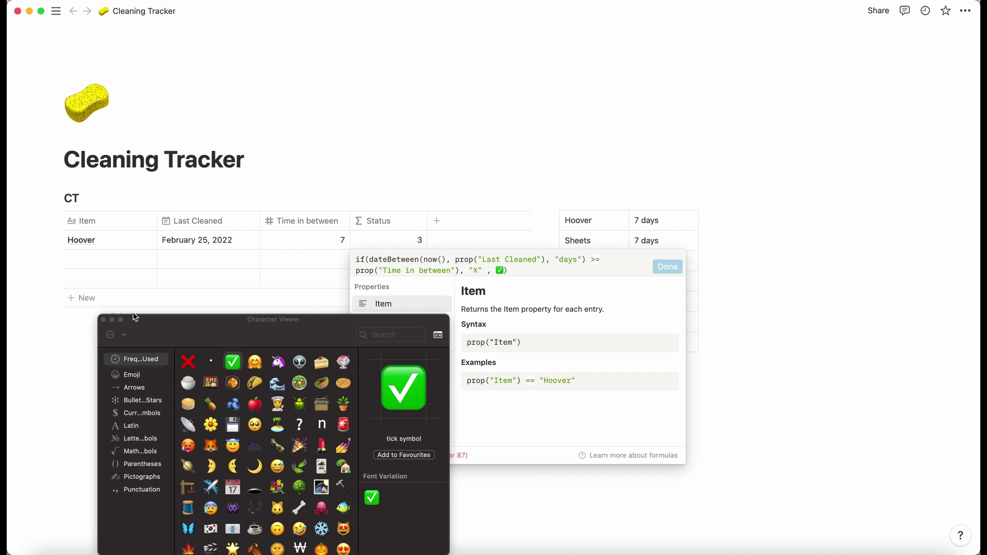
left_click(103, 320)
type("\"")
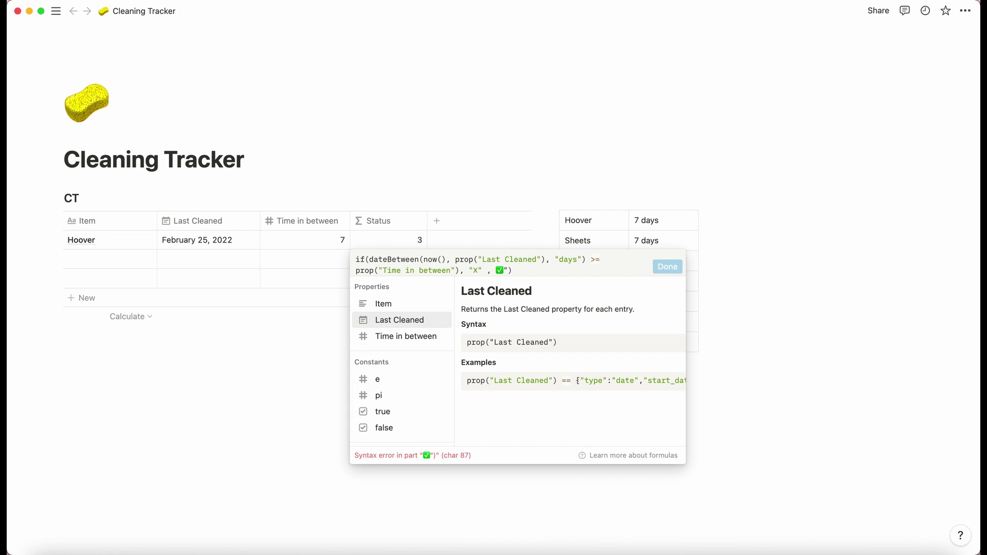
key("Left")
key("Left")
type("\"")
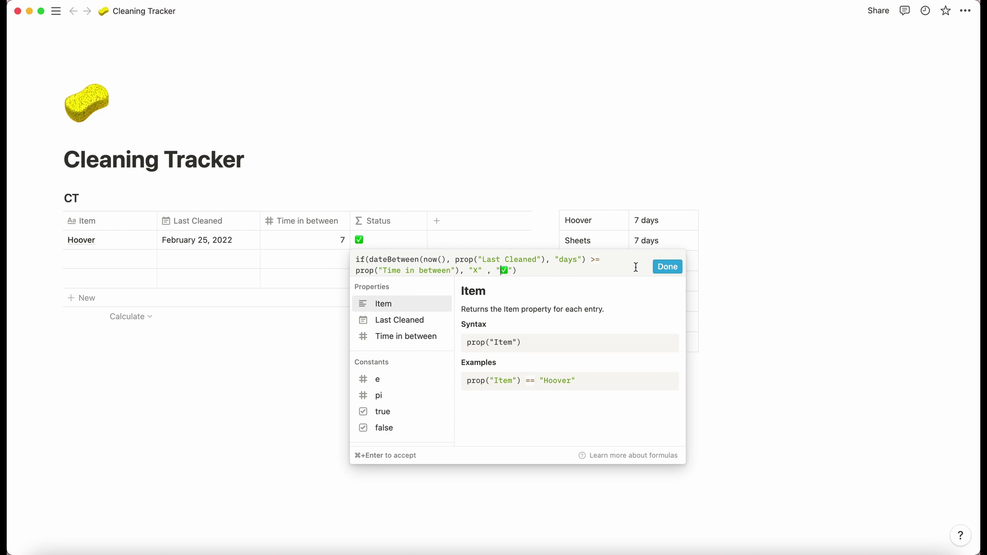
left_click(667, 266)
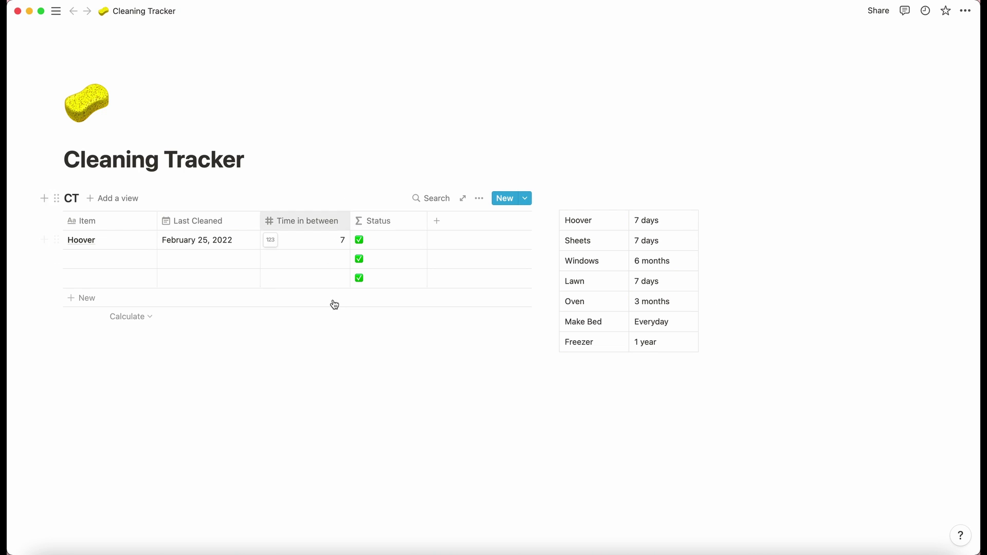
Set Hoover's Last Cleaned date to February 14, 2022
left_click(185, 239)
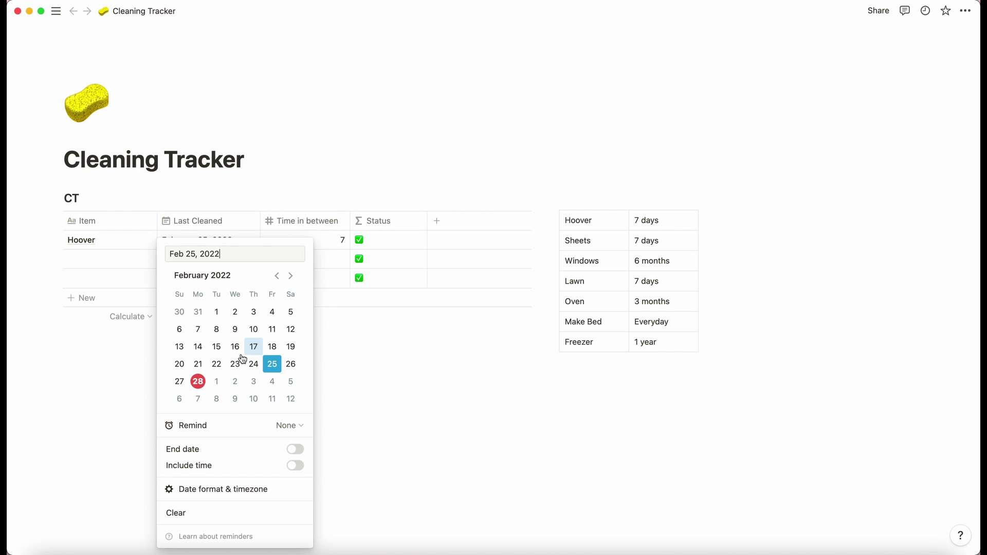
left_click(202, 348)
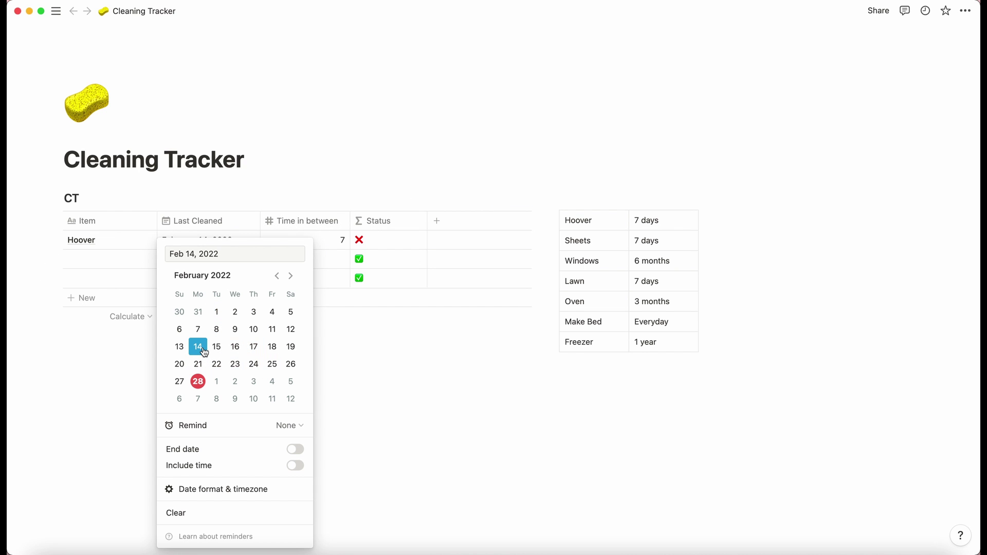
key("Escape")
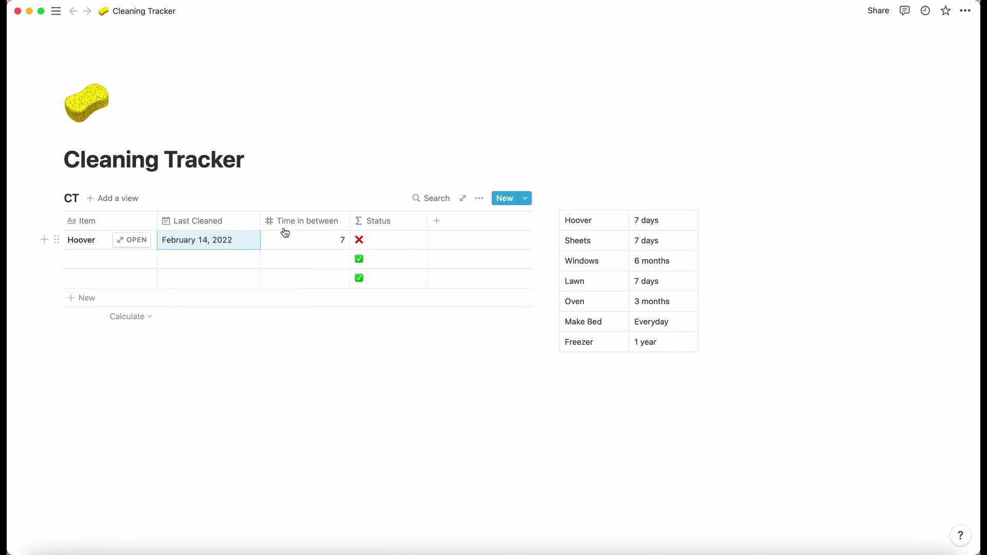
Open the Status formula and select its dateBetween(...) calculation
left_click(390, 243)
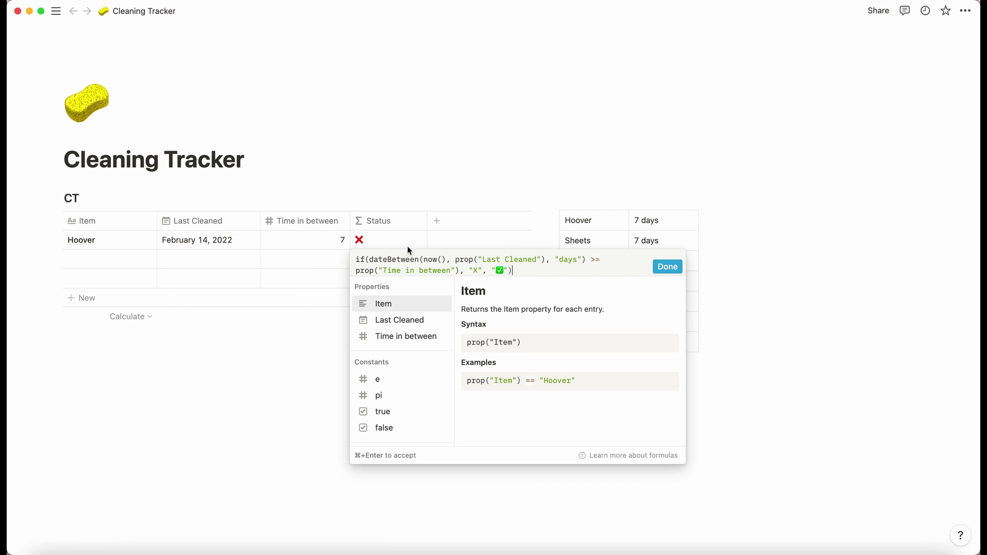
left_click(372, 259)
left_click_drag(369, 259, 585, 262)
key("super+c")
Add a new Formula property containing the copied dateBetween calculation
key("Escape")
left_click(475, 221)
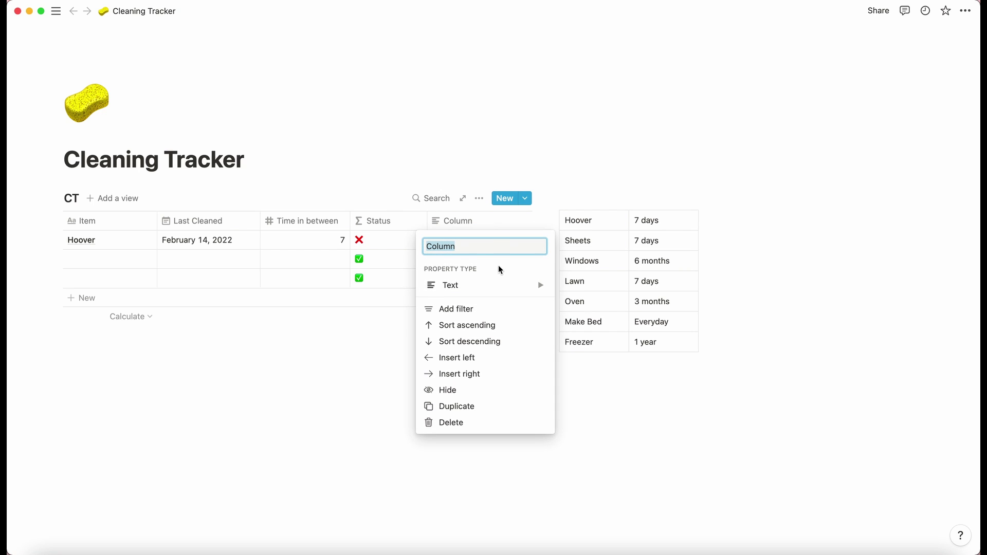
mouse_move(537, 287)
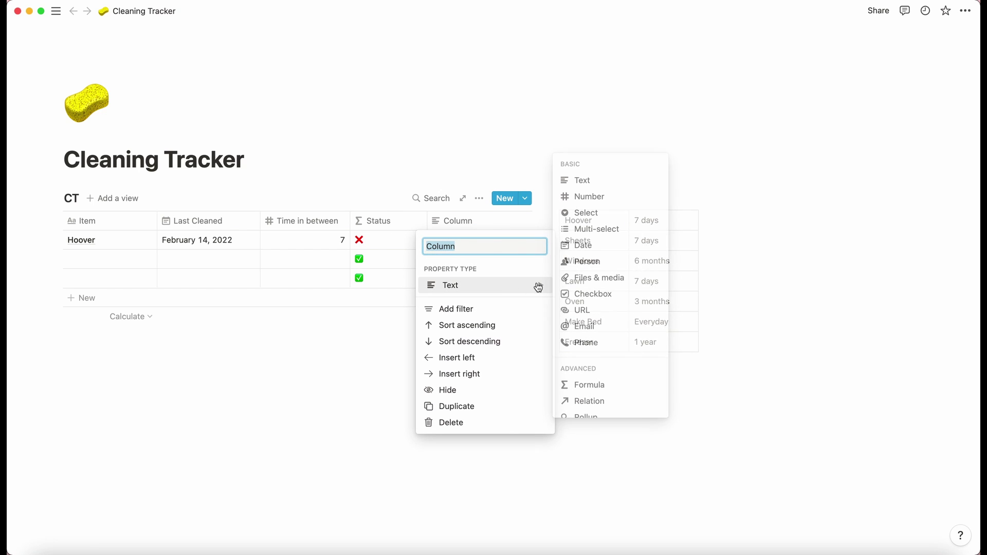
left_click(610, 386)
left_click(464, 240)
key("super+v")
left_click(744, 259)
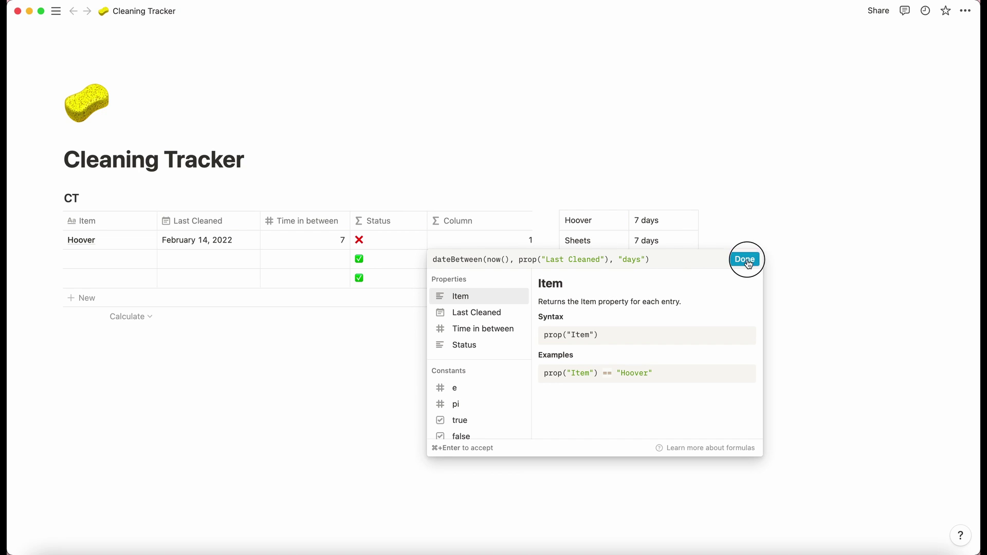
left_click(470, 227)
left_click(469, 243)
left_click(470, 245)
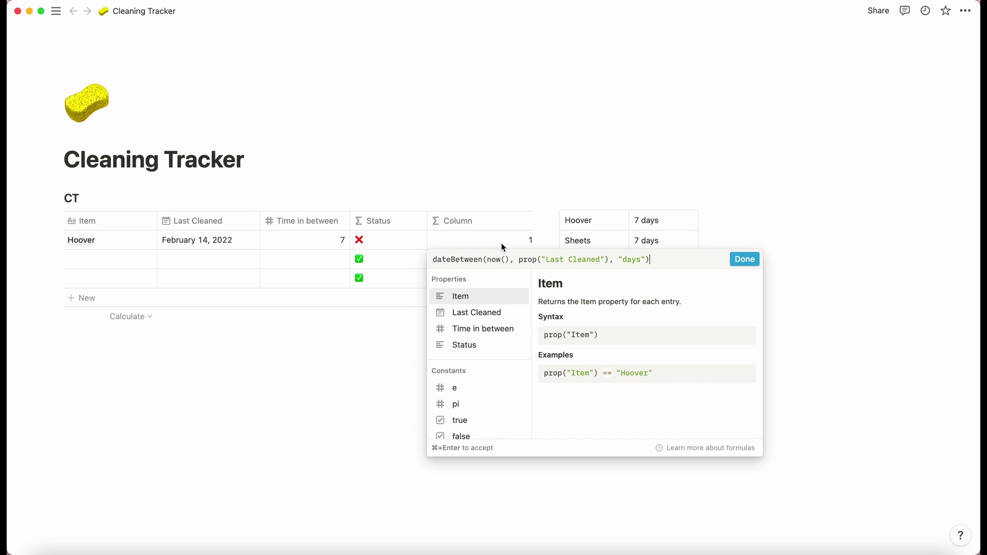
key("Escape")
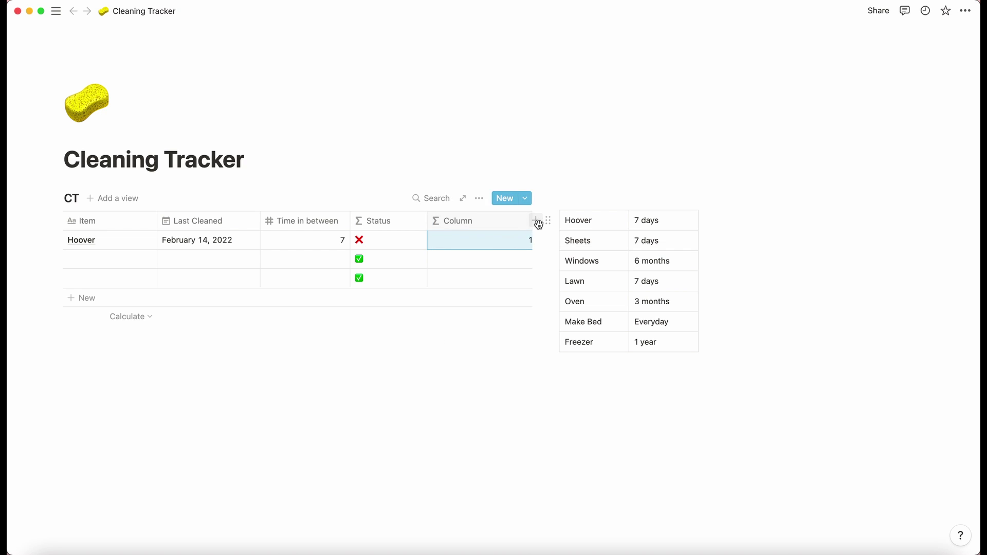
Move the formula column before Status, name it 'In between', and narrow Last Cleaned
scroll(521, 229, "right", 2)
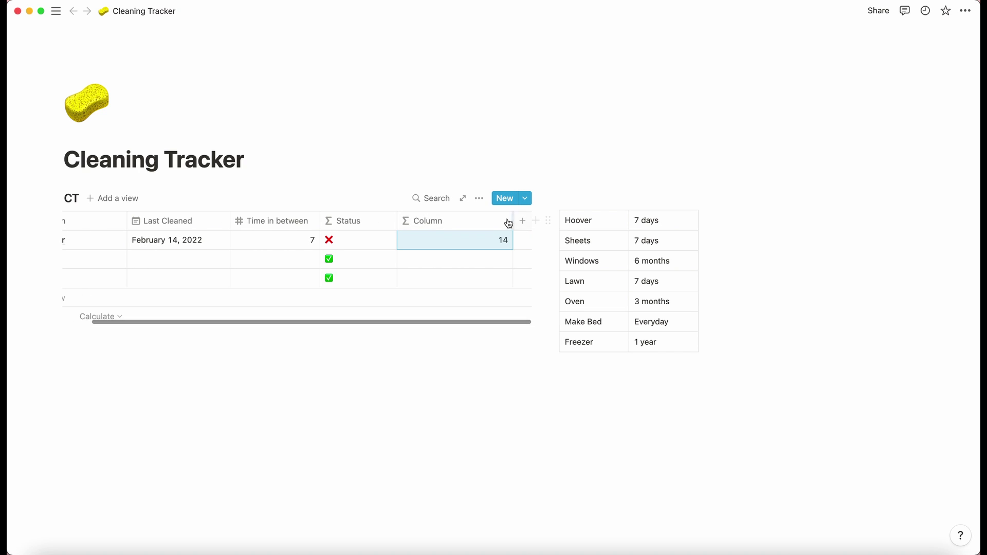
left_click_drag(513, 221, 359, 220)
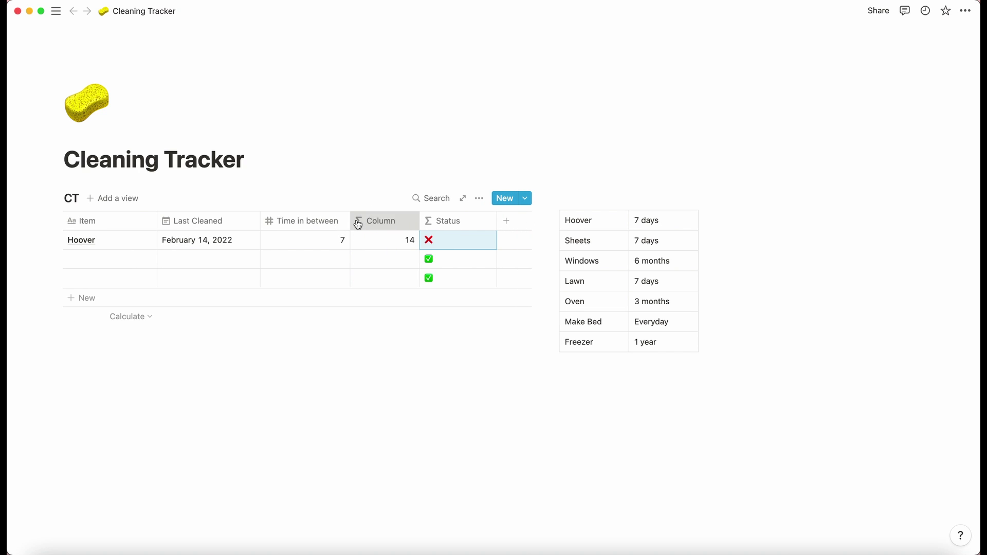
left_click(396, 222)
type("In b")
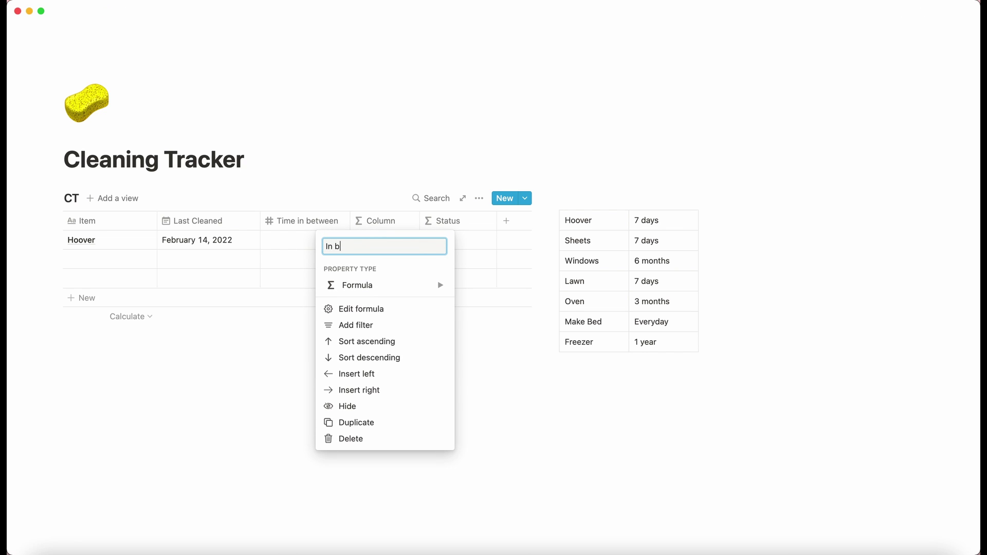
type("etween")
key("Return")
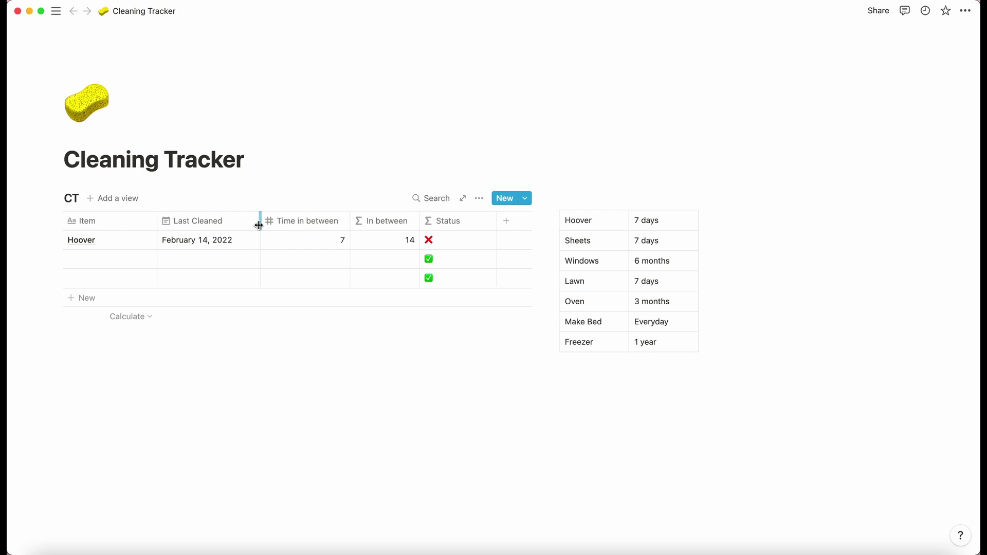
left_click_drag(260, 221, 244, 223)
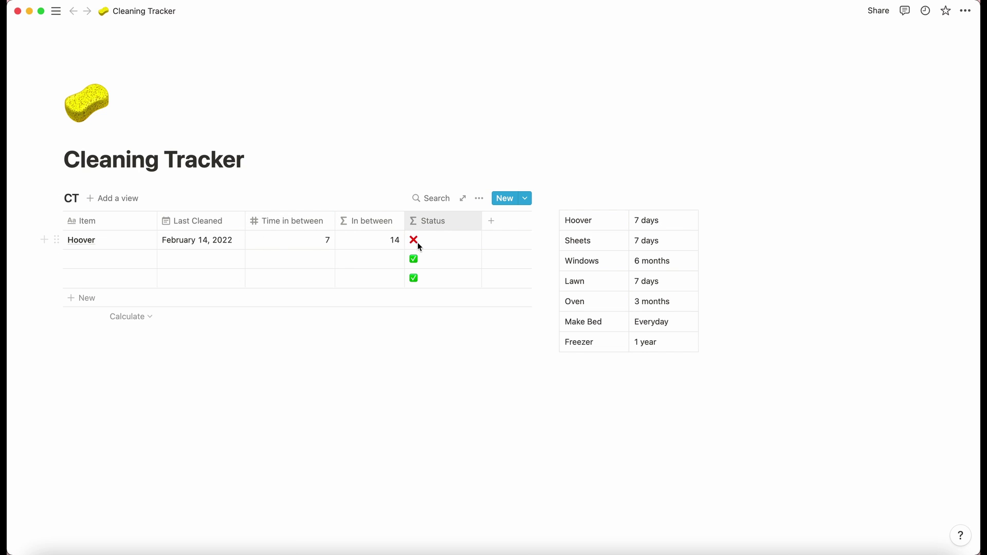
Set the second chore's Last Cleaned date to February 27, 2022
left_click(227, 259)
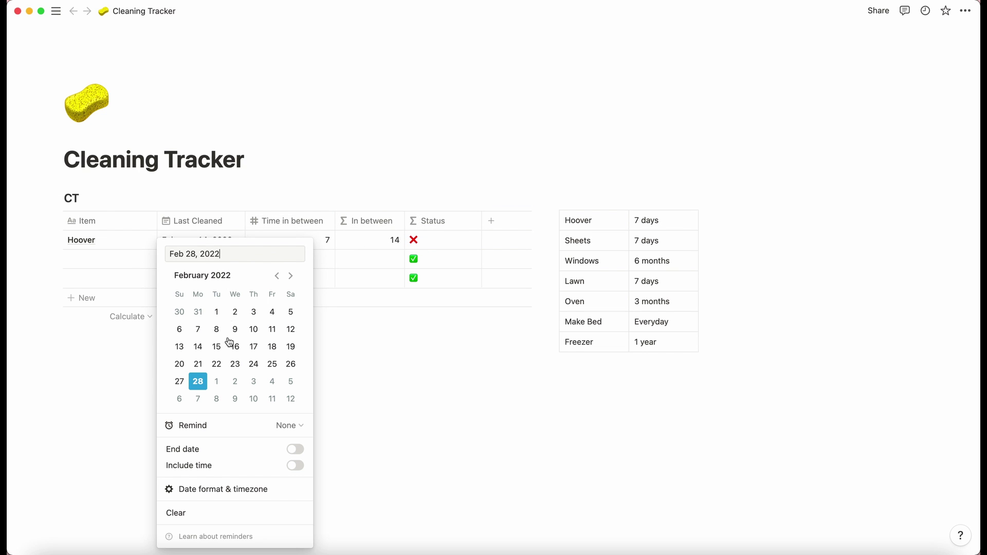
left_click(180, 381)
left_click(268, 230)
Give the second chore a Time in between of 8 days and check its Status
left_click(276, 260)
type("1")
key("Return")
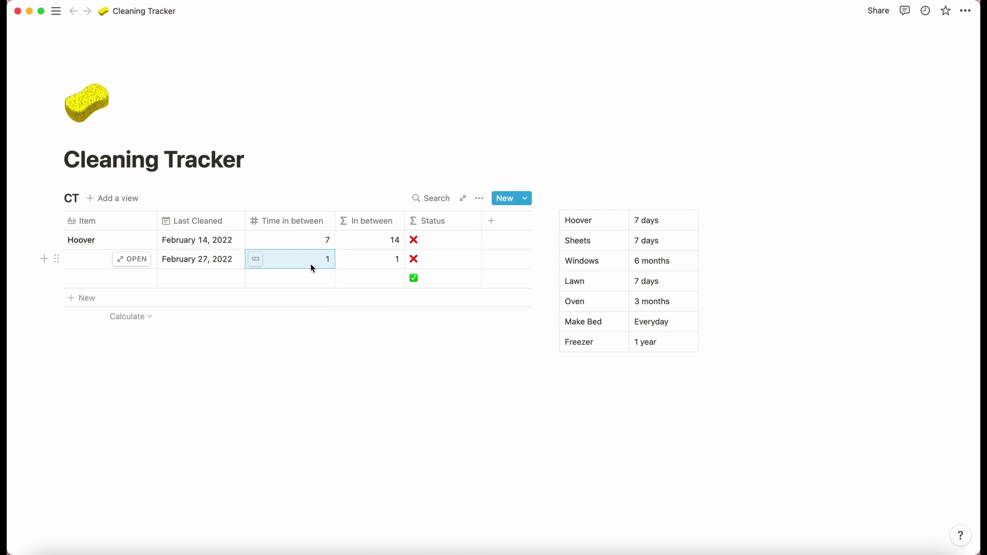
key("Return")
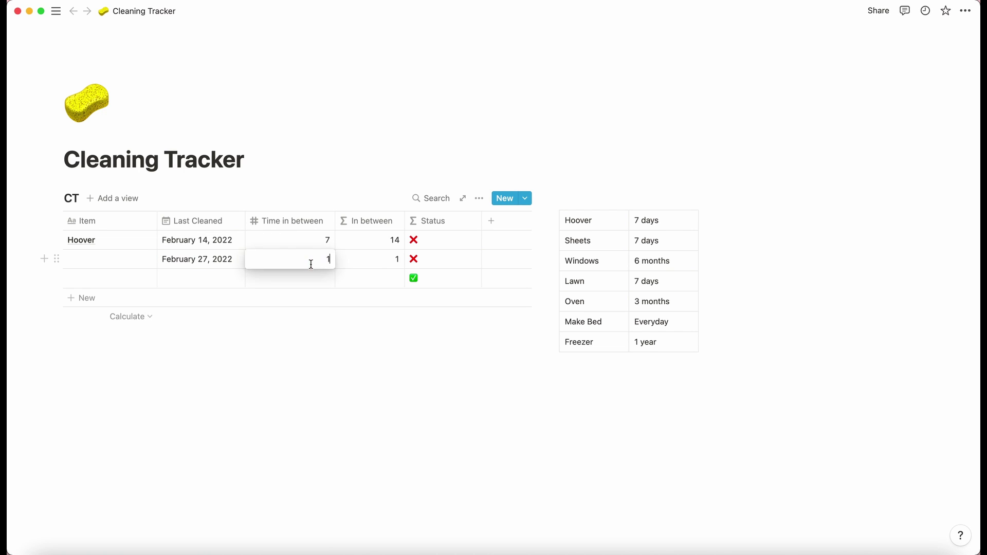
key("BackSpace")
type("8")
key("Return")
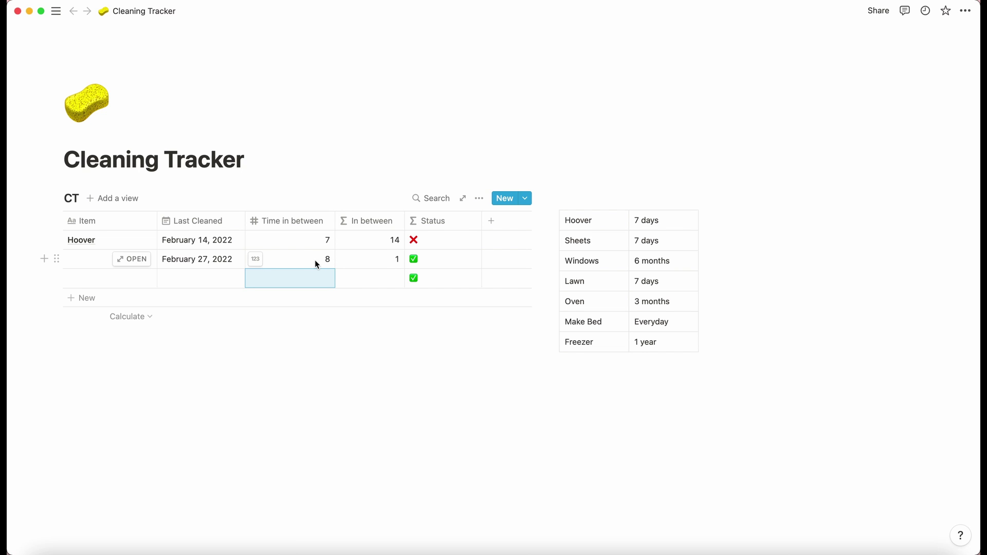
left_click(419, 262)
Delete the small chore-frequency reference table beside the CT database
key("Escape")
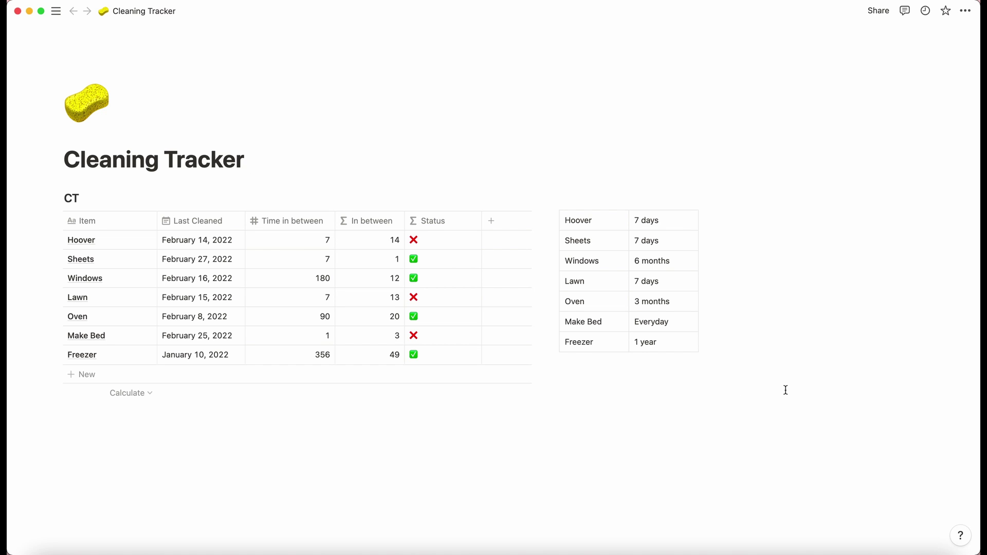
left_click_drag(778, 388, 627, 200)
key("BackSpace")
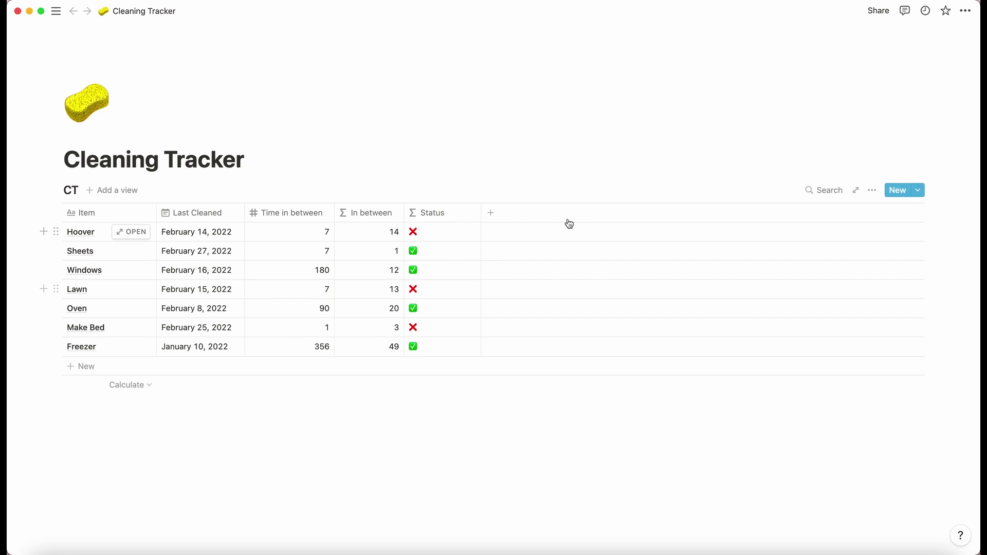
Add a Select property named 'Who' after Status
left_click(550, 214)
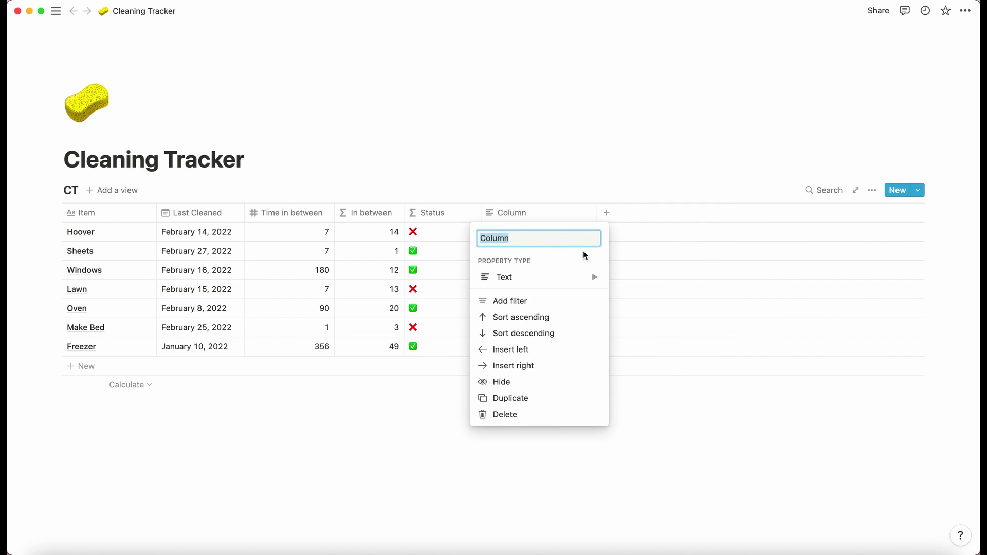
mouse_move(583, 276)
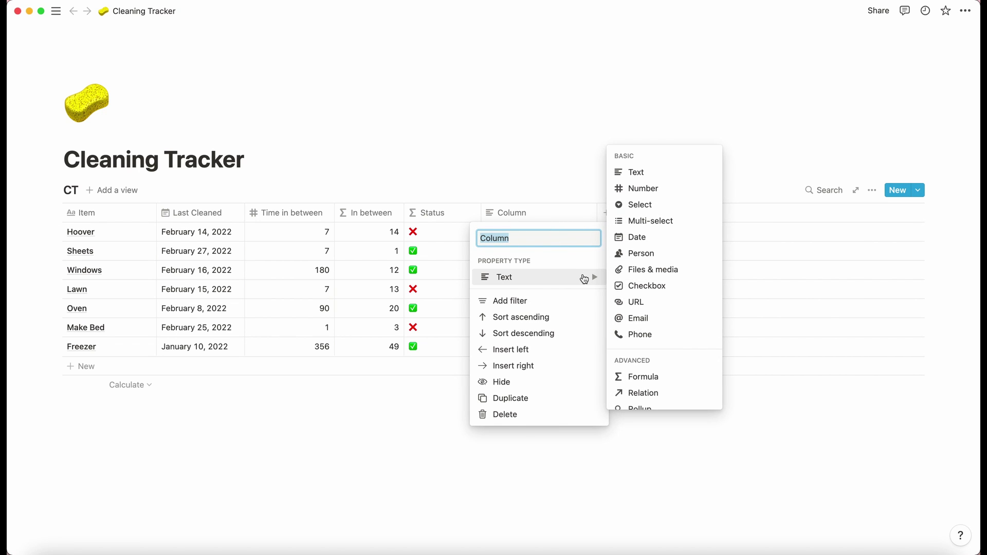
left_click(663, 207)
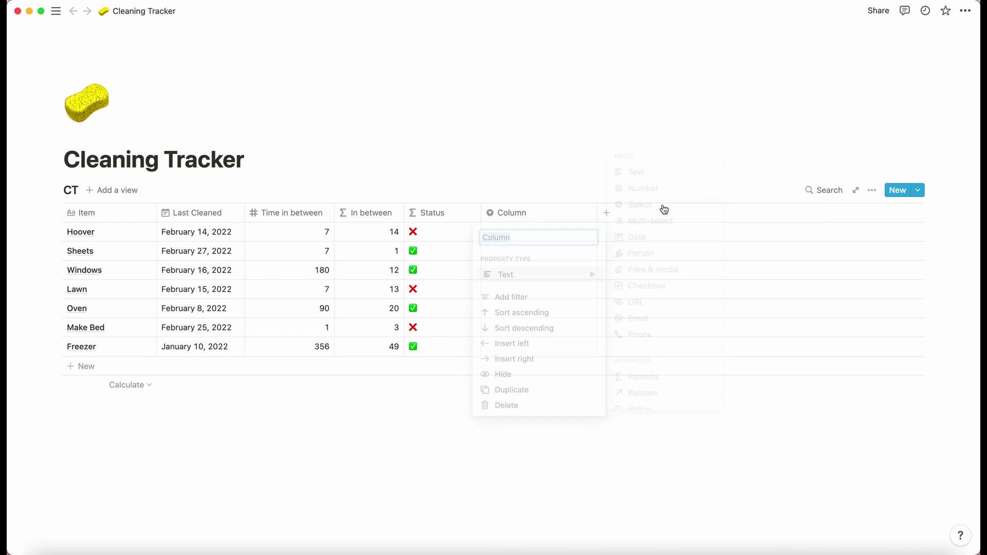
left_click(543, 213)
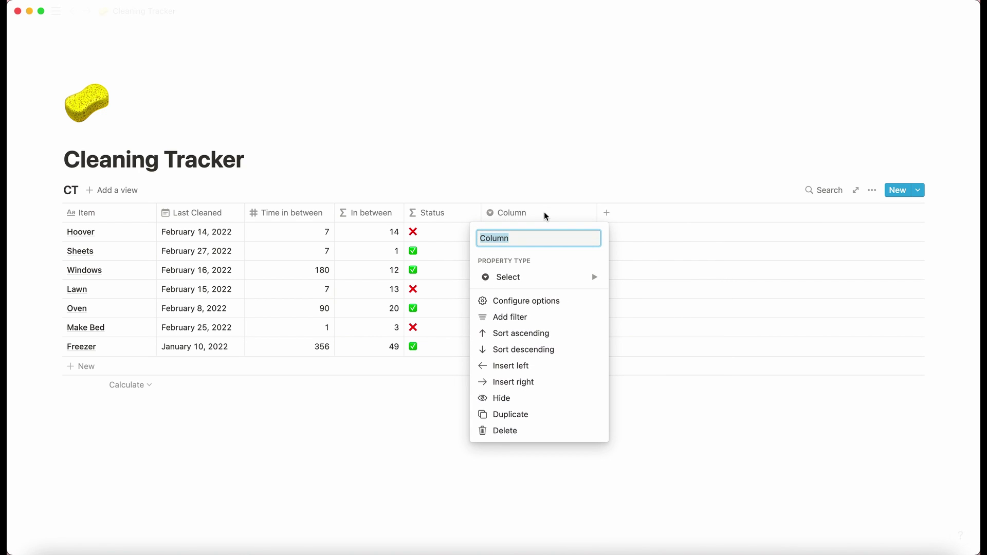
type("Who")
key("Return")
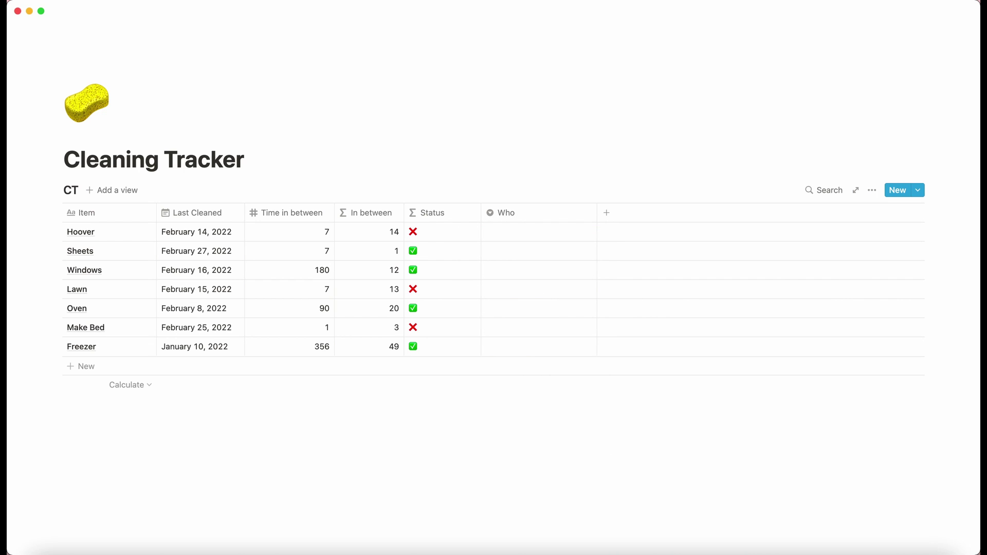
Create Who tags 'Me' on Hoover and 'Flatmate' on Sheets
left_click(552, 230)
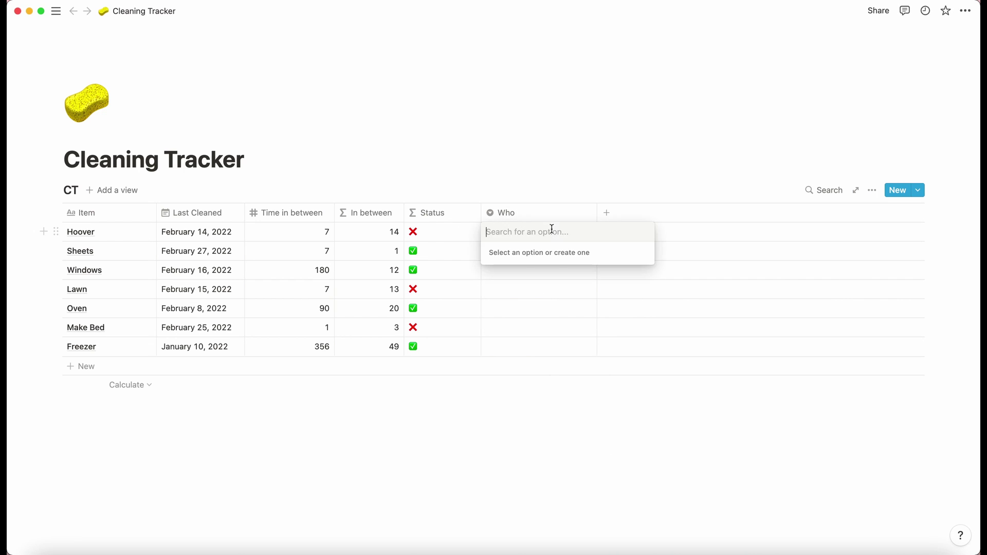
type("Me")
key("Return")
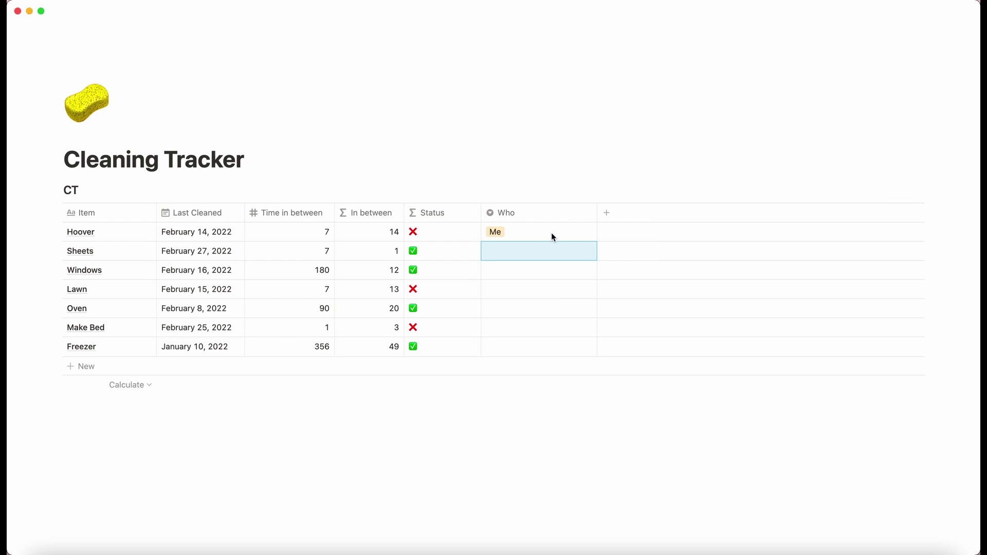
left_click(542, 251)
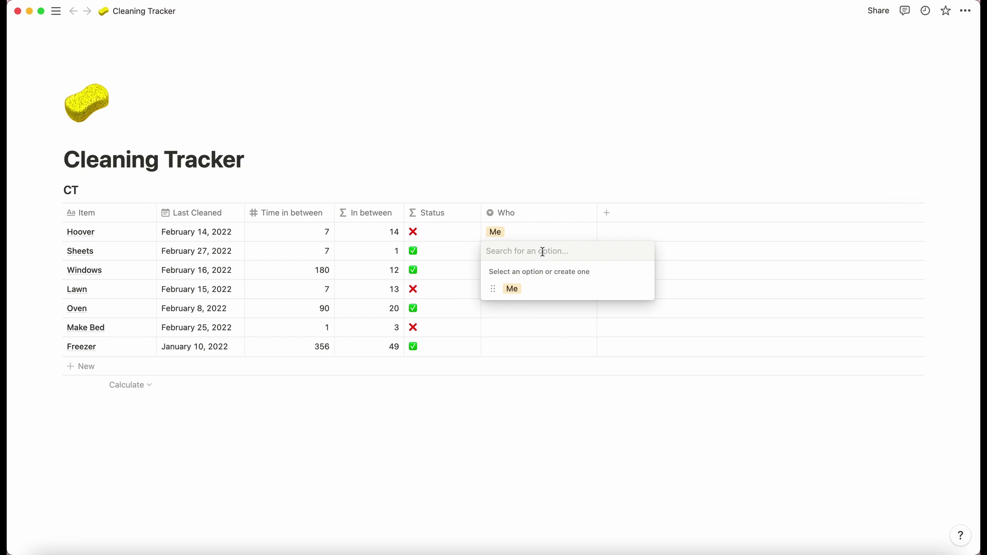
type("Flatmate")
key("Return")
left_click(551, 252)
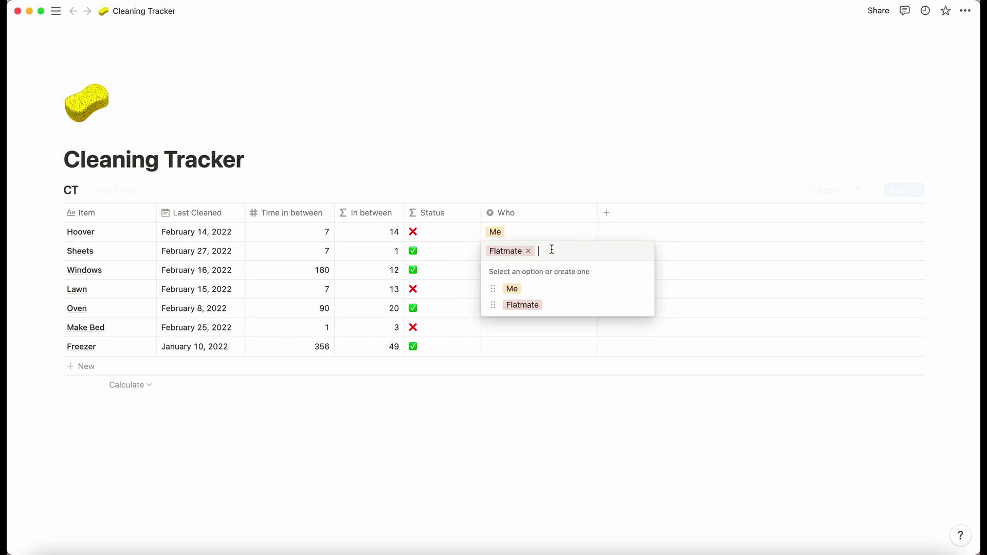
left_click(549, 238)
Delete the unused extra Column property from the table
left_click(631, 219)
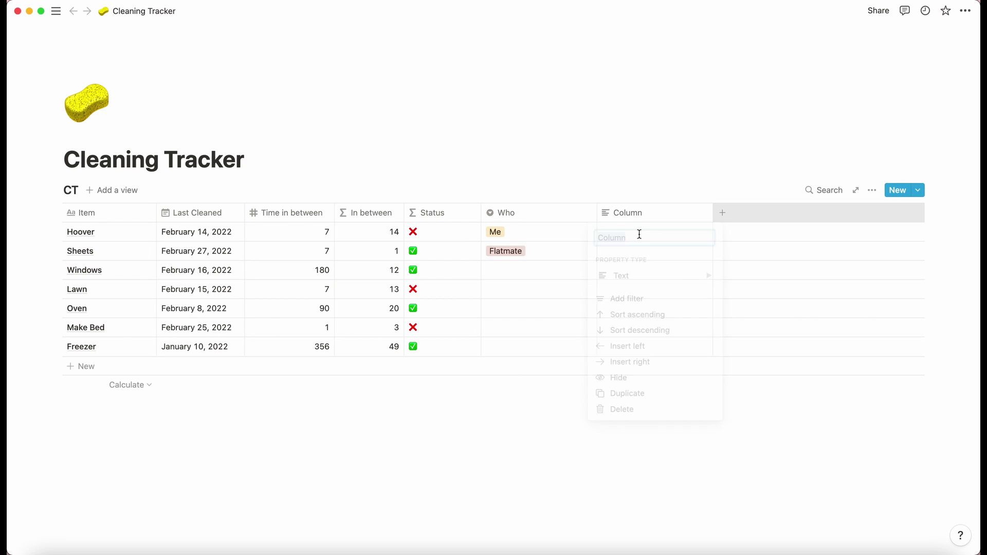
mouse_move(645, 279)
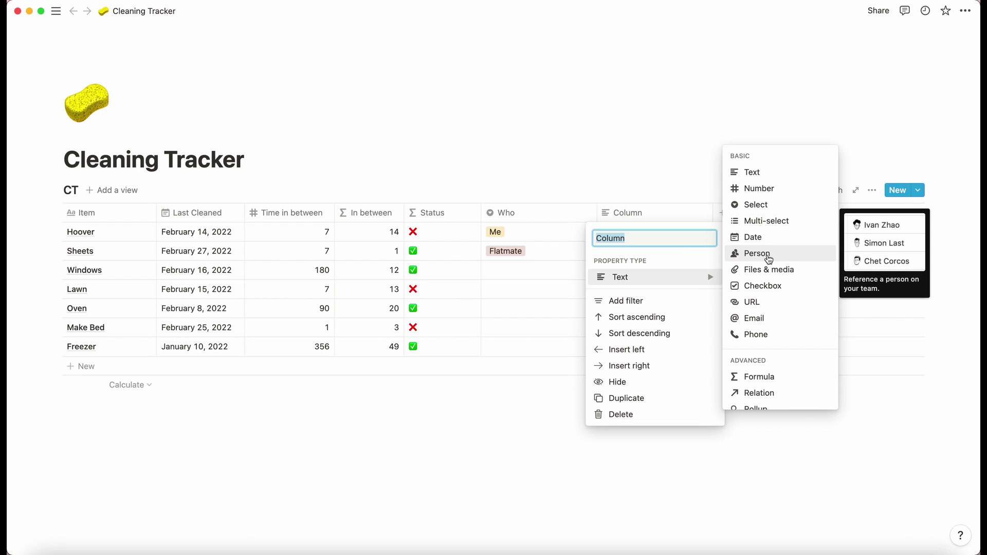
left_click(655, 201)
left_click(652, 221)
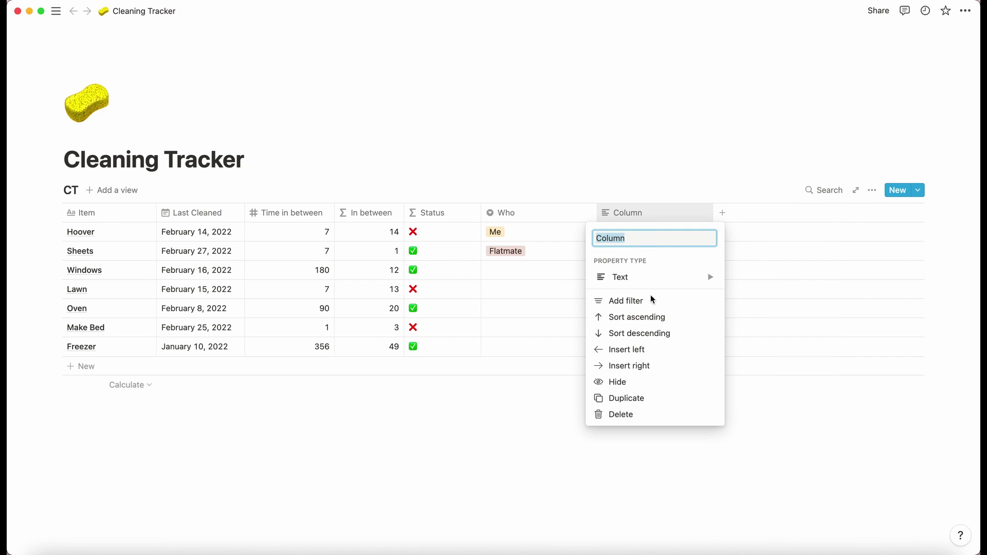
left_click(636, 412)
left_click(549, 286)
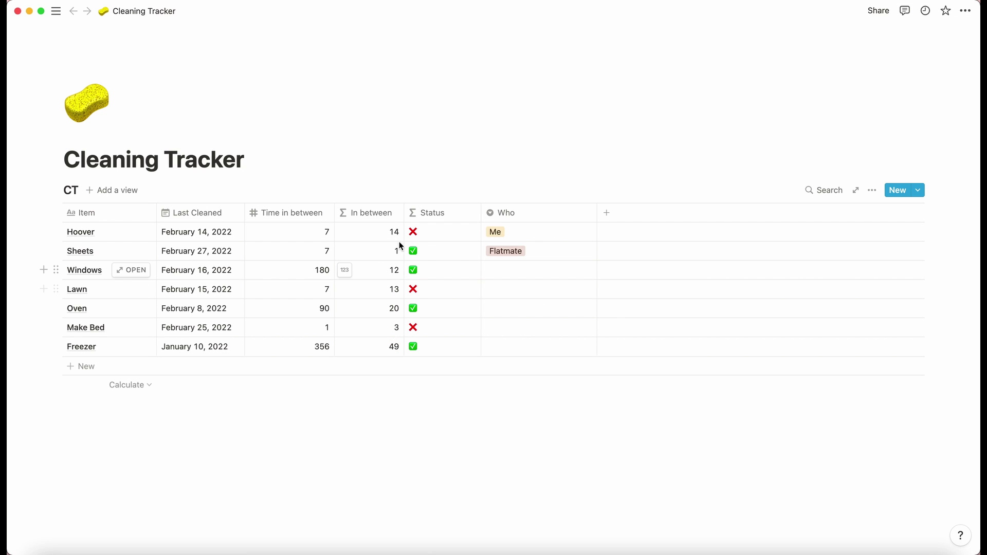
Assign Who: Windows, Lawn and Make Bed to Me; Oven and Freezer to Flatmate
left_click(545, 268)
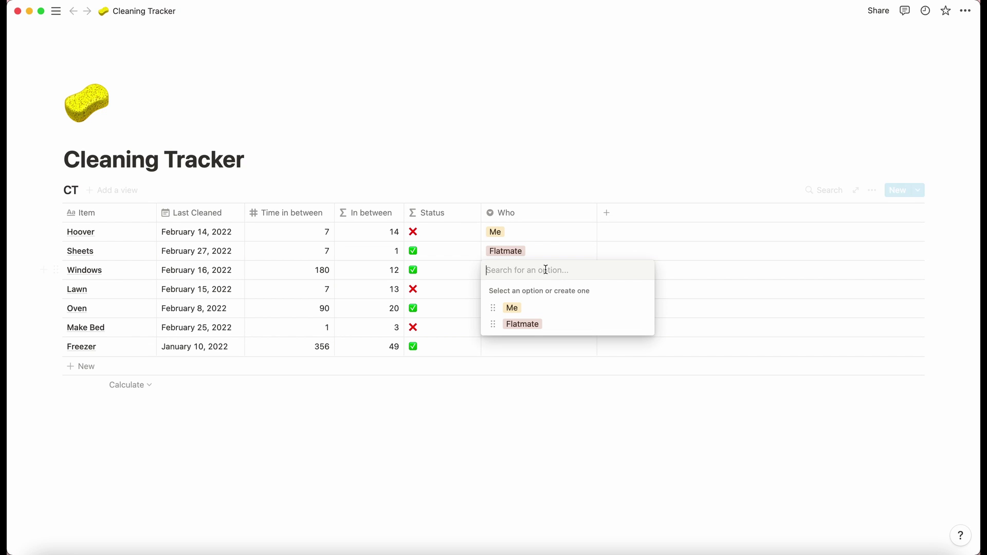
left_click(538, 308)
left_click(533, 304)
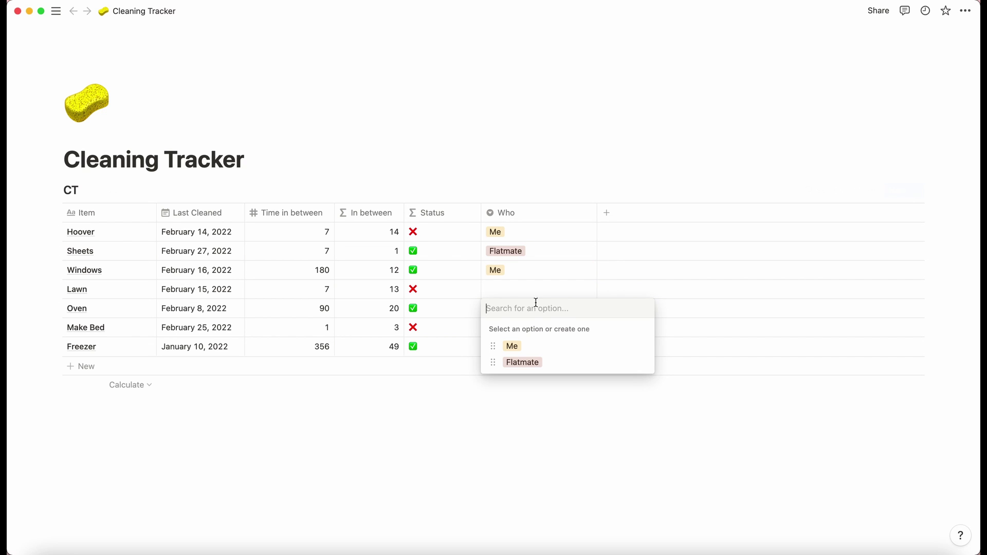
left_click(532, 362)
left_click(528, 288)
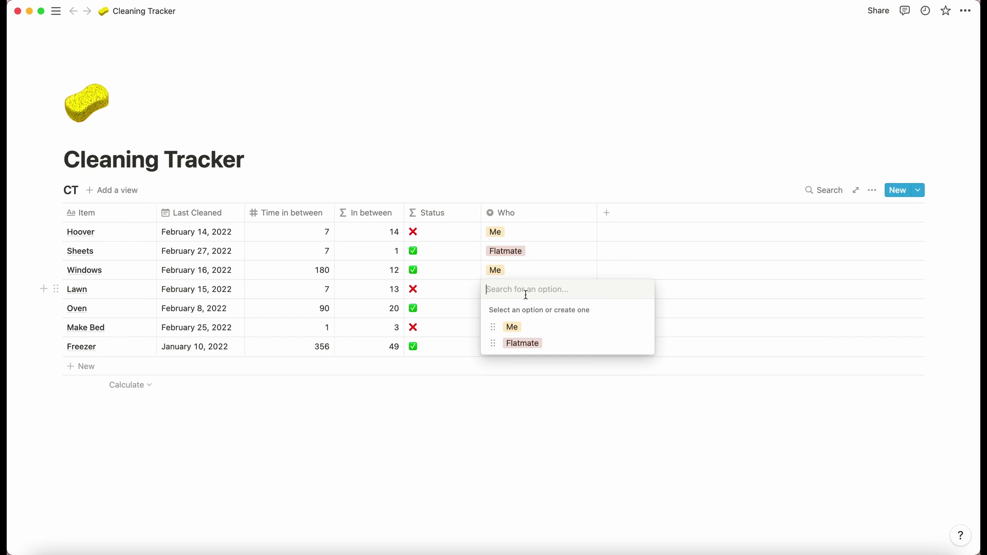
left_click(529, 326)
left_click(527, 325)
left_click(529, 363)
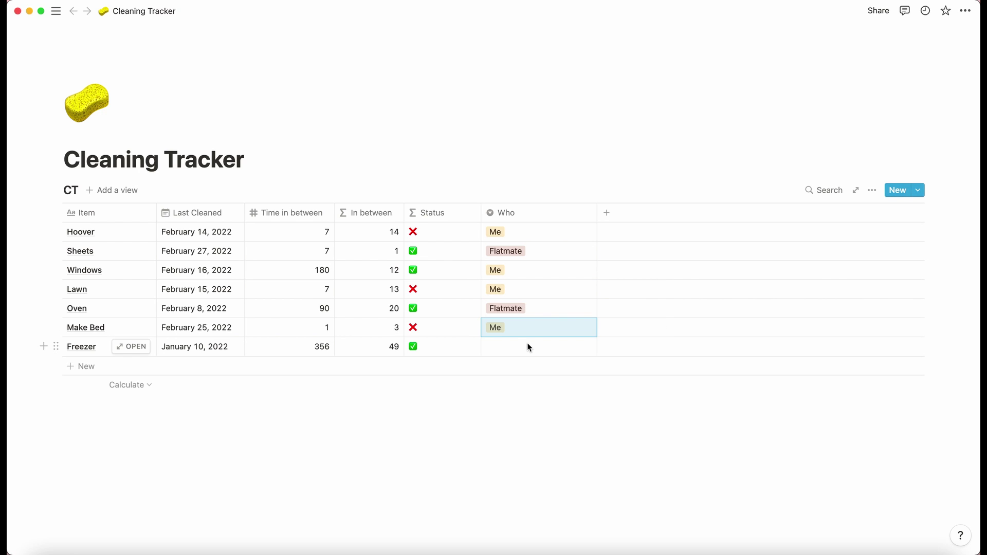
left_click(529, 346)
left_click(523, 401)
left_click(529, 287)
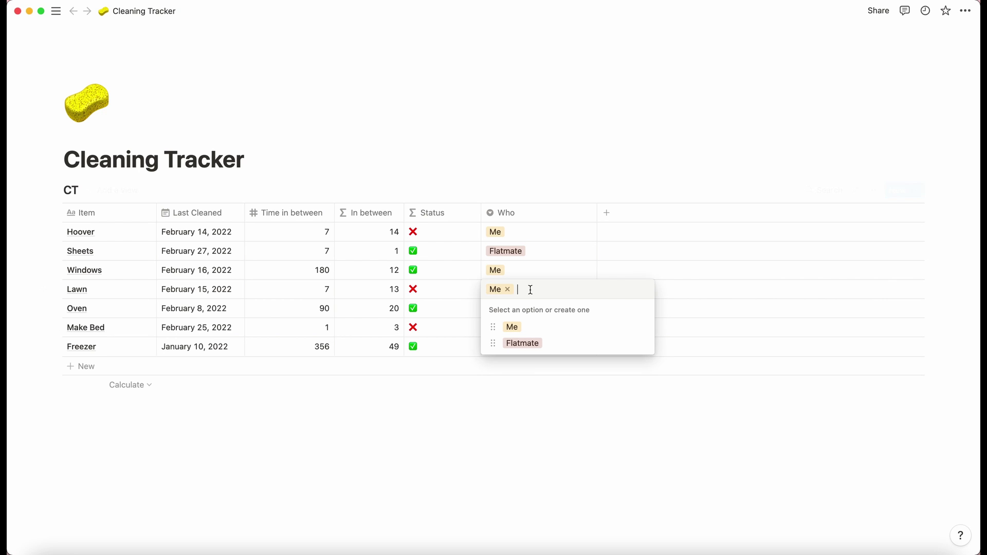
left_click(483, 183)
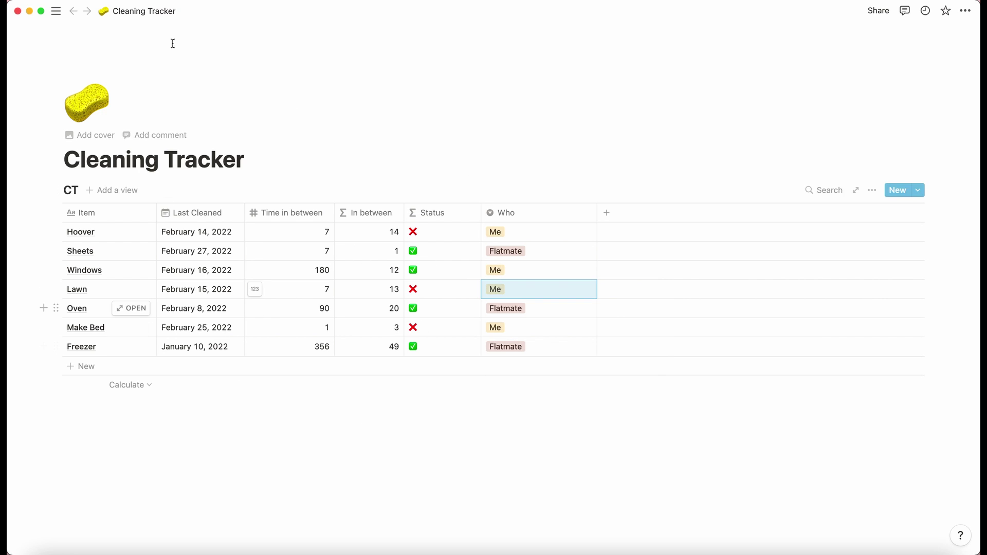
left_click(304, 166)
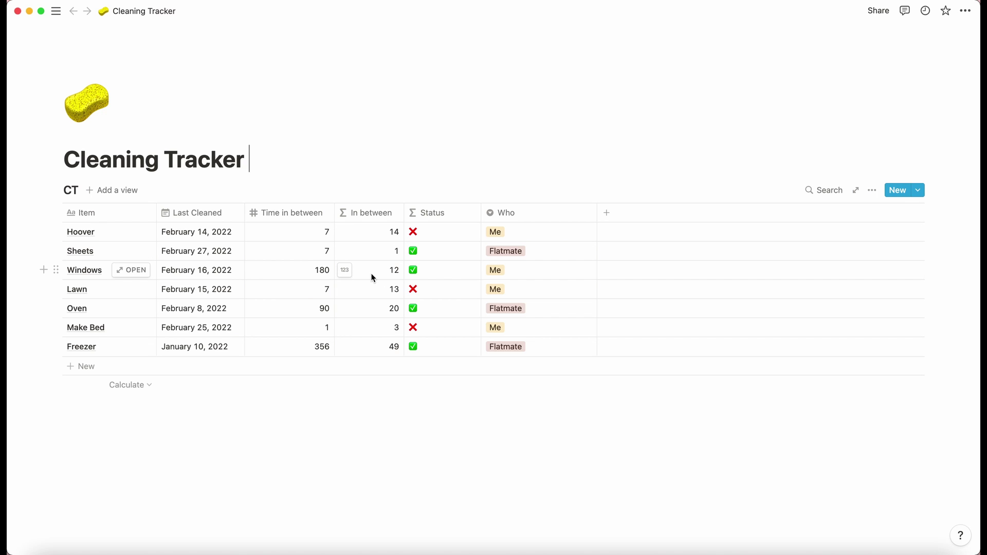
Insert a /linked database block below the table, linked to the CT database
left_click(390, 454)
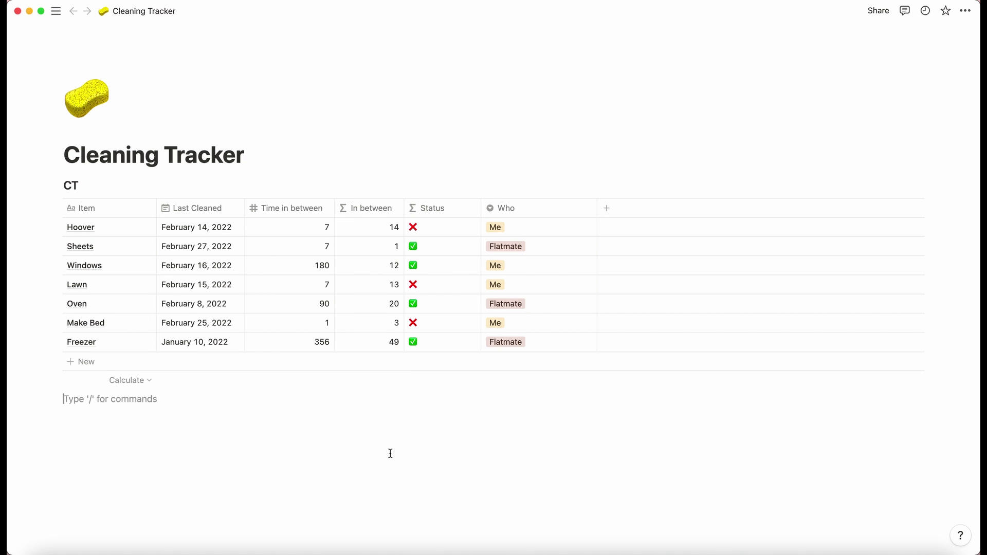
key("Return")
type("/linked")
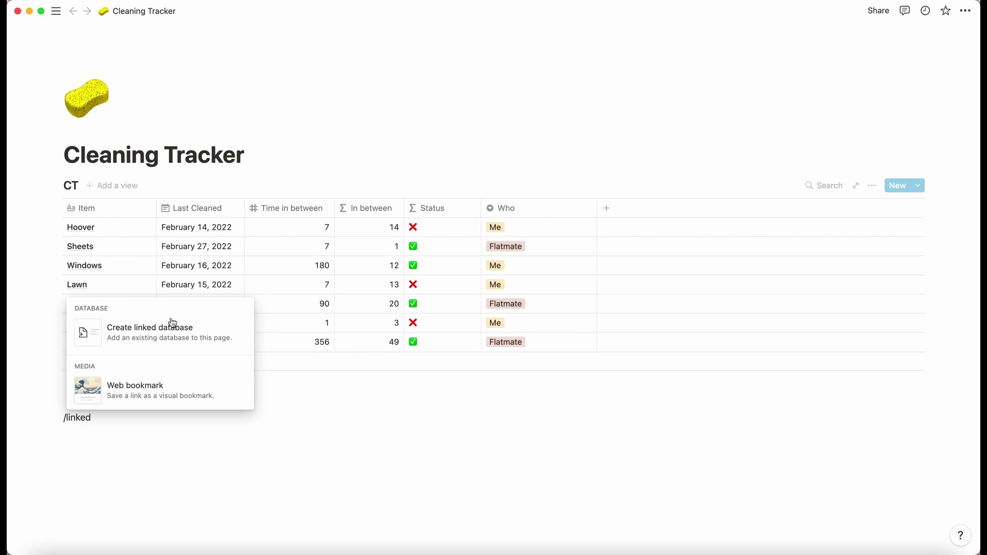
left_click(139, 338)
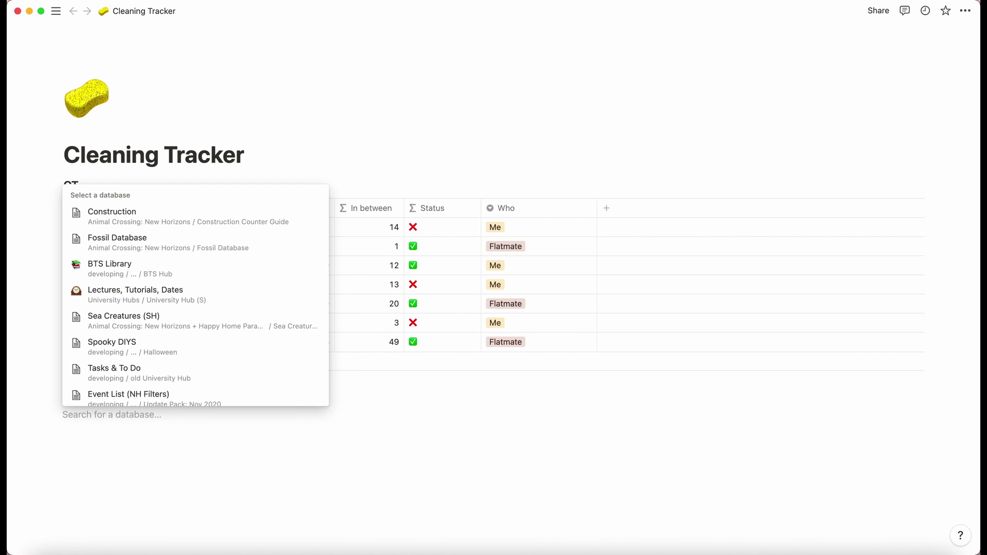
type("ct")
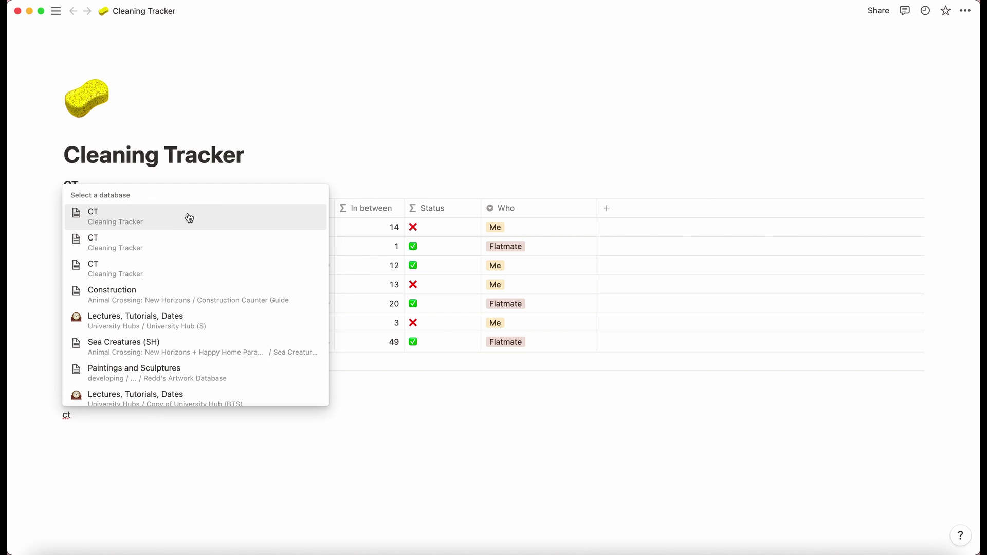
left_click(189, 218)
scroll(238, 347, "down", 5)
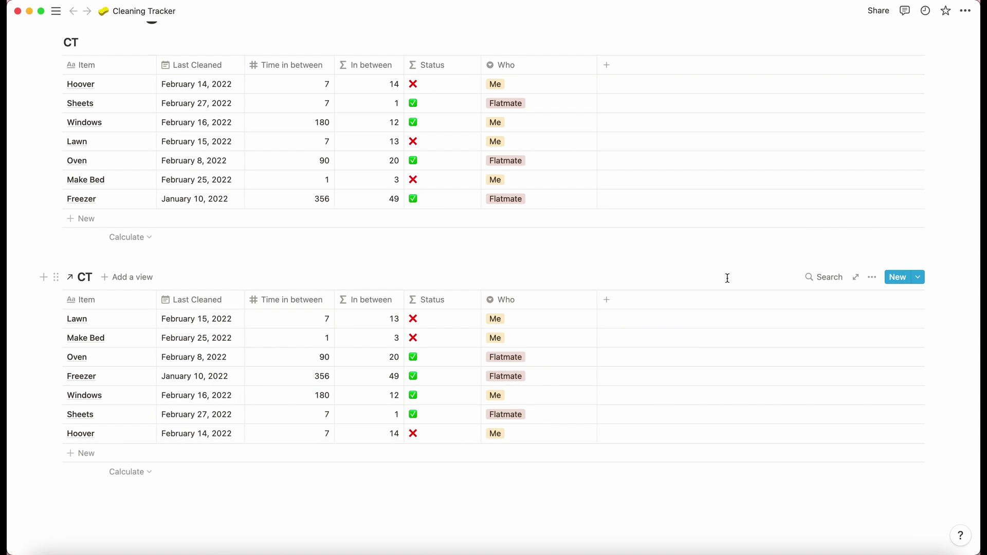
Create a new view called 'Me' on the linked CT database
left_click(133, 279)
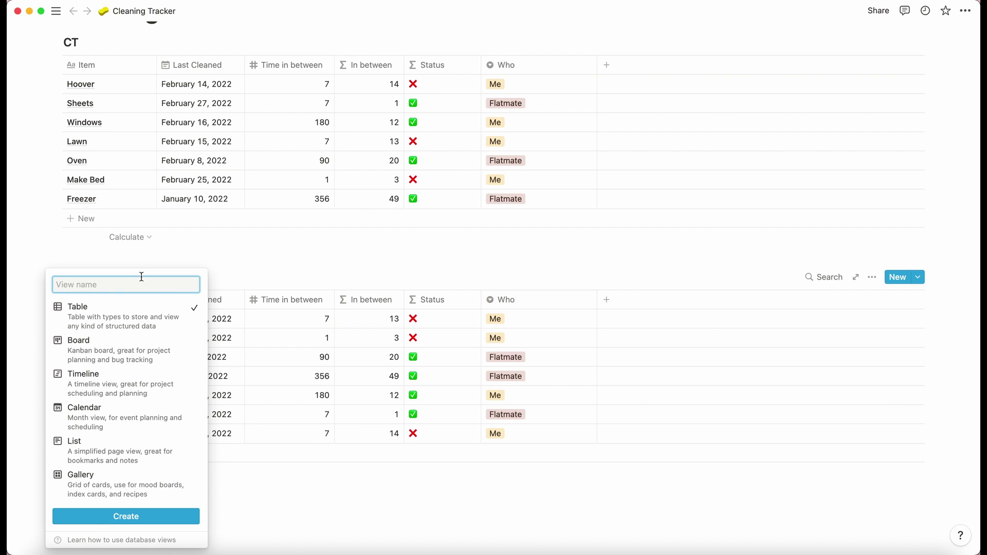
type("Me")
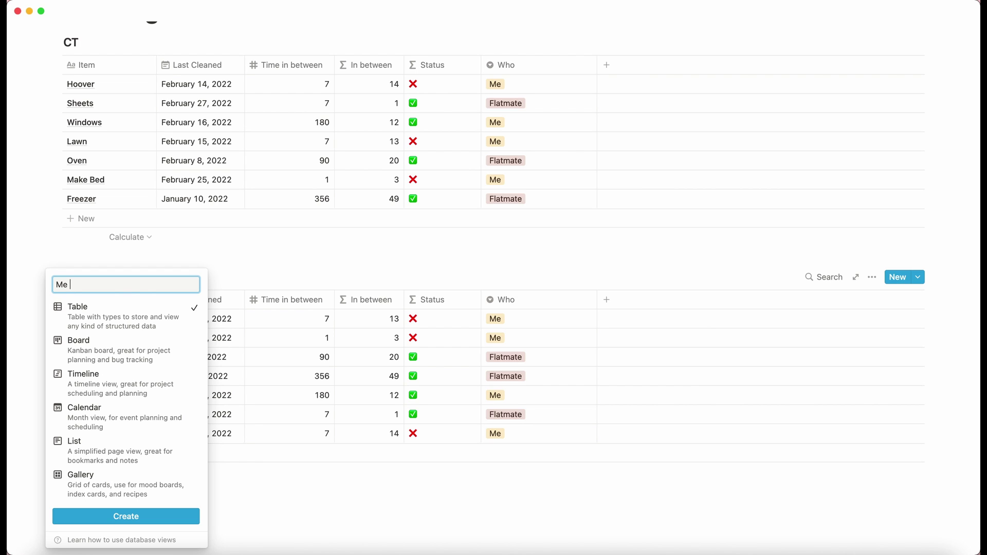
key("Return")
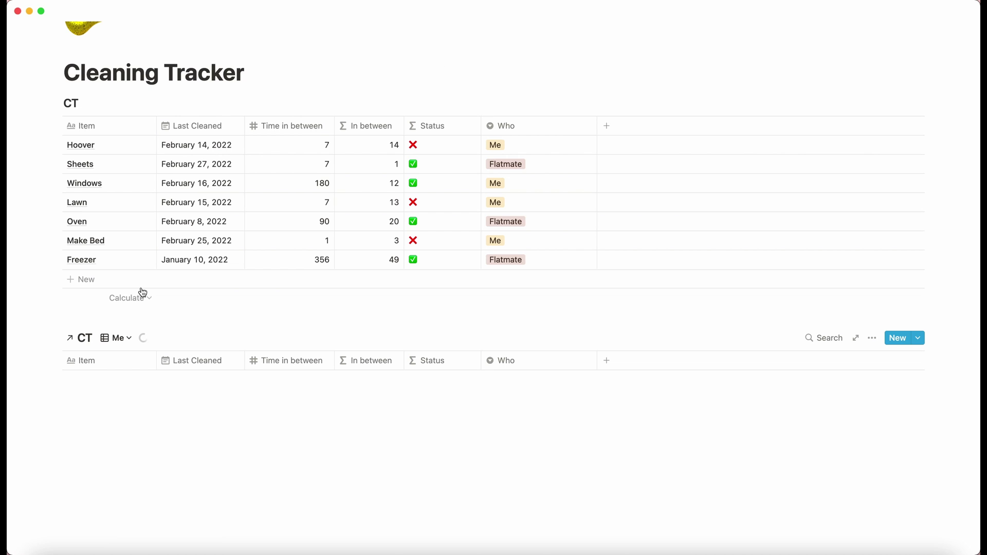
scroll(260, 368, "down", 2)
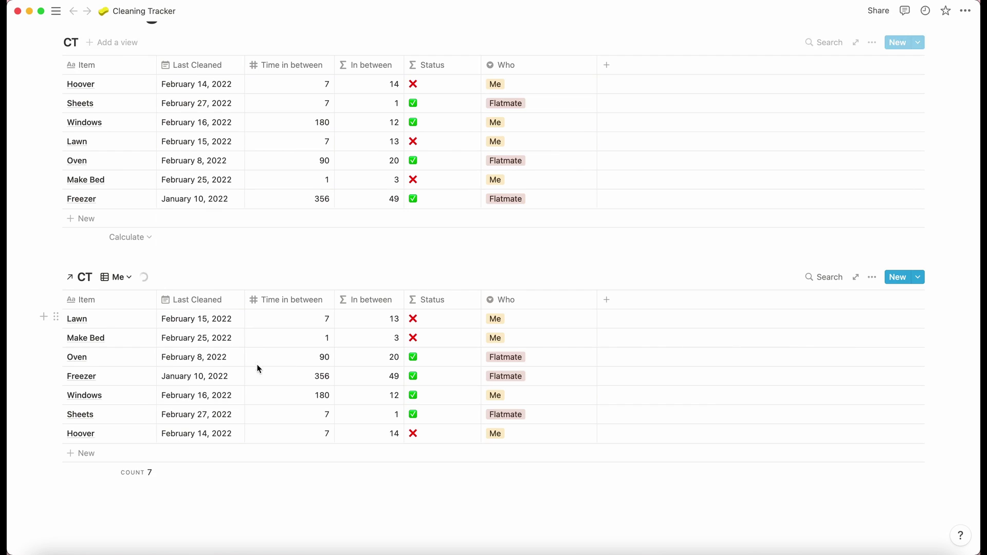
Filter the Me view to Who is Me
left_click(872, 277)
left_click(863, 335)
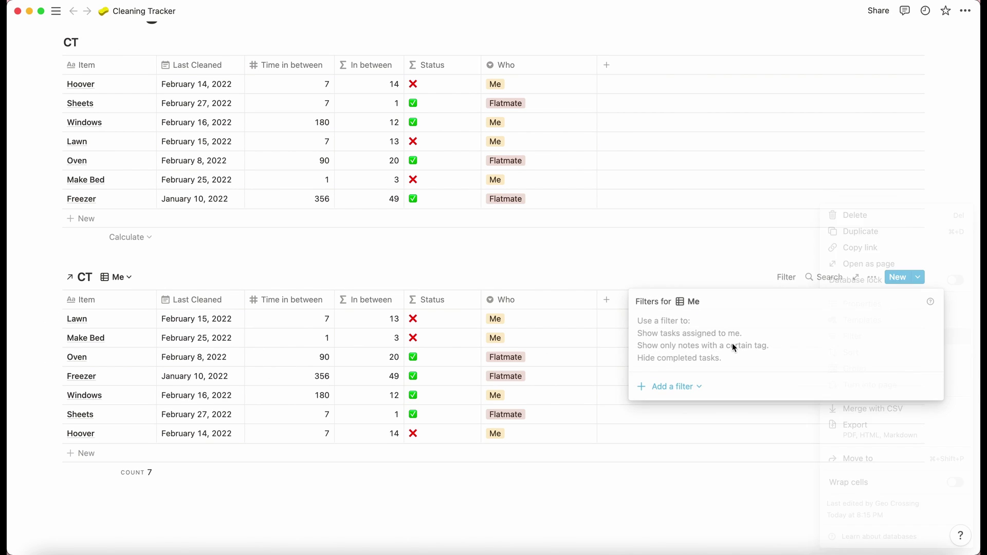
left_click(674, 387)
left_click(668, 406)
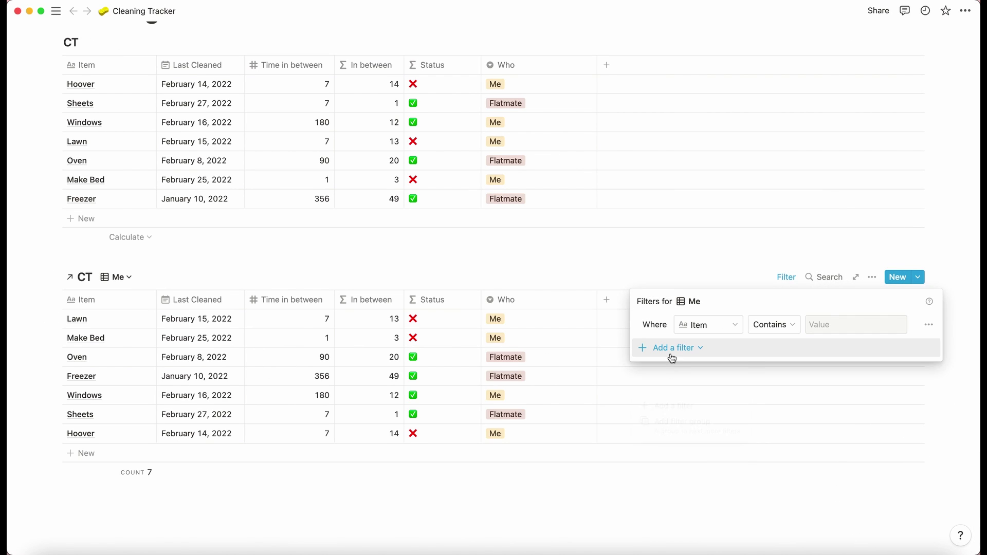
left_click(689, 324)
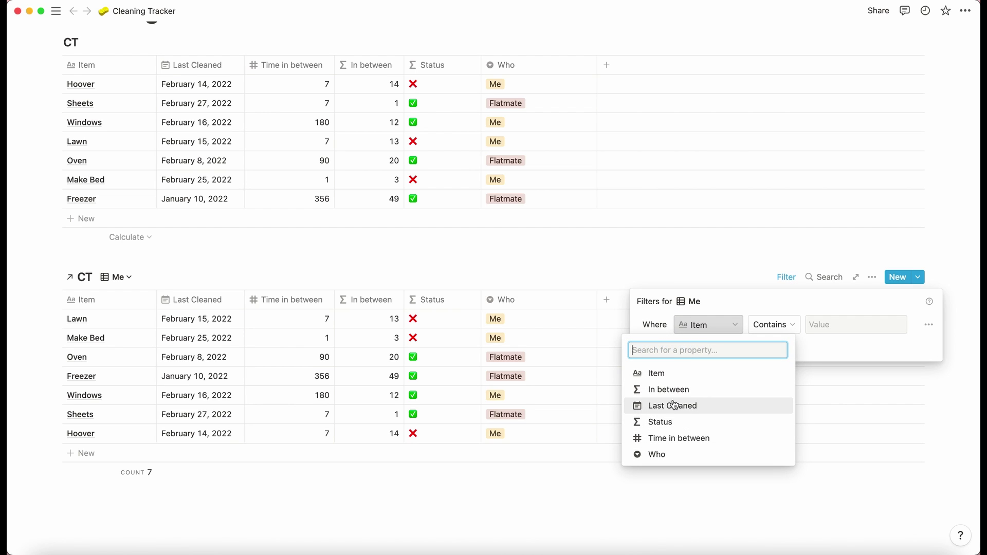
left_click(673, 454)
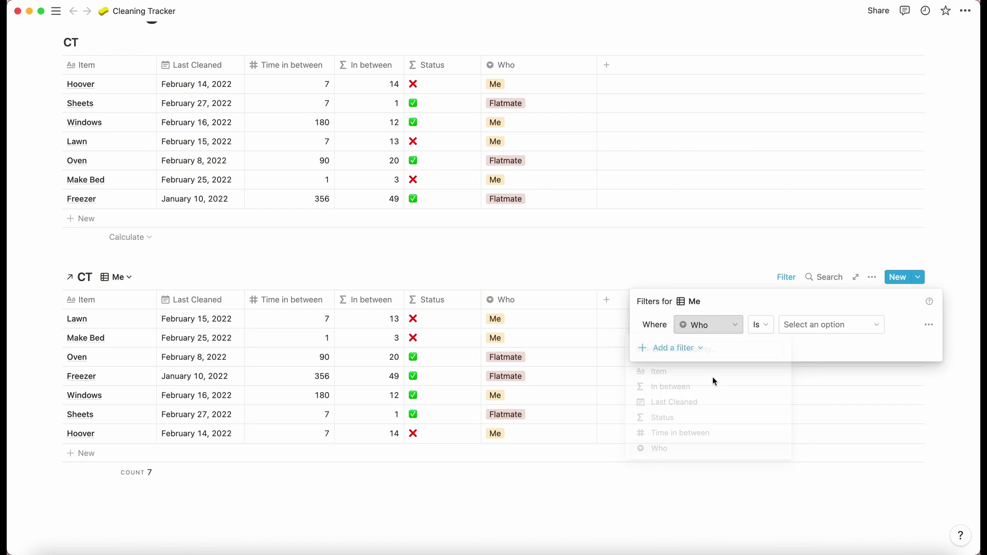
left_click(791, 324)
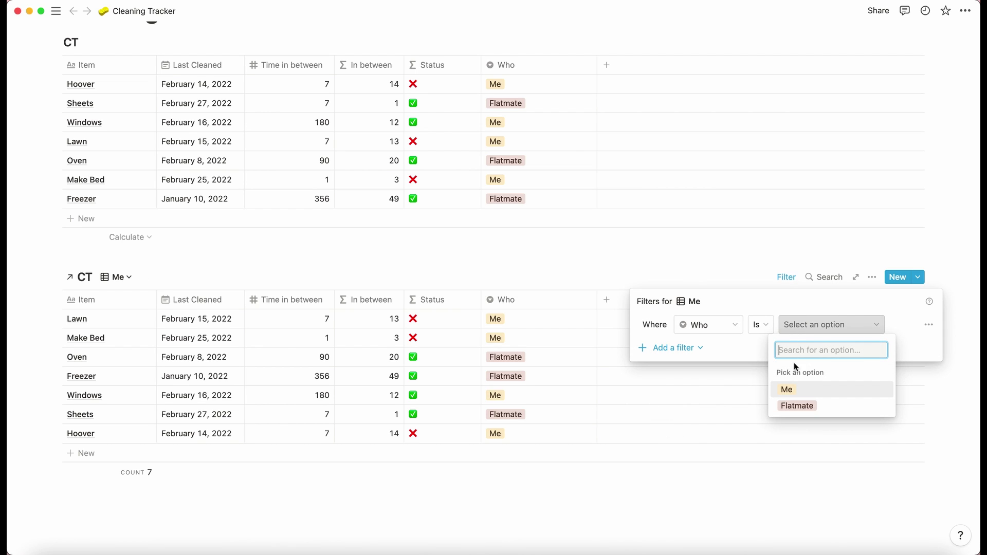
left_click(794, 391)
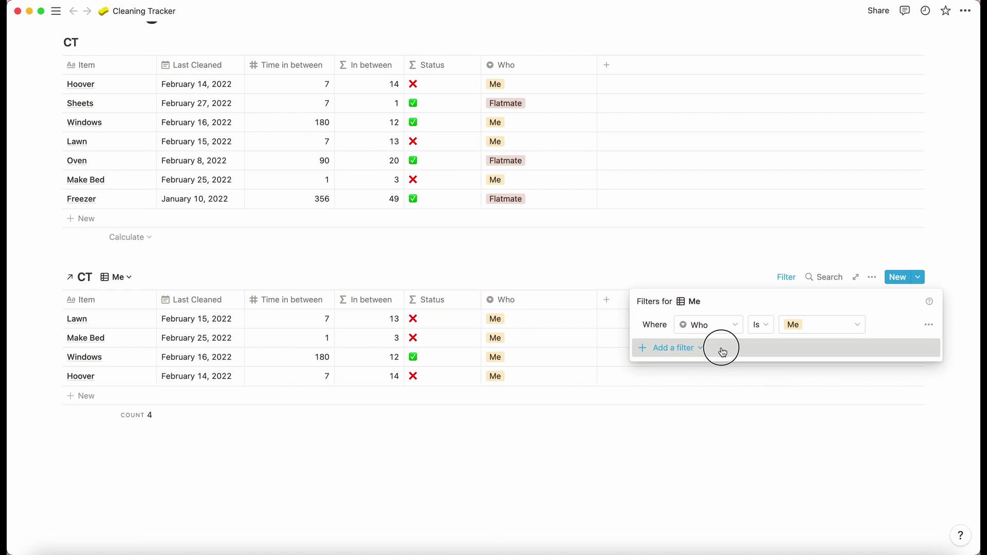
Add a second filter rule and choose which property it checks
left_click(722, 351)
left_click(712, 372)
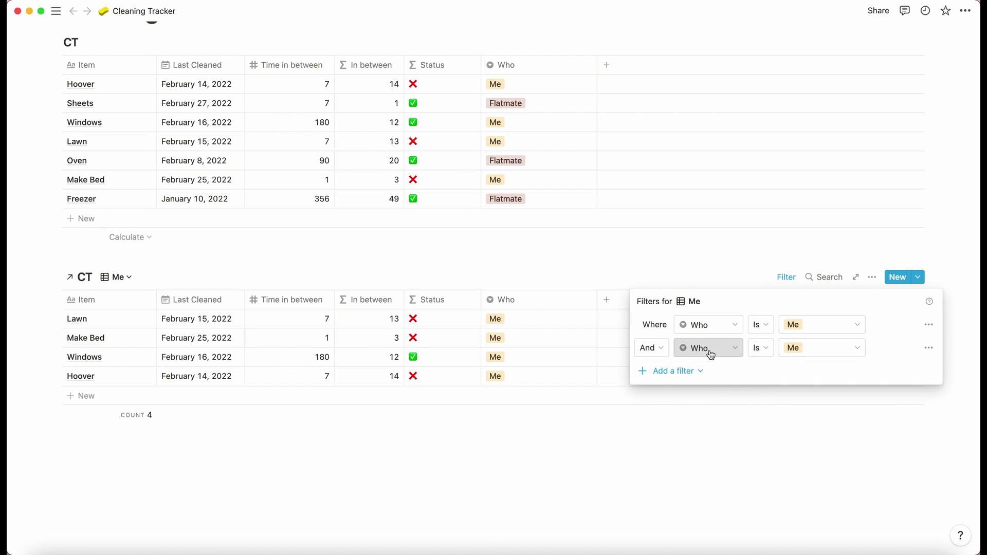
left_click(709, 350)
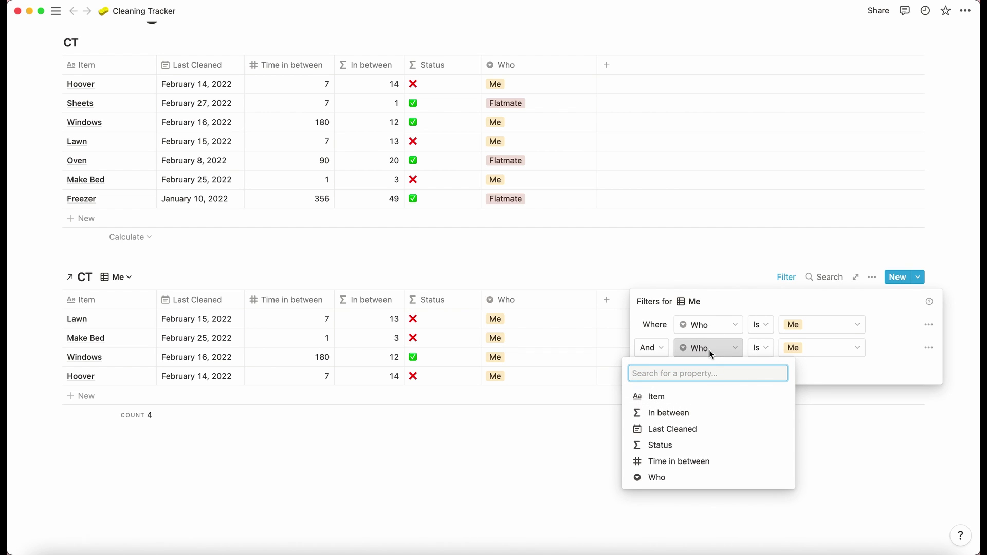
Add a second Me-view filter requiring Status to contain ❌, leaving Lawn, Make Bed and Hoover
left_click(694, 451)
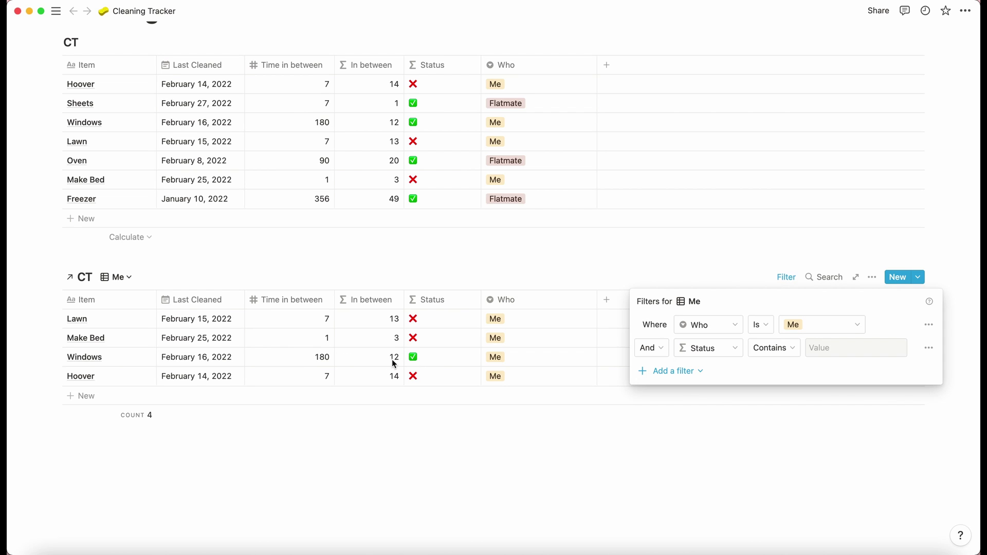
left_click(847, 347)
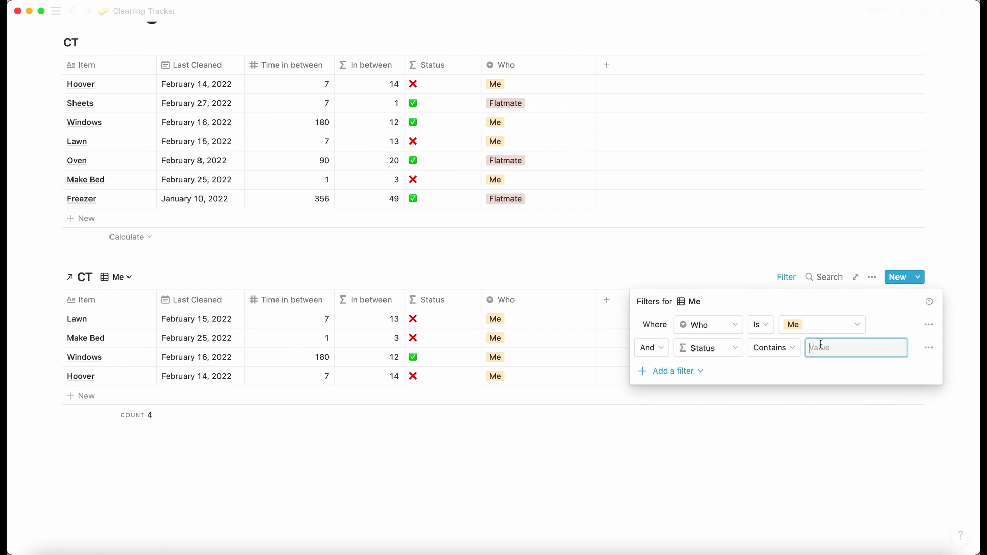
key("ctrl+super+space")
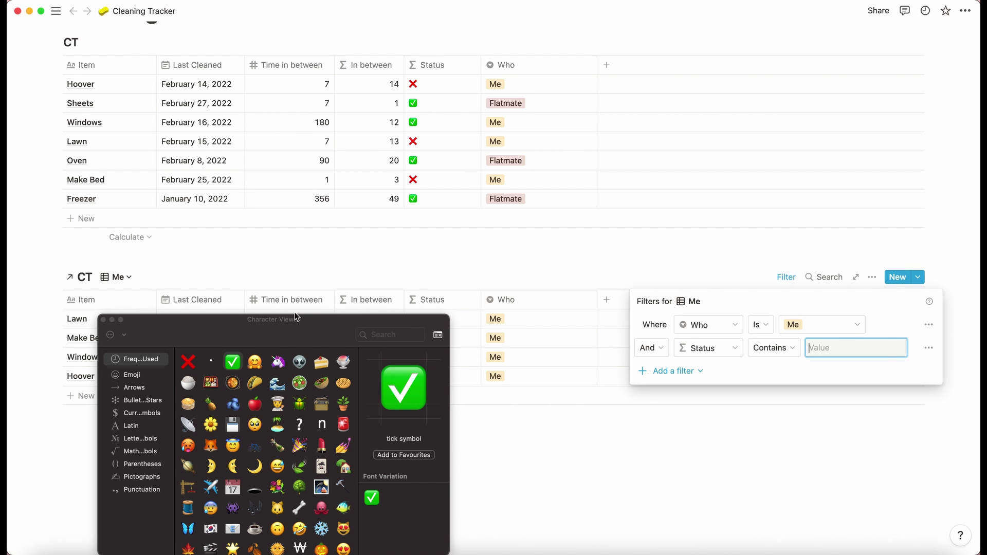
double_click(189, 362)
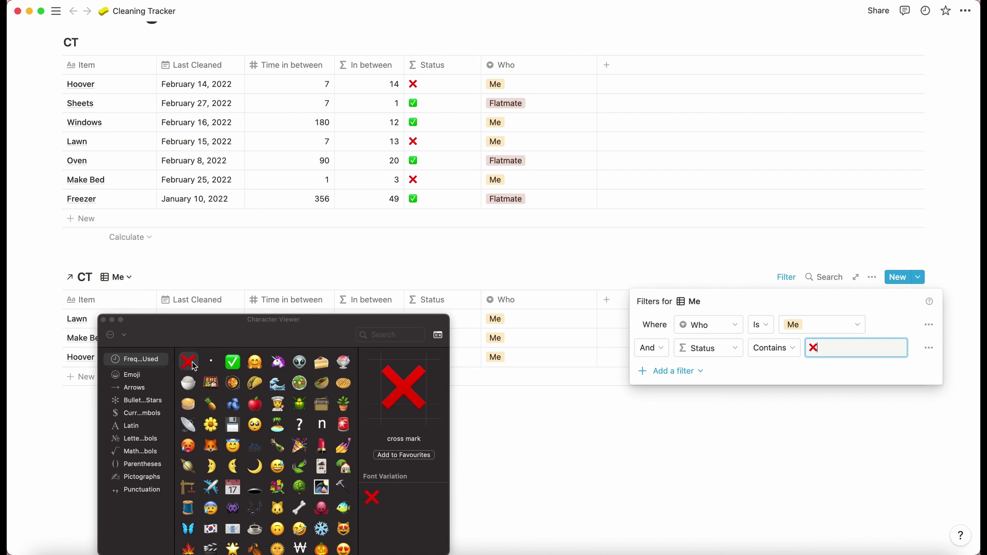
left_click(102, 320)
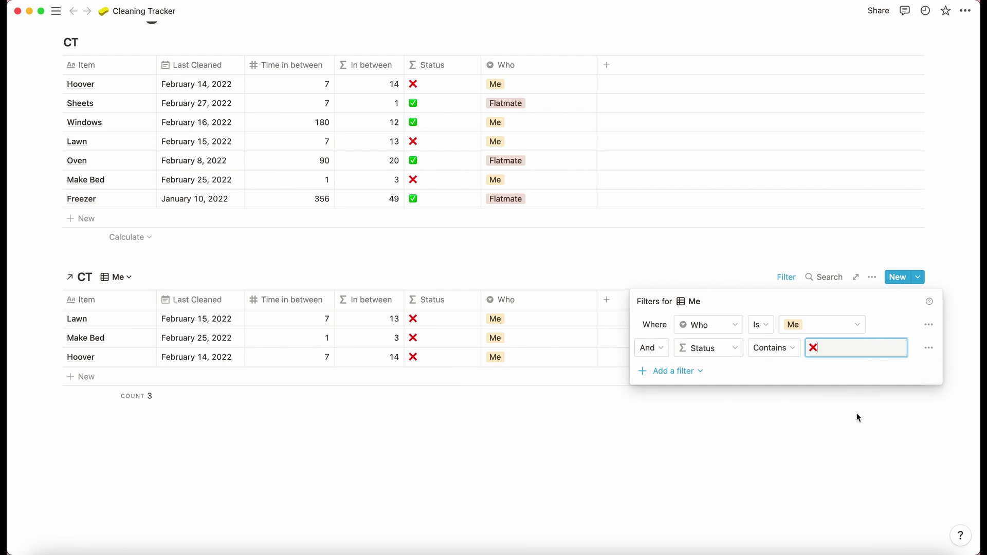
left_click(857, 414)
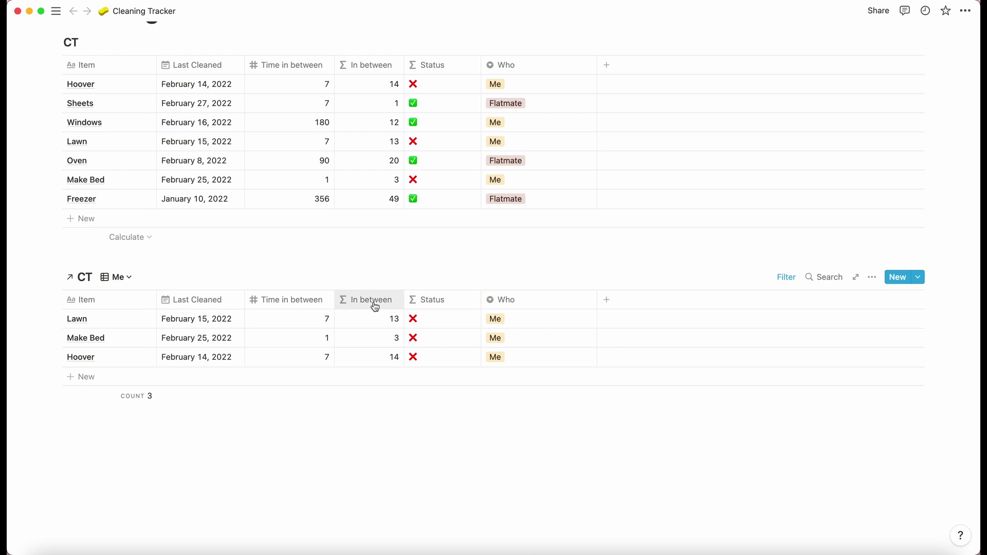
Hide the Time in between column and delete the In between property
left_click(316, 305)
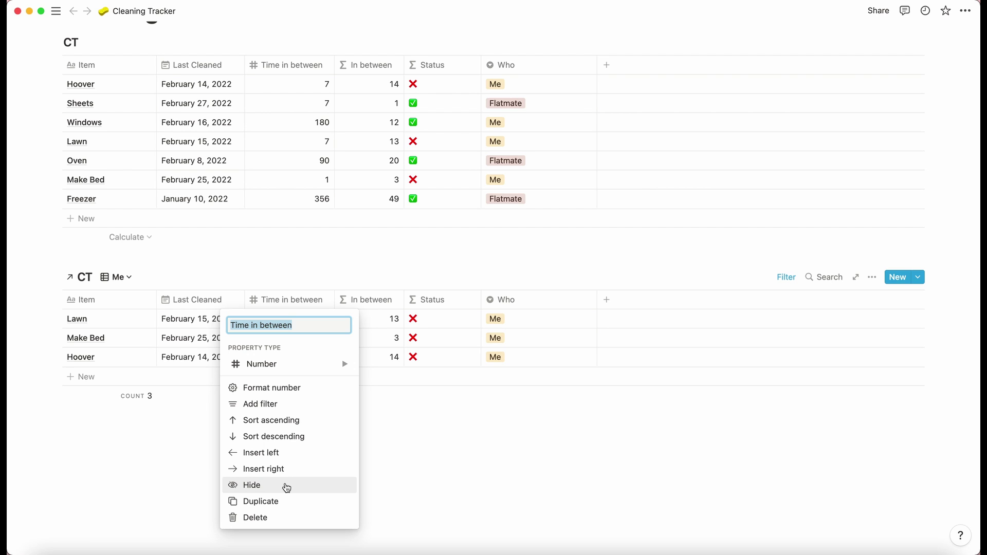
left_click(286, 485)
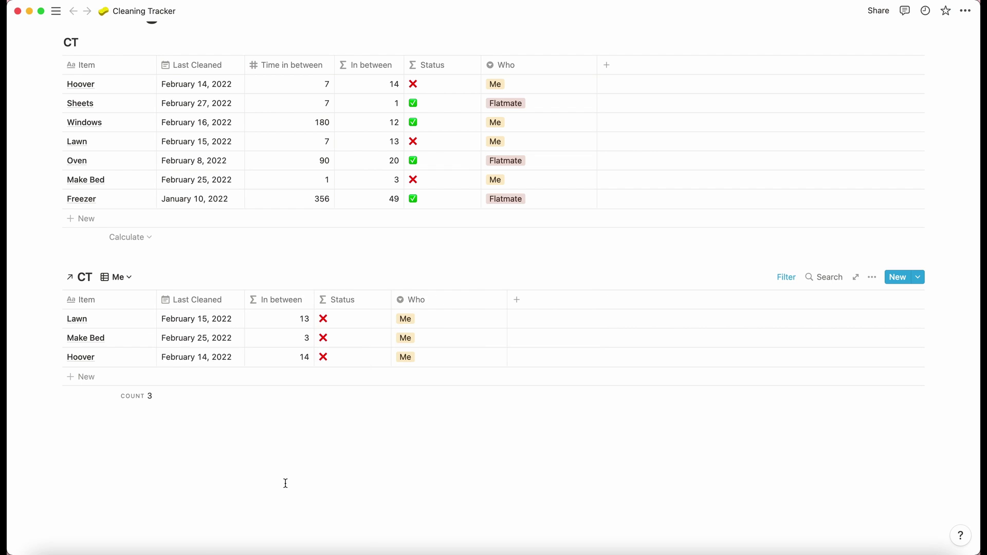
left_click(302, 299)
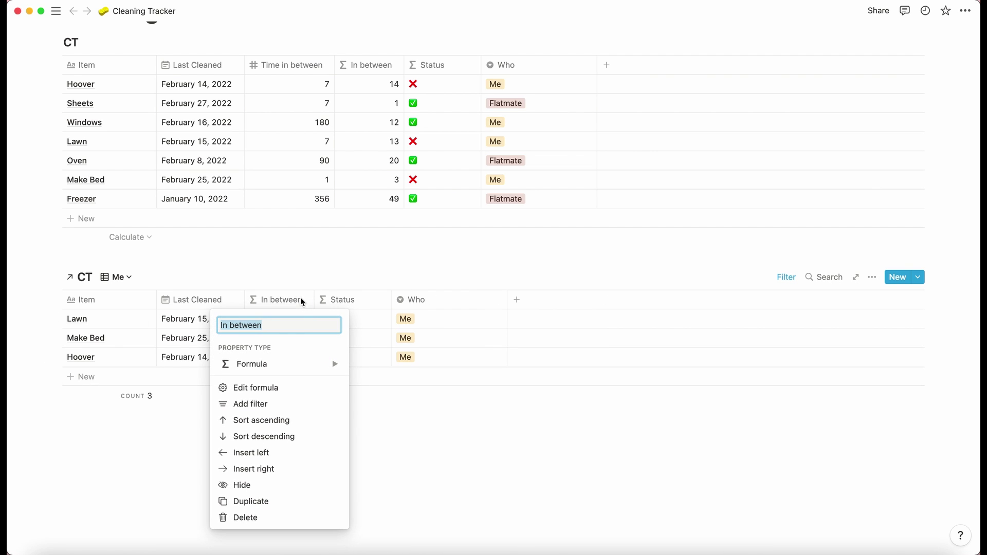
left_click(267, 517)
left_click(464, 291)
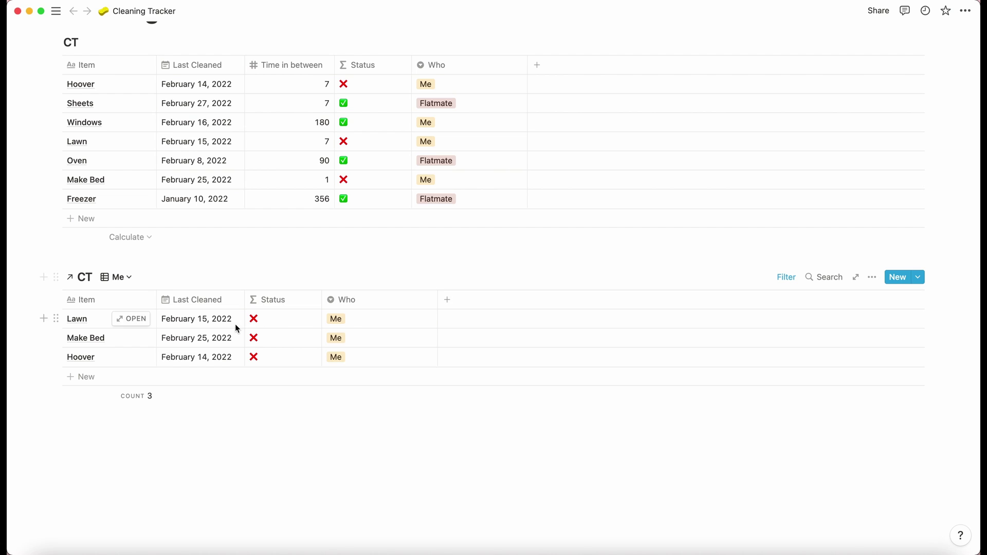
Narrow the Status and Who columns, then hide Who in the Me view
left_click_drag(321, 298, 302, 304)
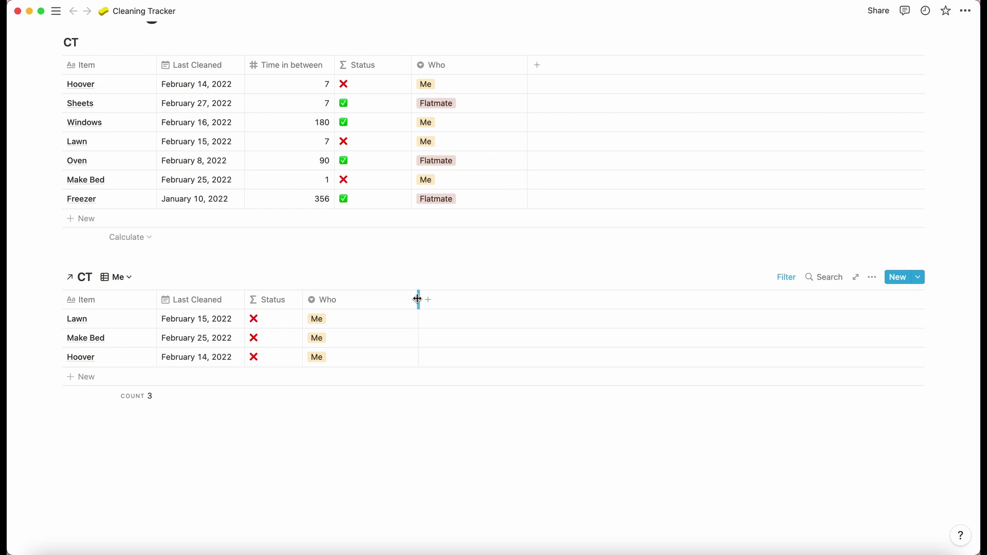
left_click_drag(418, 300, 361, 304)
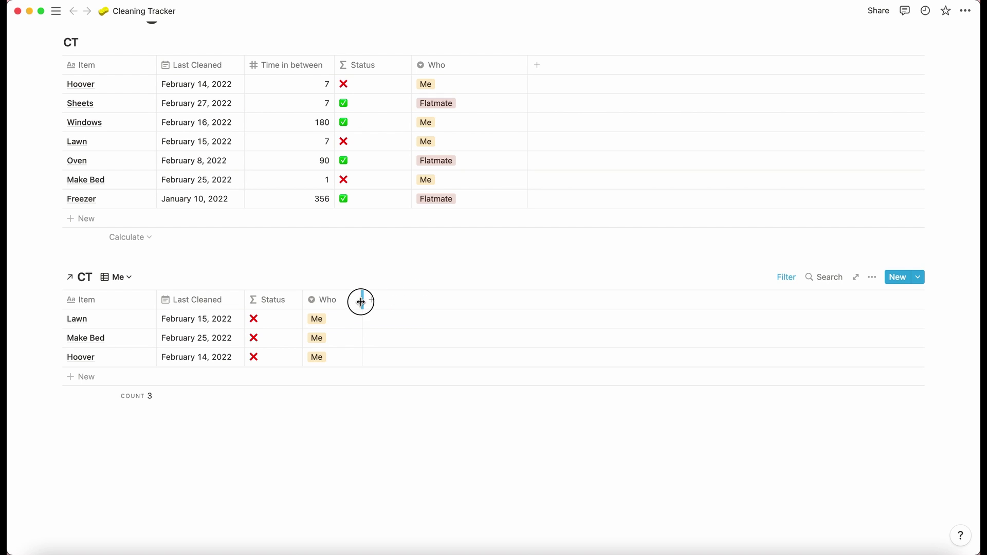
left_click(335, 300)
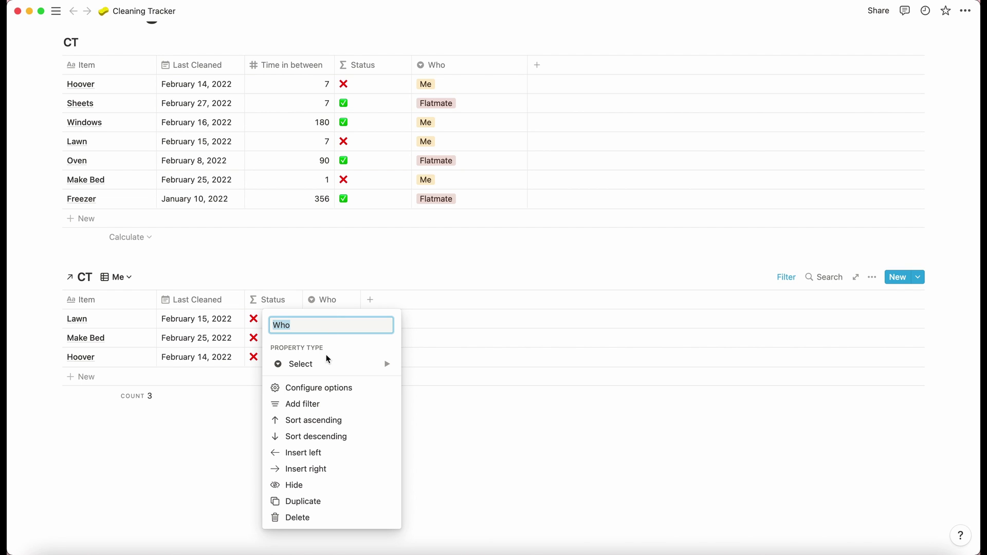
left_click(309, 492)
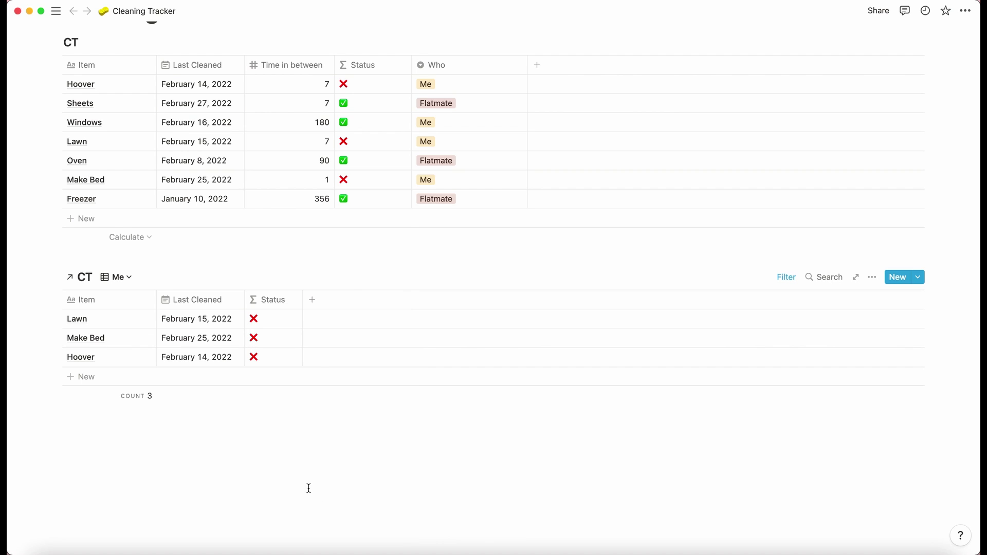
Move Me above Table as CT's first view and narrow the Item column
left_click(118, 277)
left_click_drag(86, 342, 86, 322)
left_click(124, 278)
left_click_drag(156, 299, 137, 300)
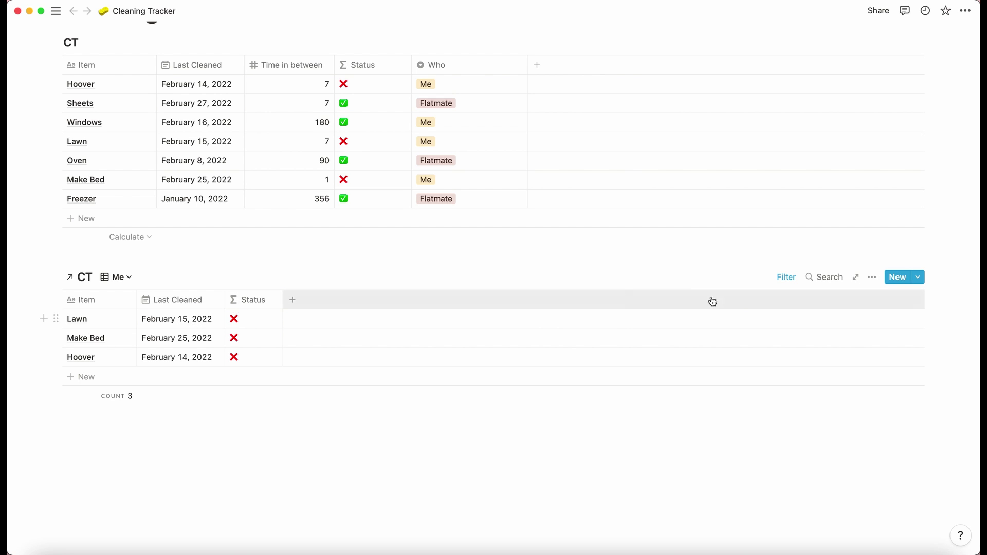
Review the Me view's filters, the CT views list and the Status formula
left_click(787, 277)
left_click(787, 278)
left_click(118, 277)
left_click(119, 277)
left_click(249, 335)
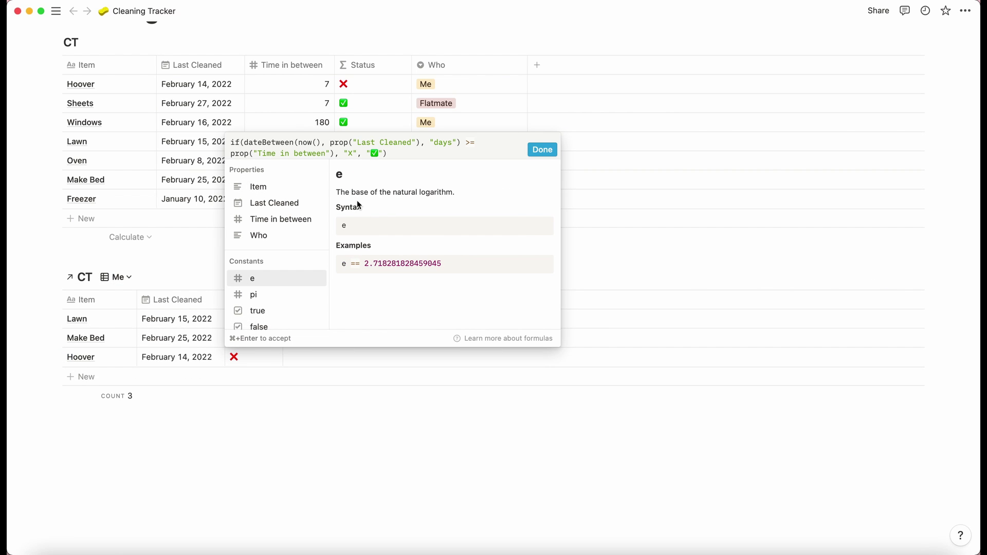
left_click(147, 262)
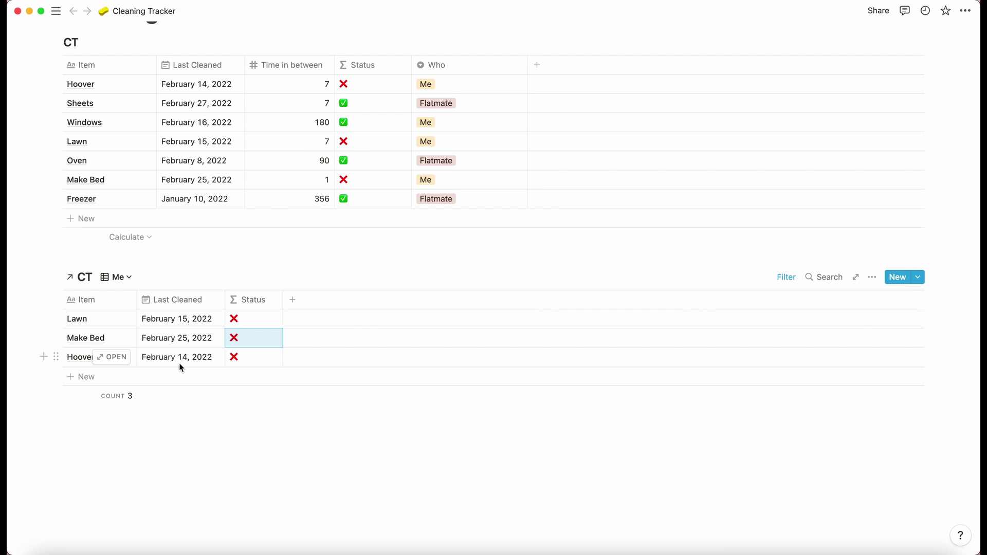
Scroll to the Meal planning in Notion page showing the Weekly agendas sub-page
scroll(179, 363, "up", 5)
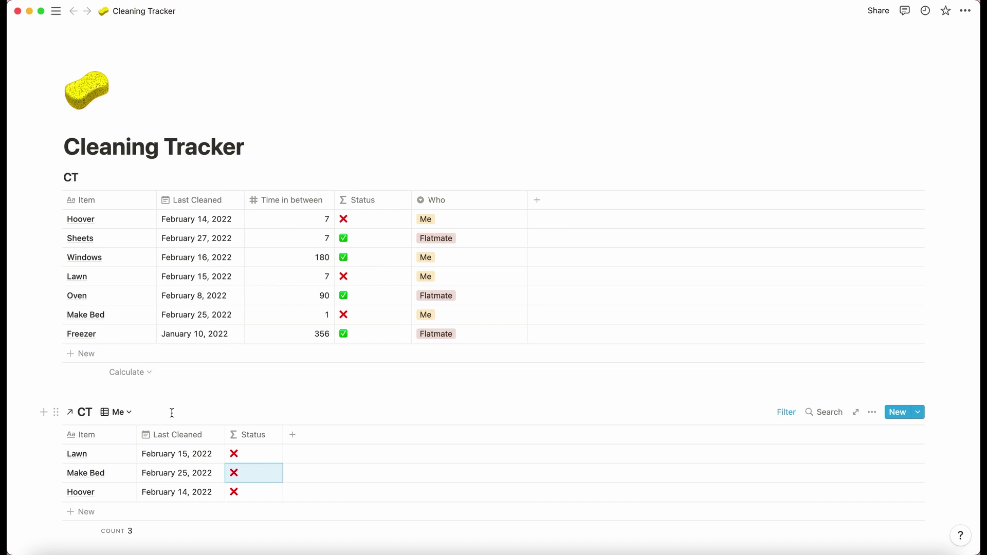
scroll(171, 412, "down", 3)
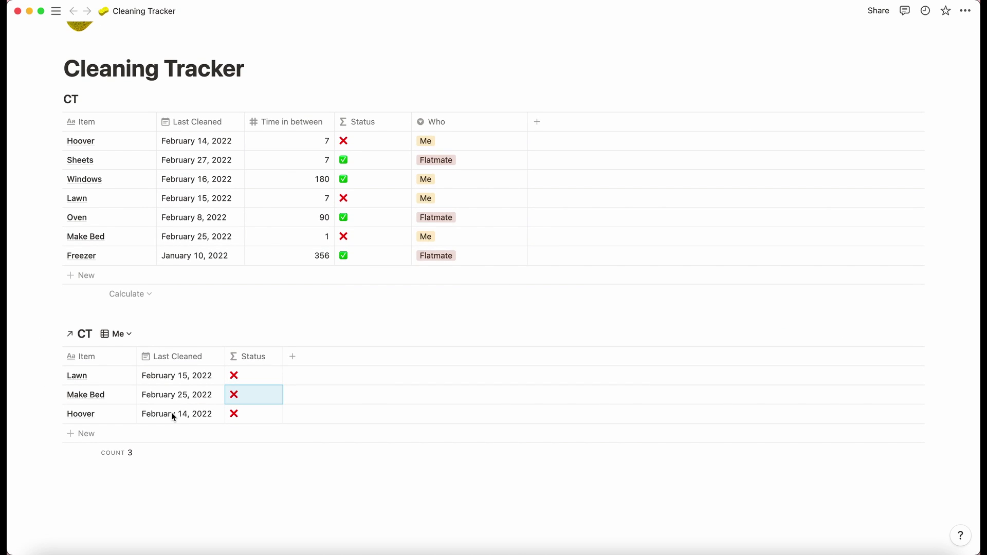
scroll(172, 414, "up", 2)
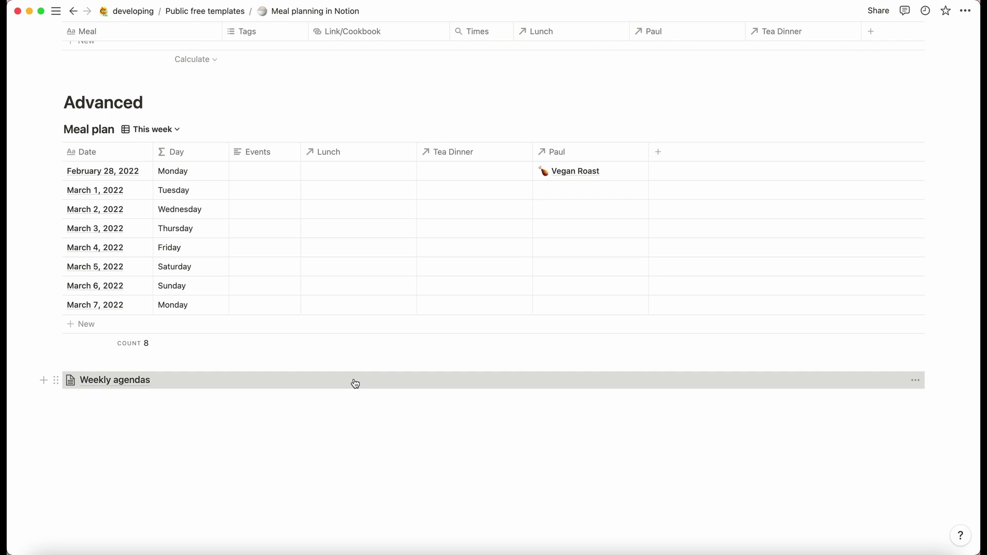
On the Weekly agendas page, insert a linked CT table below the Meal plan using /linked
left_click(354, 383)
left_click(546, 276)
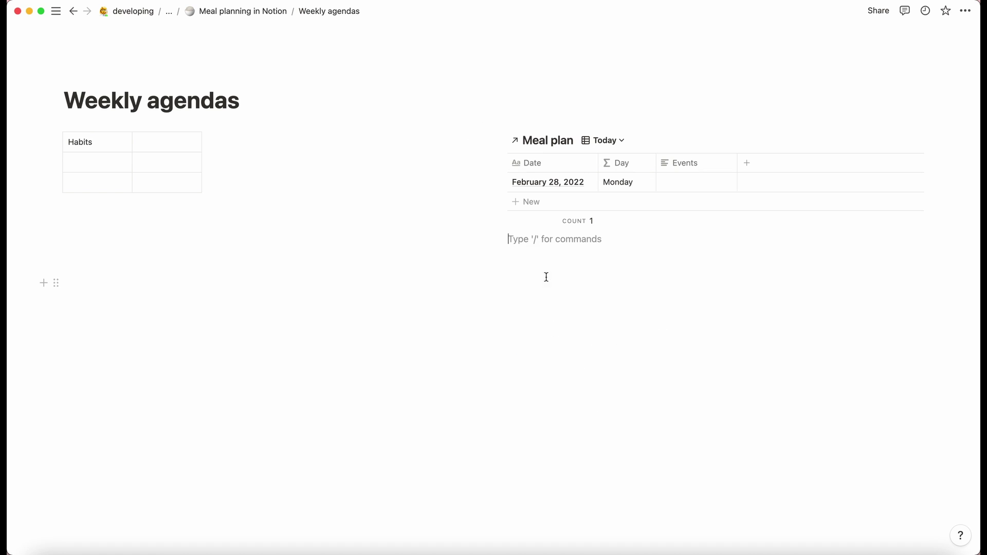
type("/linked")
key("Return")
type("ct")
left_click(733, 270)
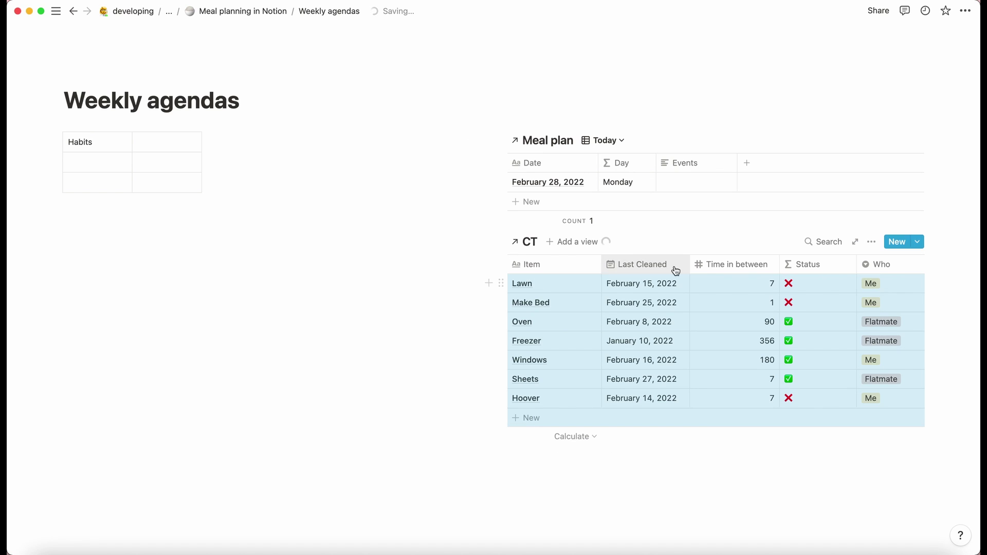
Hide the Who and Time in between columns in the linked CT table
left_click(877, 264)
left_click(872, 450)
left_click(735, 264)
left_click(698, 449)
Add a new table view named Me to the linked CT table
left_click(572, 241)
type("Me")
key("Return")
left_click(871, 241)
Filter the Me view to Who is Me and Status contains ❌, then narrow Status
left_click(853, 335)
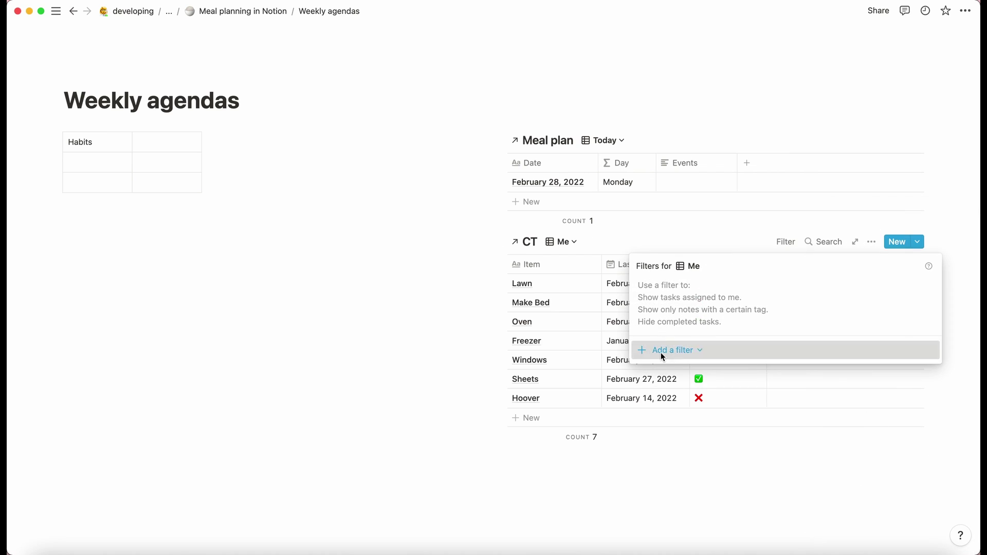
left_click(662, 354)
left_click(689, 402)
left_click(699, 311)
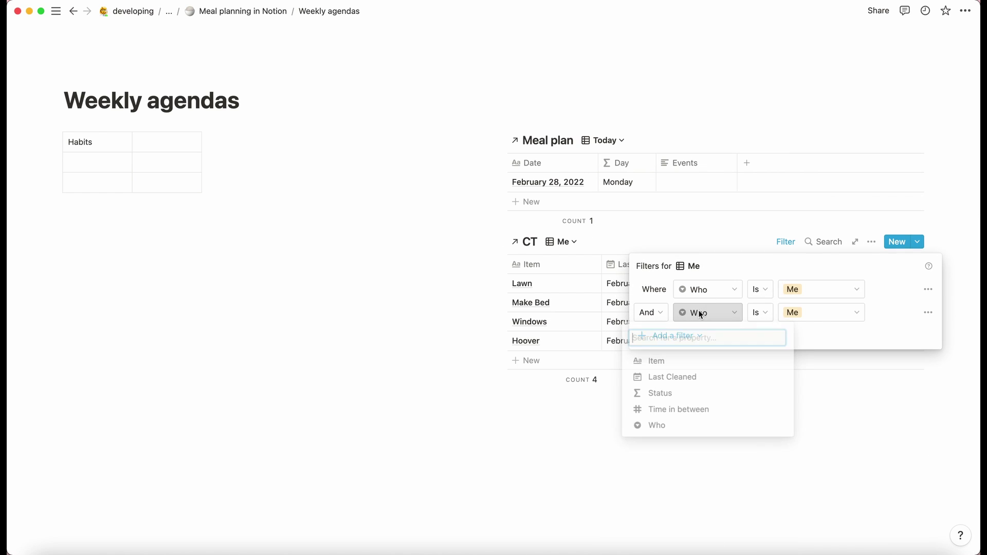
left_click(659, 394)
key("ctrl+super+space")
double_click(192, 355)
left_click(783, 398)
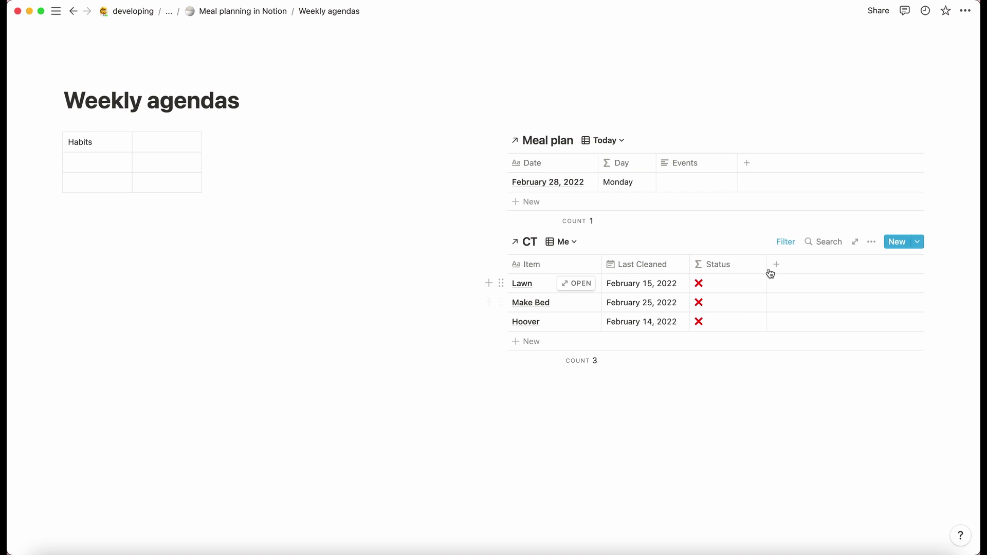
left_click_drag(766, 264, 749, 265)
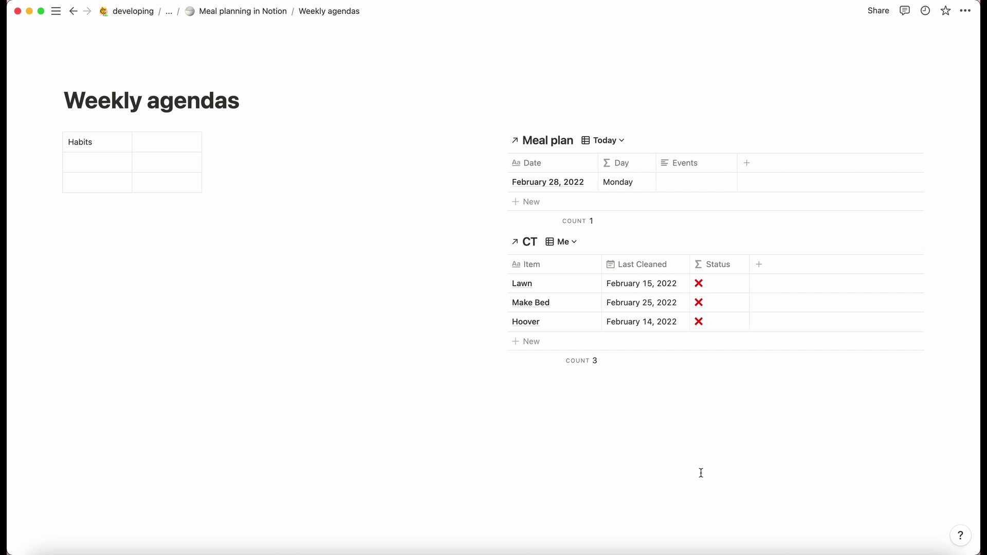
Set Last Cleaned to February 28 for Lawn, Make Bed and Hoover, emptying the Me view
left_click(639, 288)
left_click(641, 381)
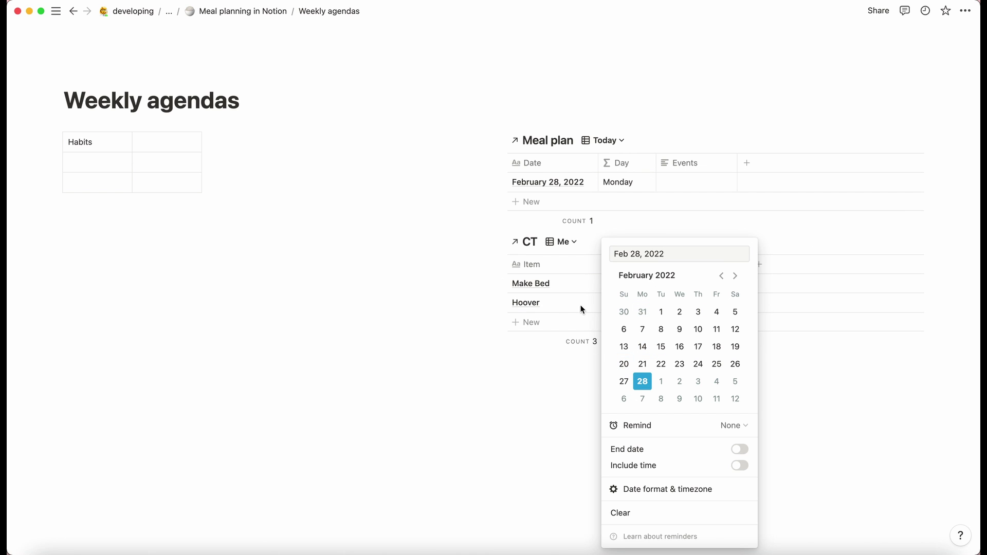
left_click(578, 291)
left_click(636, 281)
left_click(642, 380)
left_click(540, 291)
left_click(656, 283)
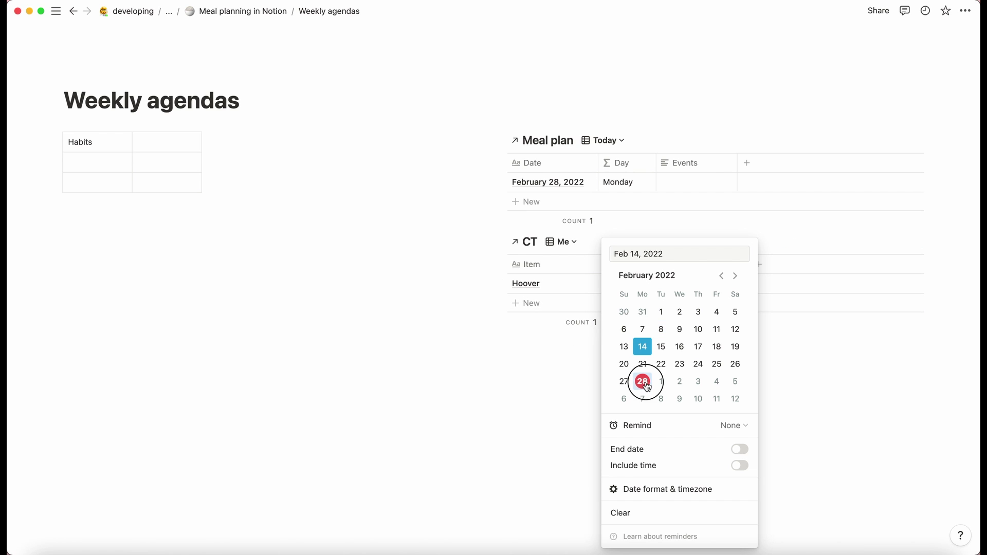
left_click(642, 380)
left_click(526, 375)
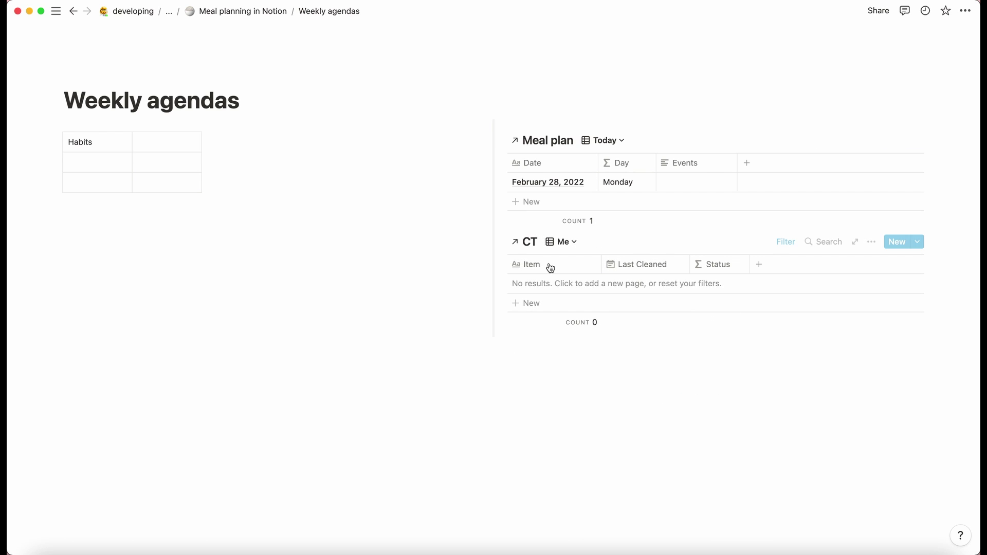